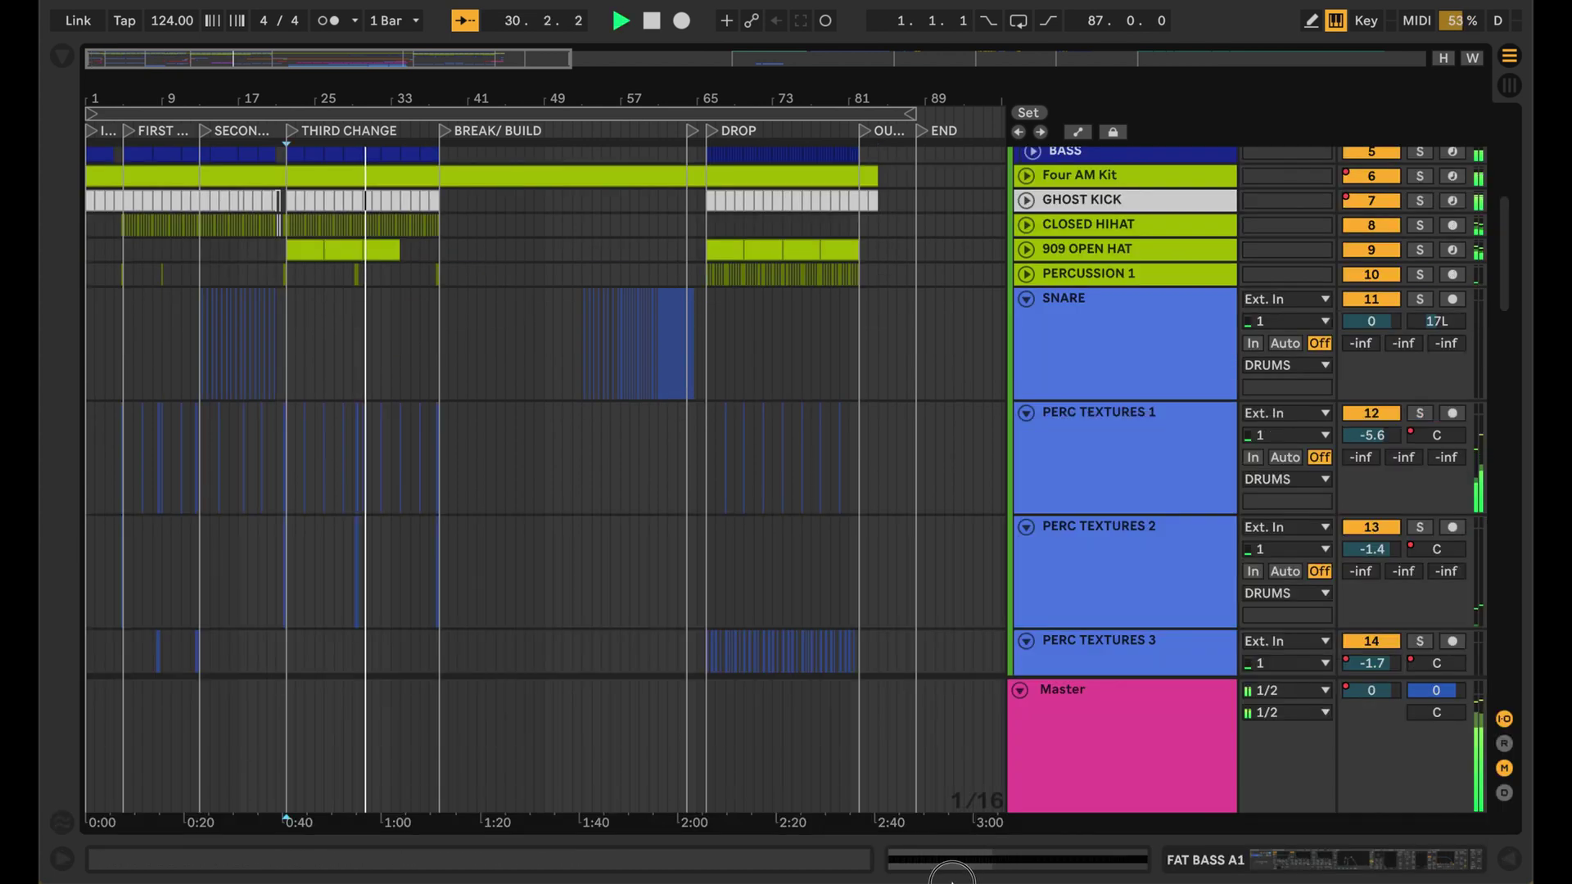
# Look over the snare and percussion texture tracks during playback up to BREAK/ BUILD, and stop playback
pyautogui.scroll(-6, 780, 531)
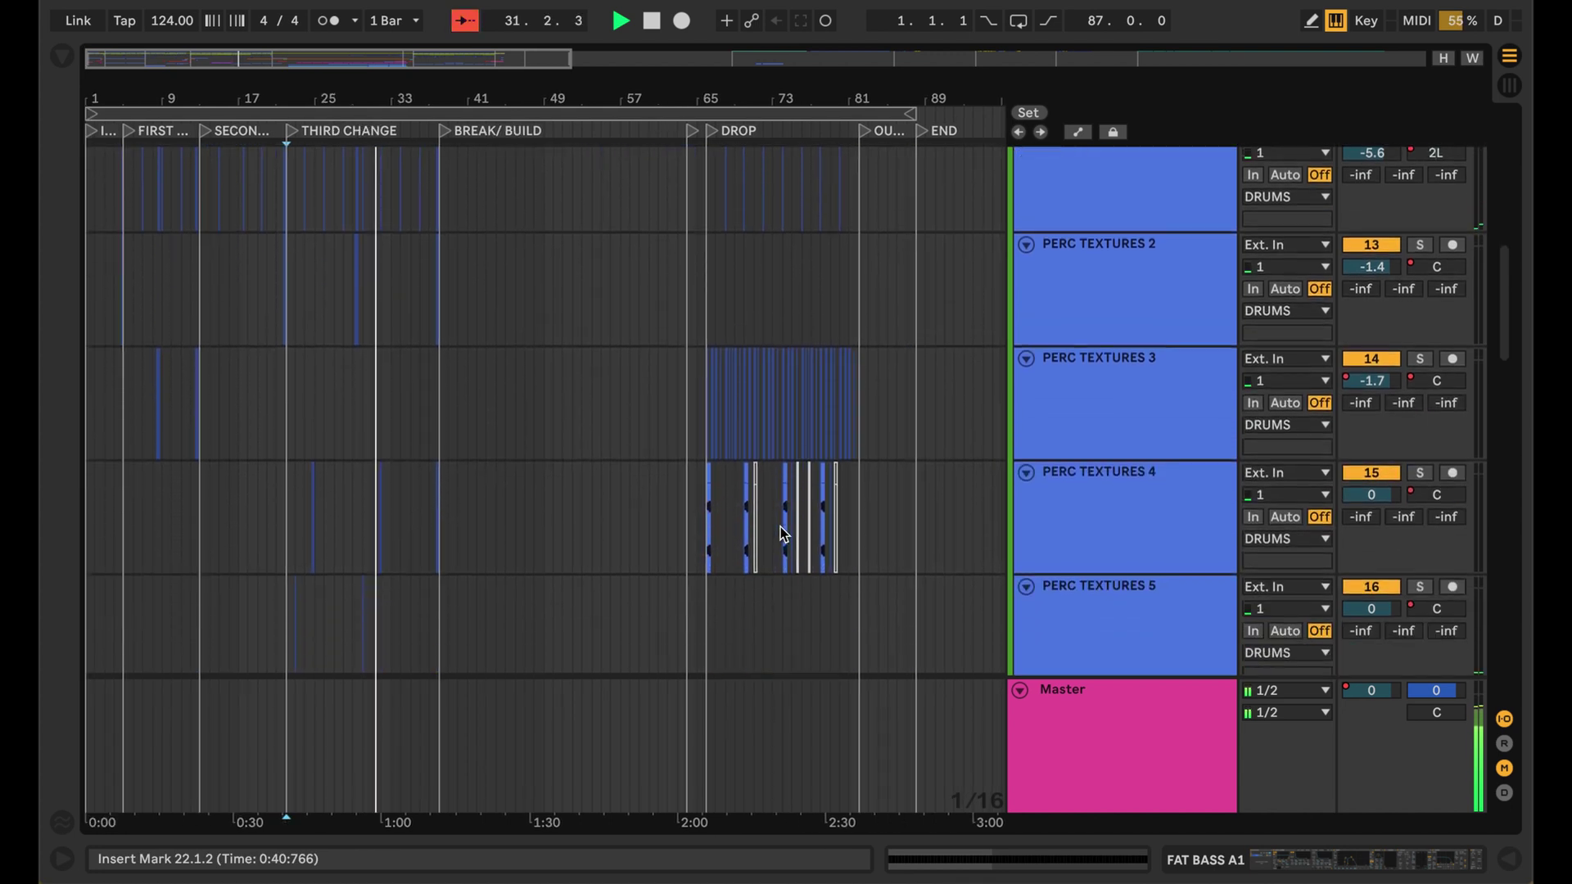
pyautogui.scroll(4, 783, 533)
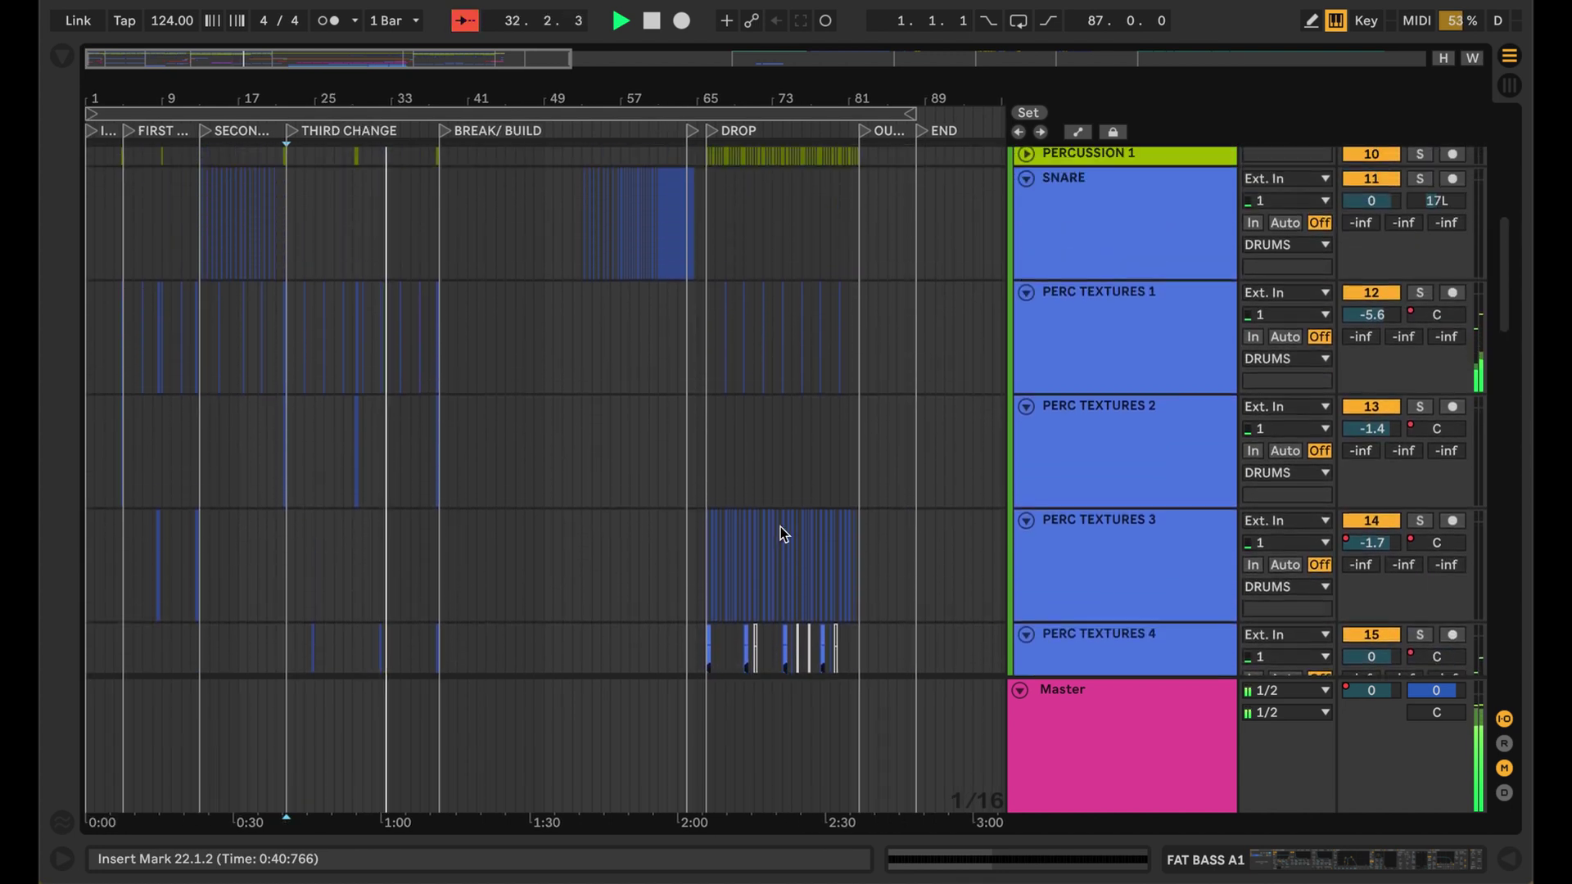
pyautogui.scroll(2, 782, 532)
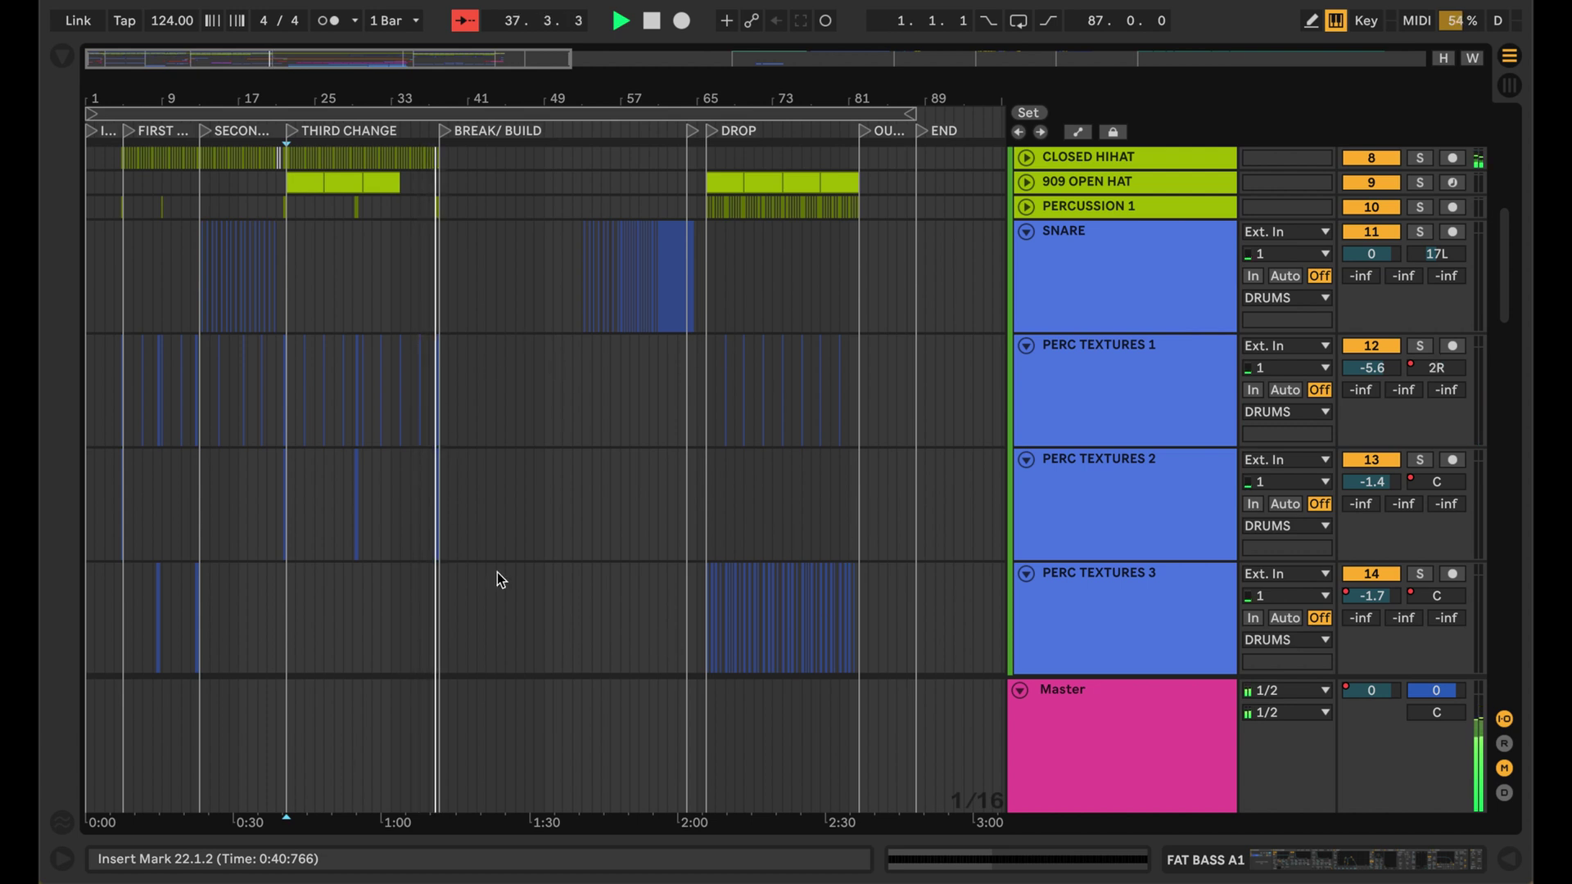
pyautogui.press('space')
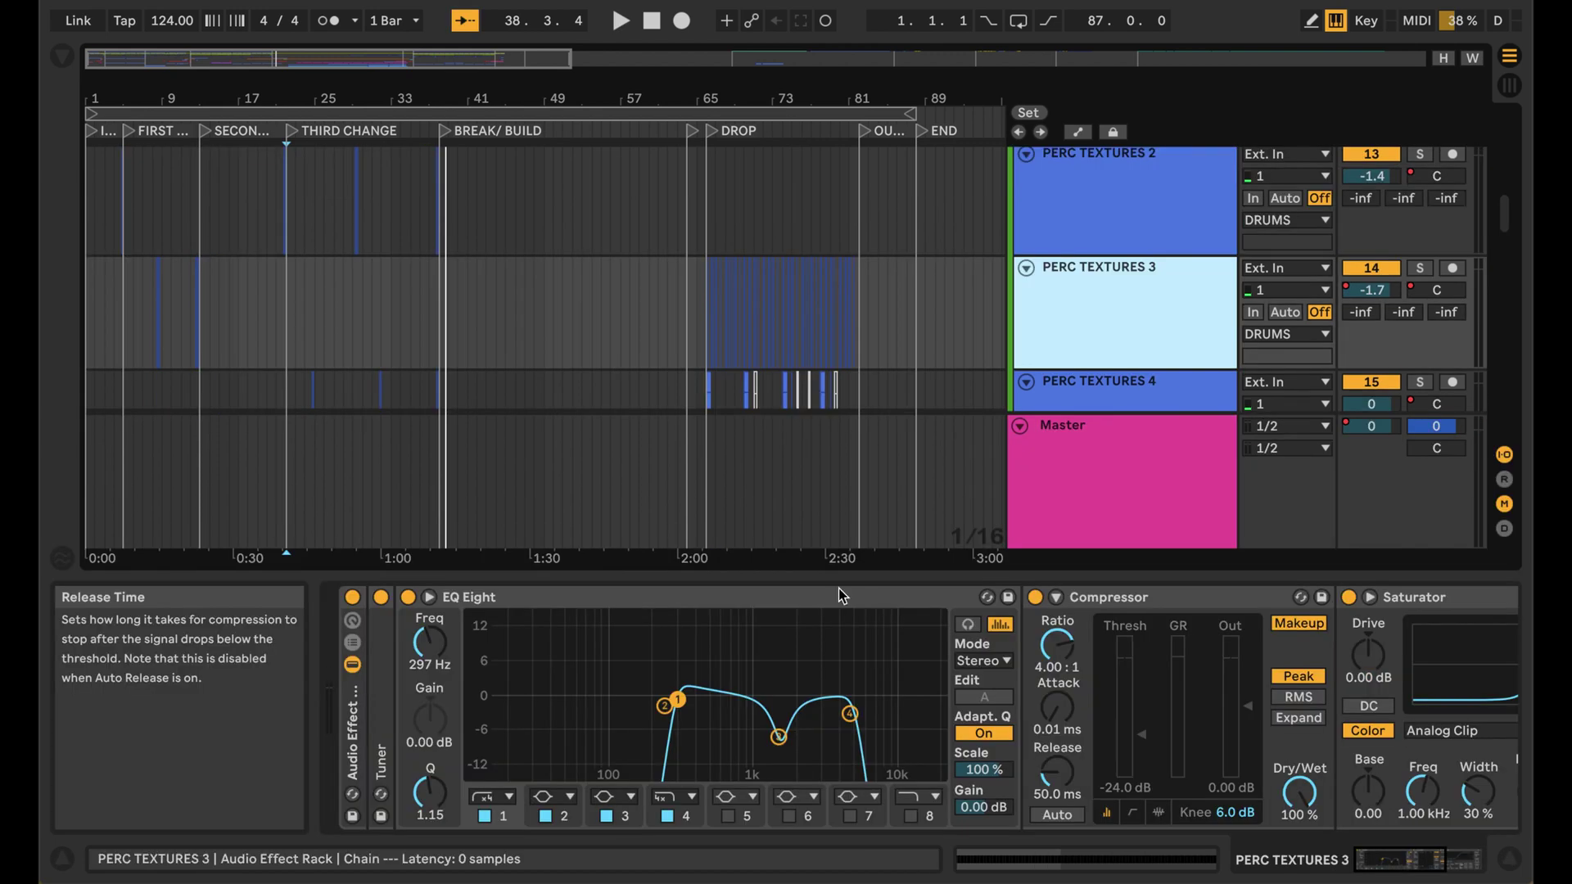
# Examine the EQ Eight, Compressor and Saturator settings on PERC TEXTURES 3
pyautogui.click(827, 596)
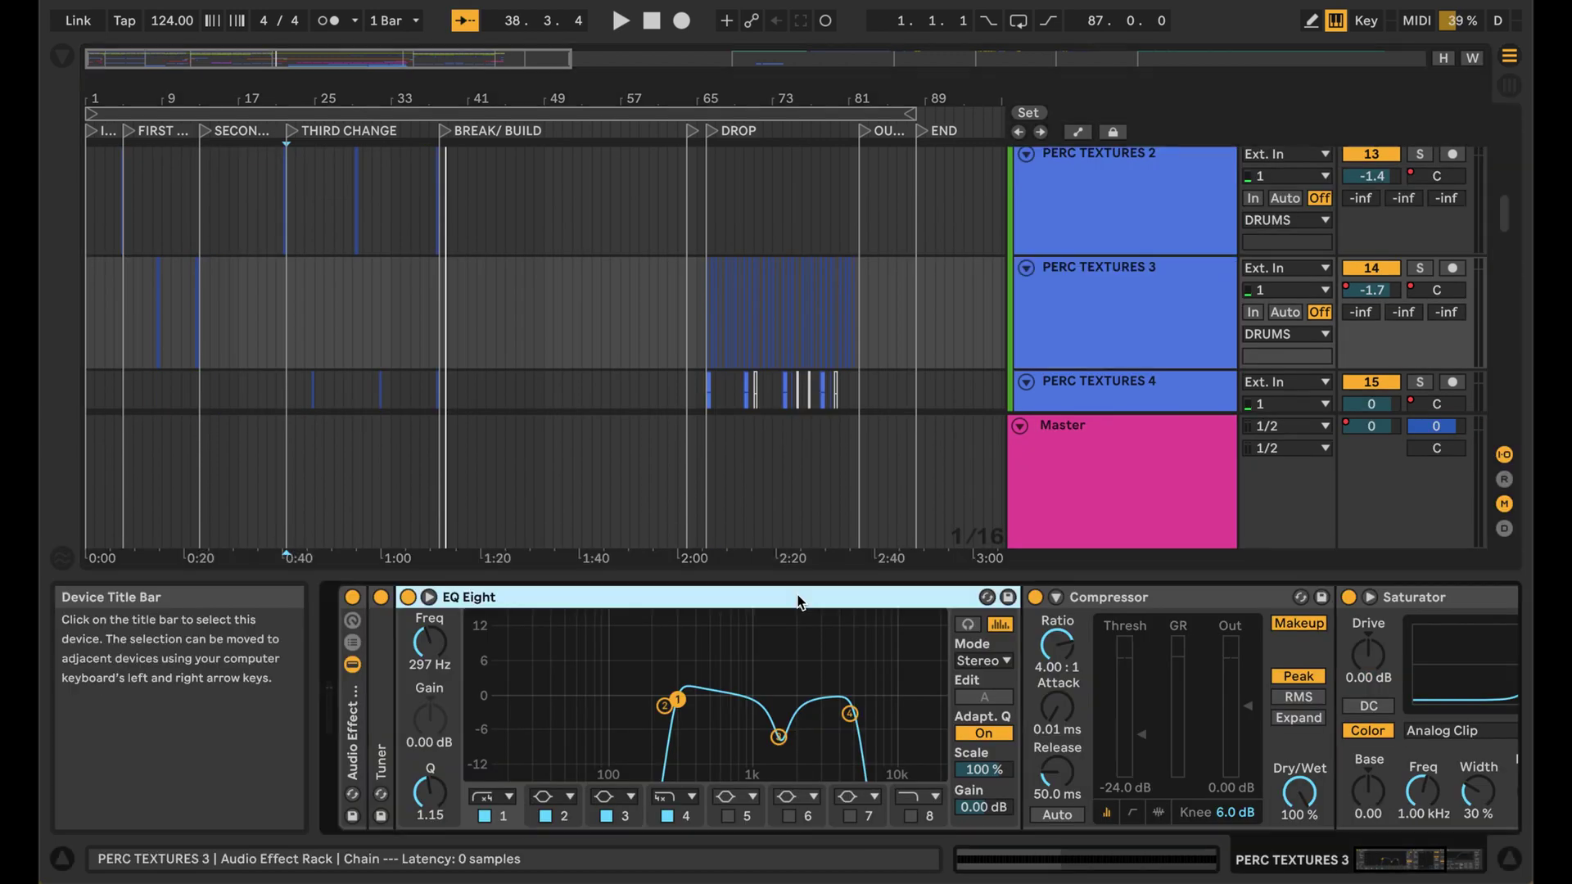
pyautogui.hscroll(3, 1105, 684)
pyautogui.hscroll(3, 1105, 684)
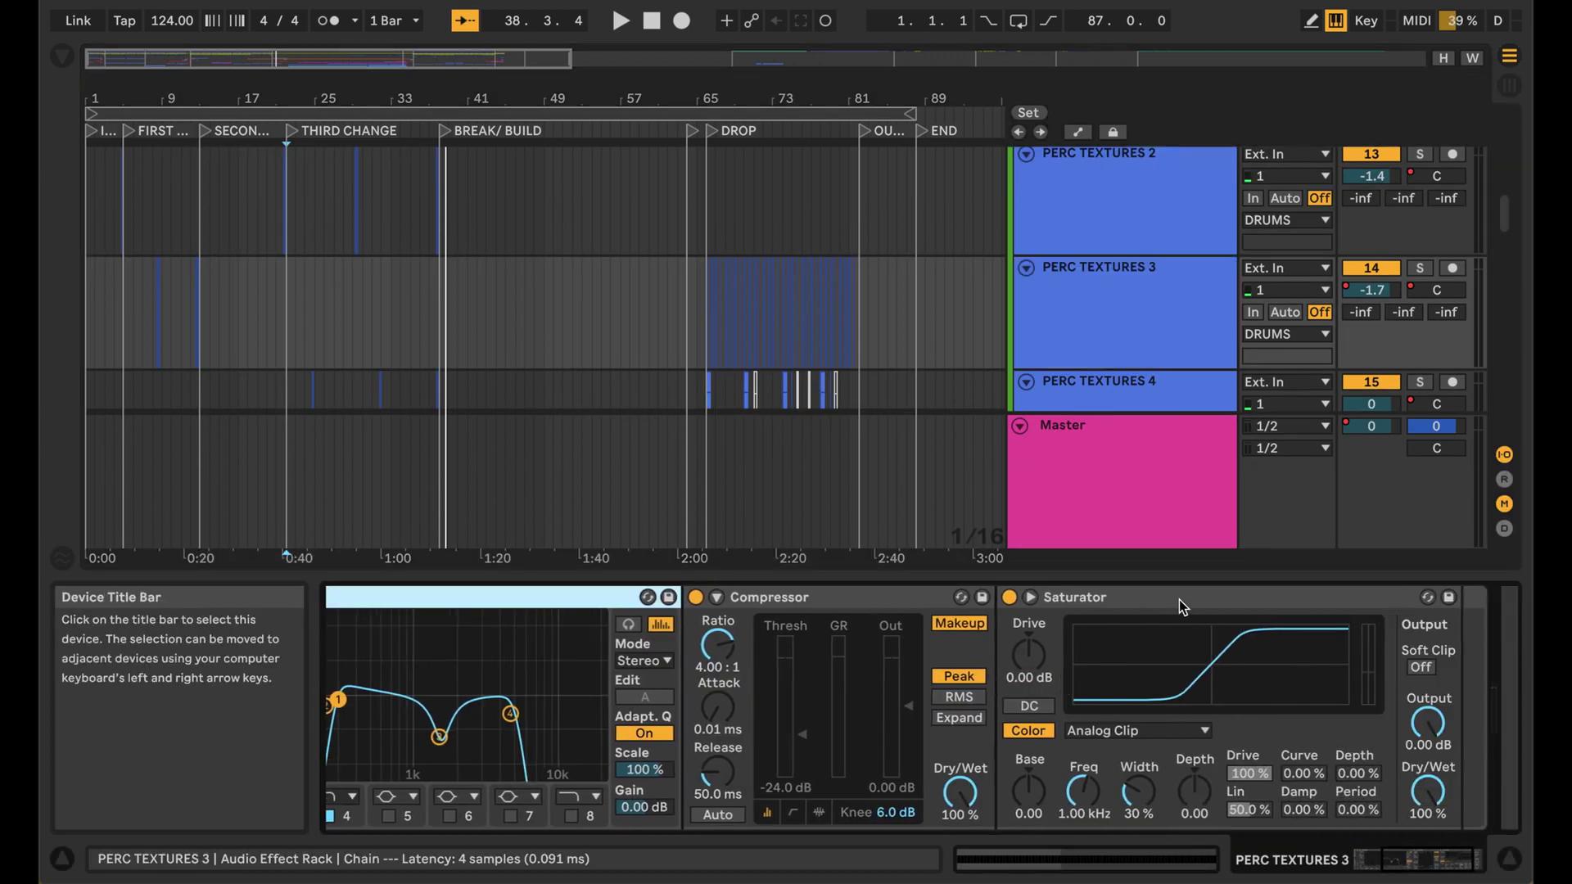
pyautogui.click(1179, 599)
pyautogui.click(870, 603)
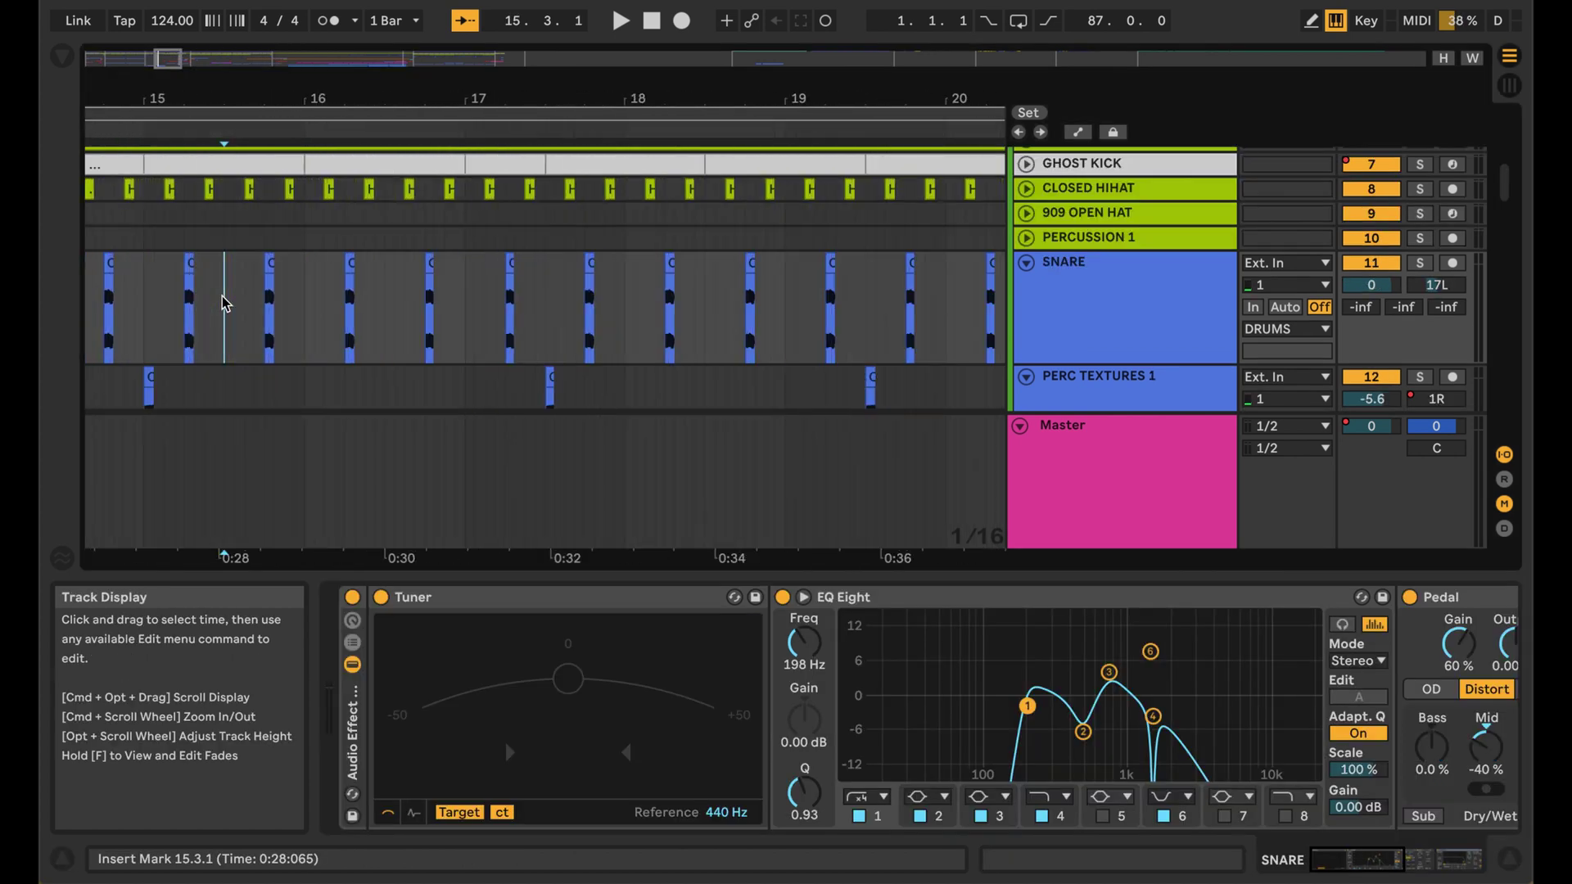
# Solo the SNARE track and play it from the start of bar 16
pyautogui.click(314, 327)
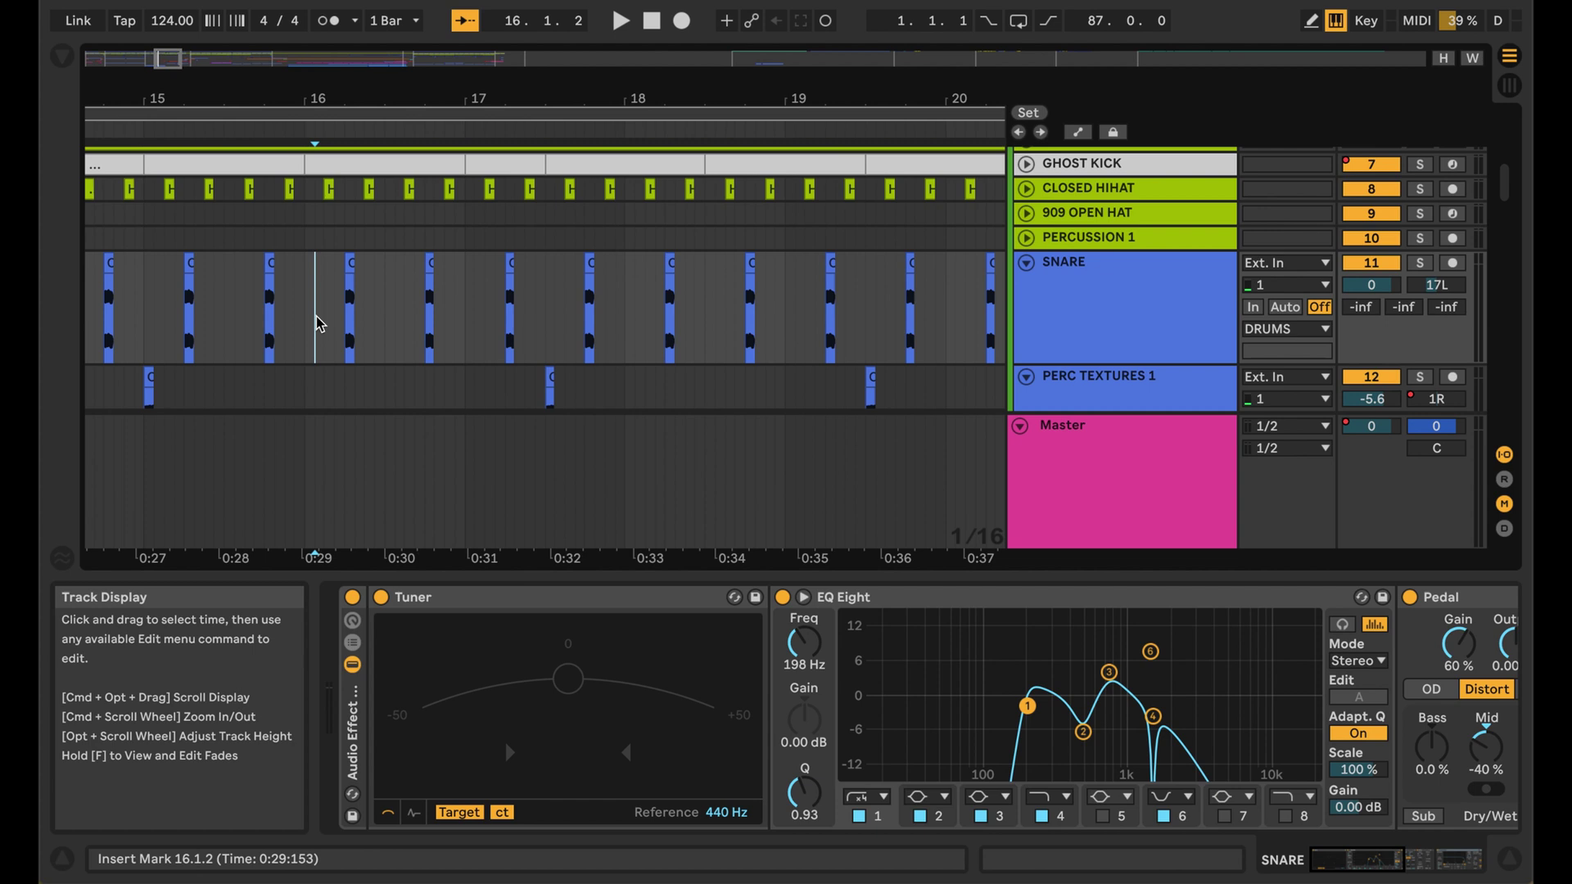
pyautogui.click(1418, 264)
pyautogui.press('space')
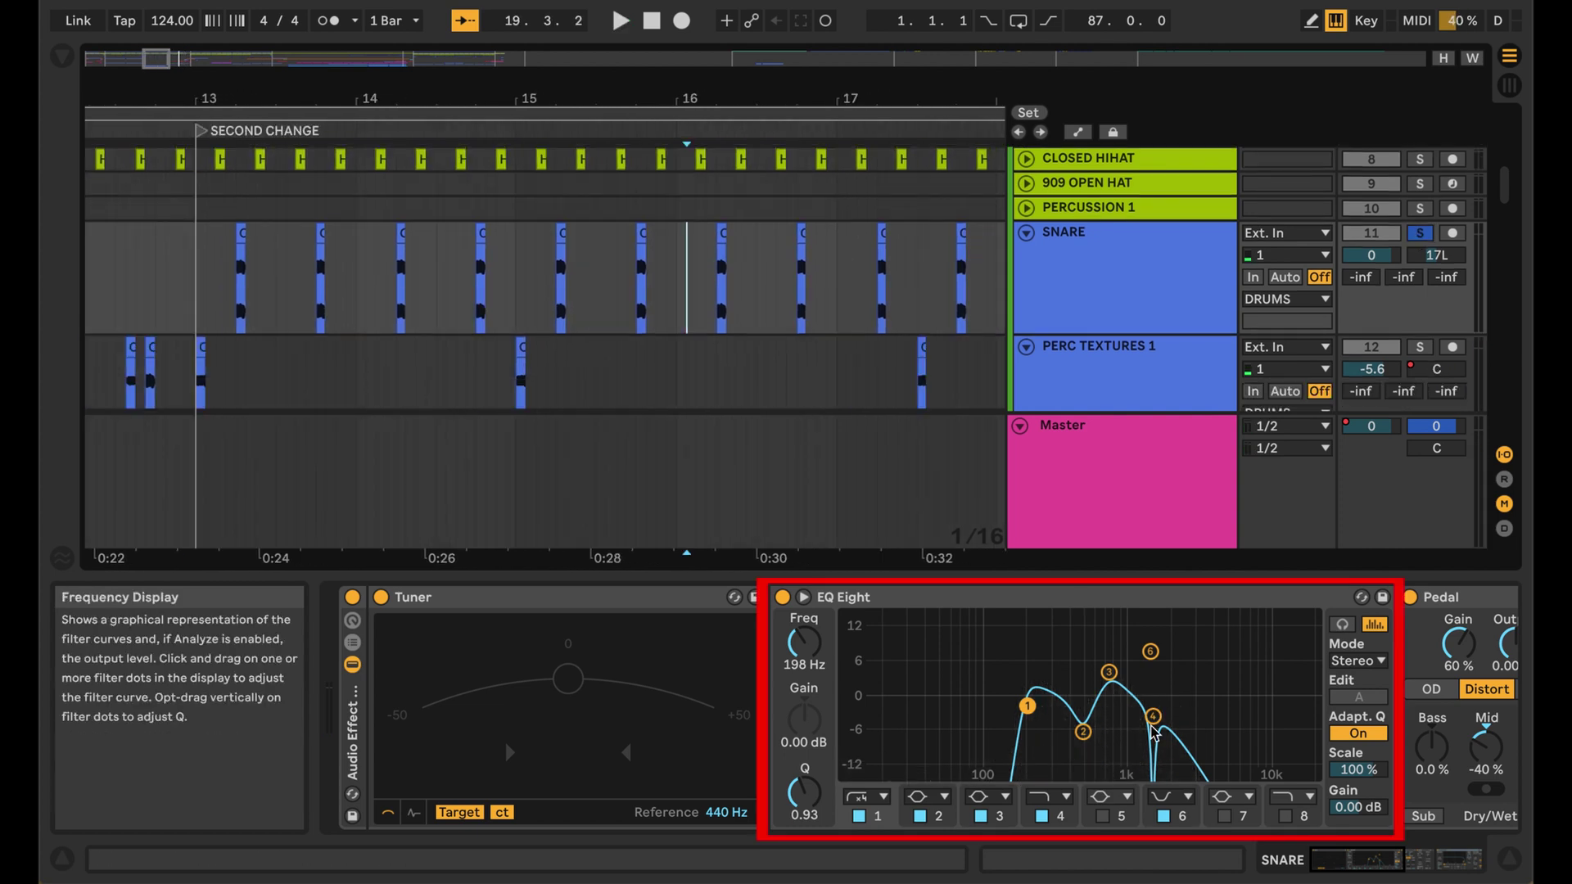
# Inspect bands 4, 3 and 1 of the SNARE track's EQ Eight, and select its Pedal device
pyautogui.click(1153, 720)
pyautogui.click(1109, 674)
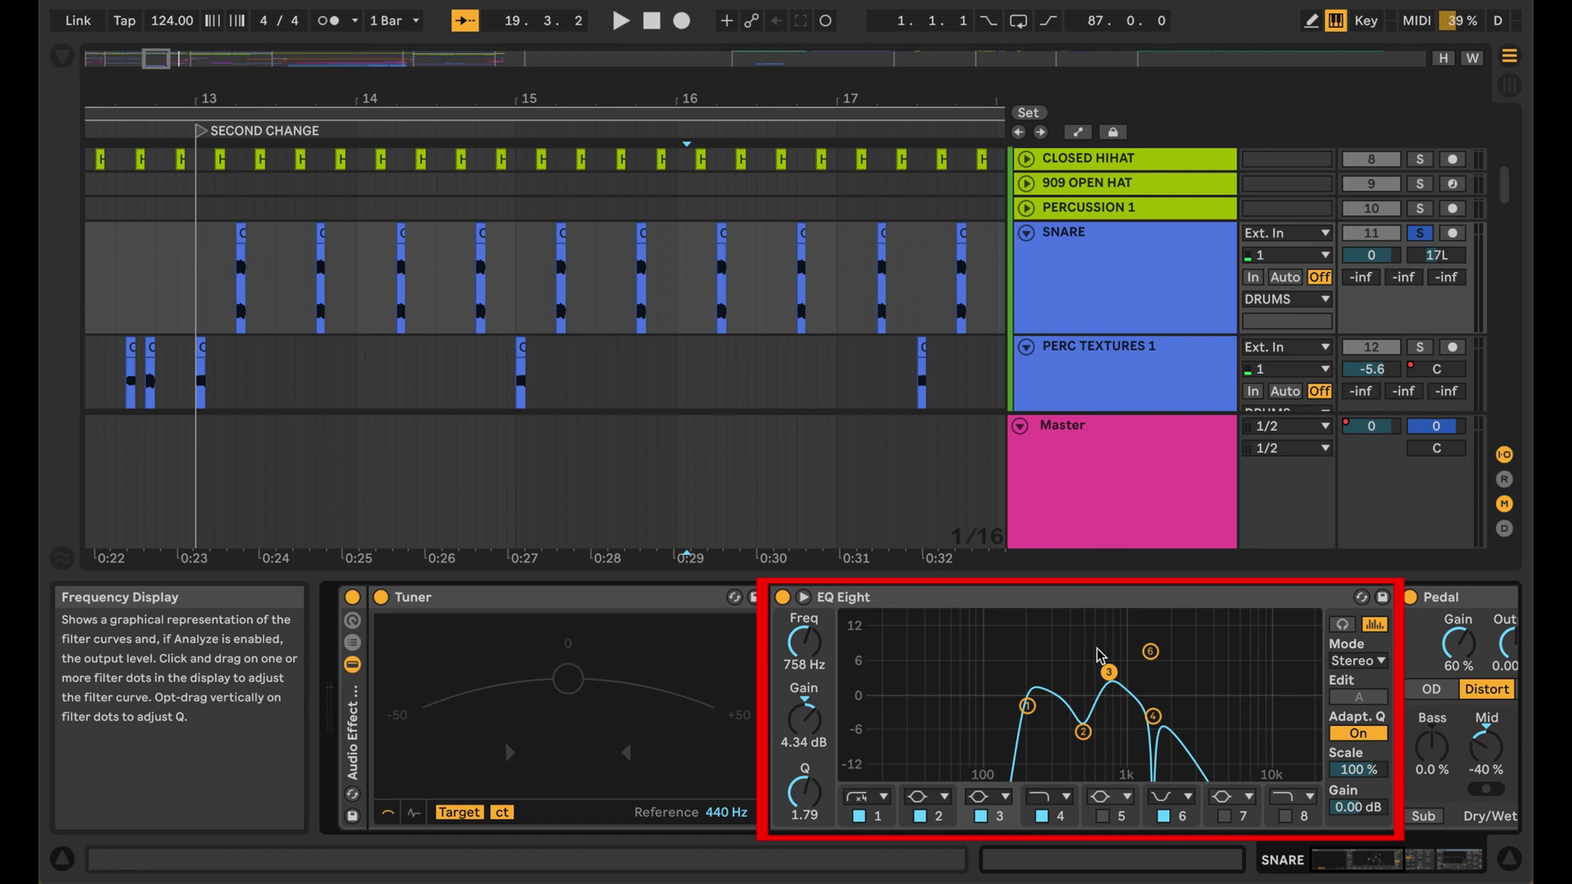
pyautogui.click(1029, 707)
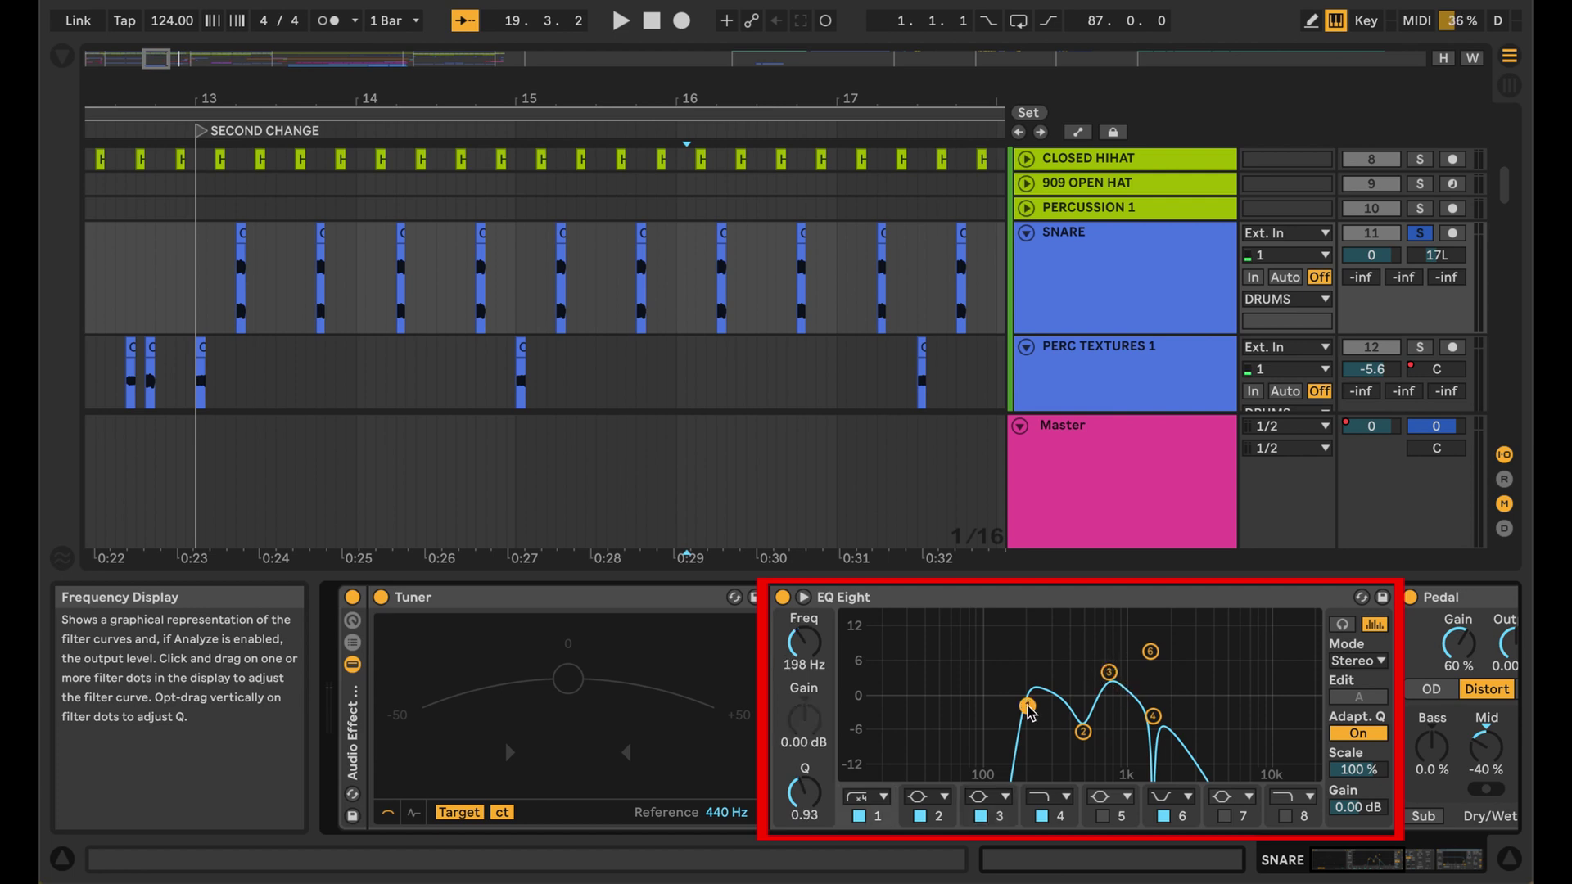
pyautogui.hscroll(5, 1065, 671)
pyautogui.click(1097, 604)
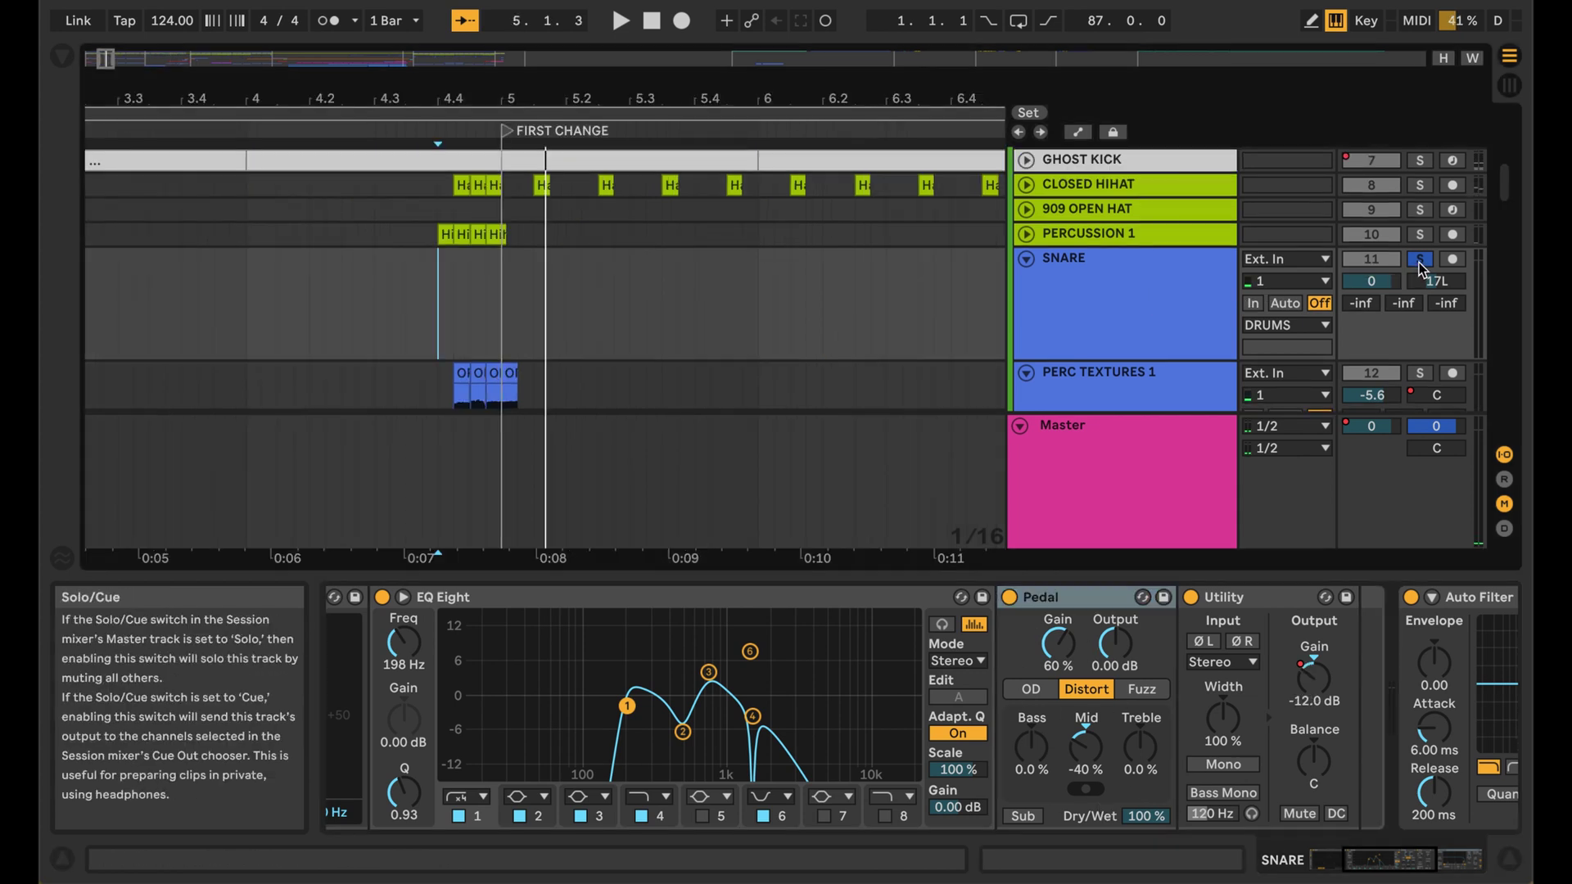
# Unsolo the SNARE track and play the full mix through the fill leading into FIRST CHANGE
pyautogui.click(1421, 262)
pyautogui.press('space')
pyautogui.press('space')
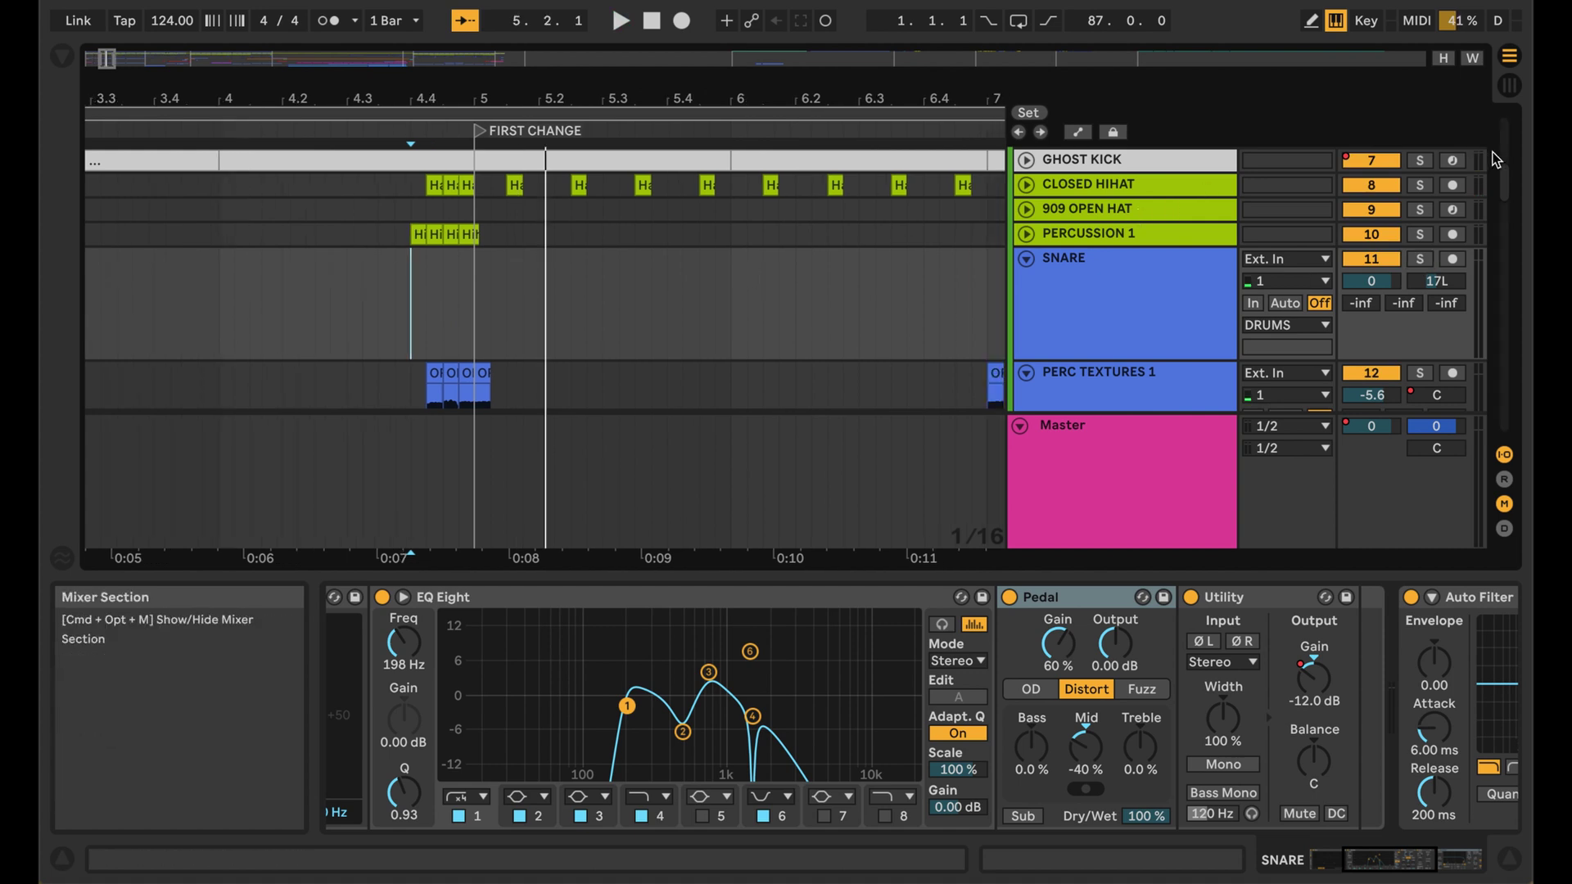
# Solo PERCUSSION 1 and play its fill leading into FIRST CHANGE
pyautogui.click(1422, 237)
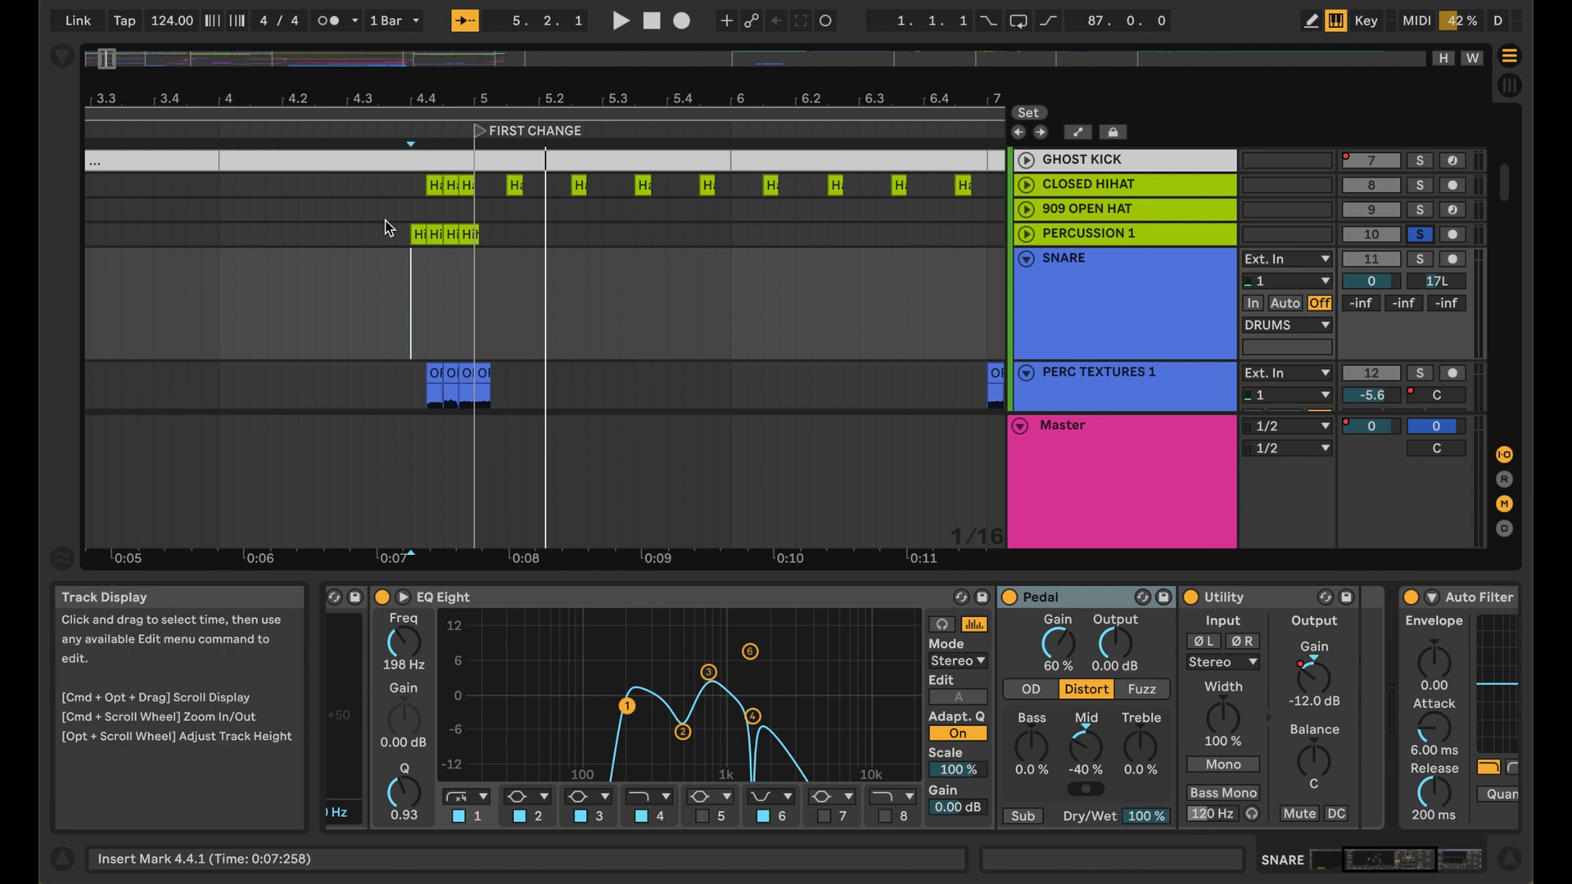
pyautogui.press('space')
pyautogui.press('space')
# Solo PERC TEXTURES 1 on its own and play its fill from 4.4.1
pyautogui.scroll(-2, 537, 394)
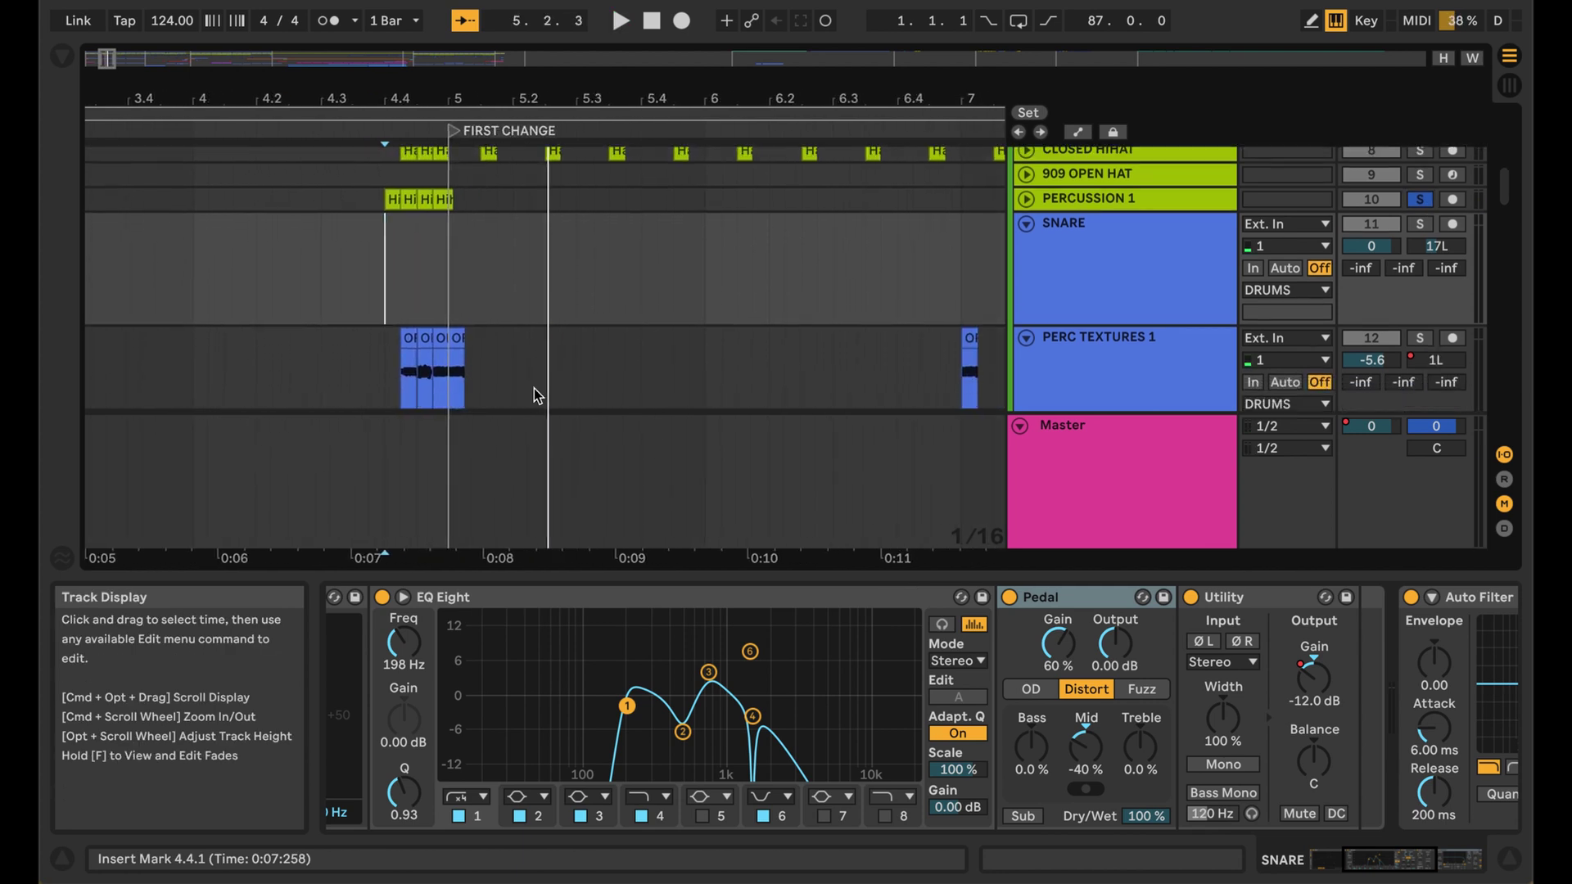
pyautogui.scroll(-2, 537, 394)
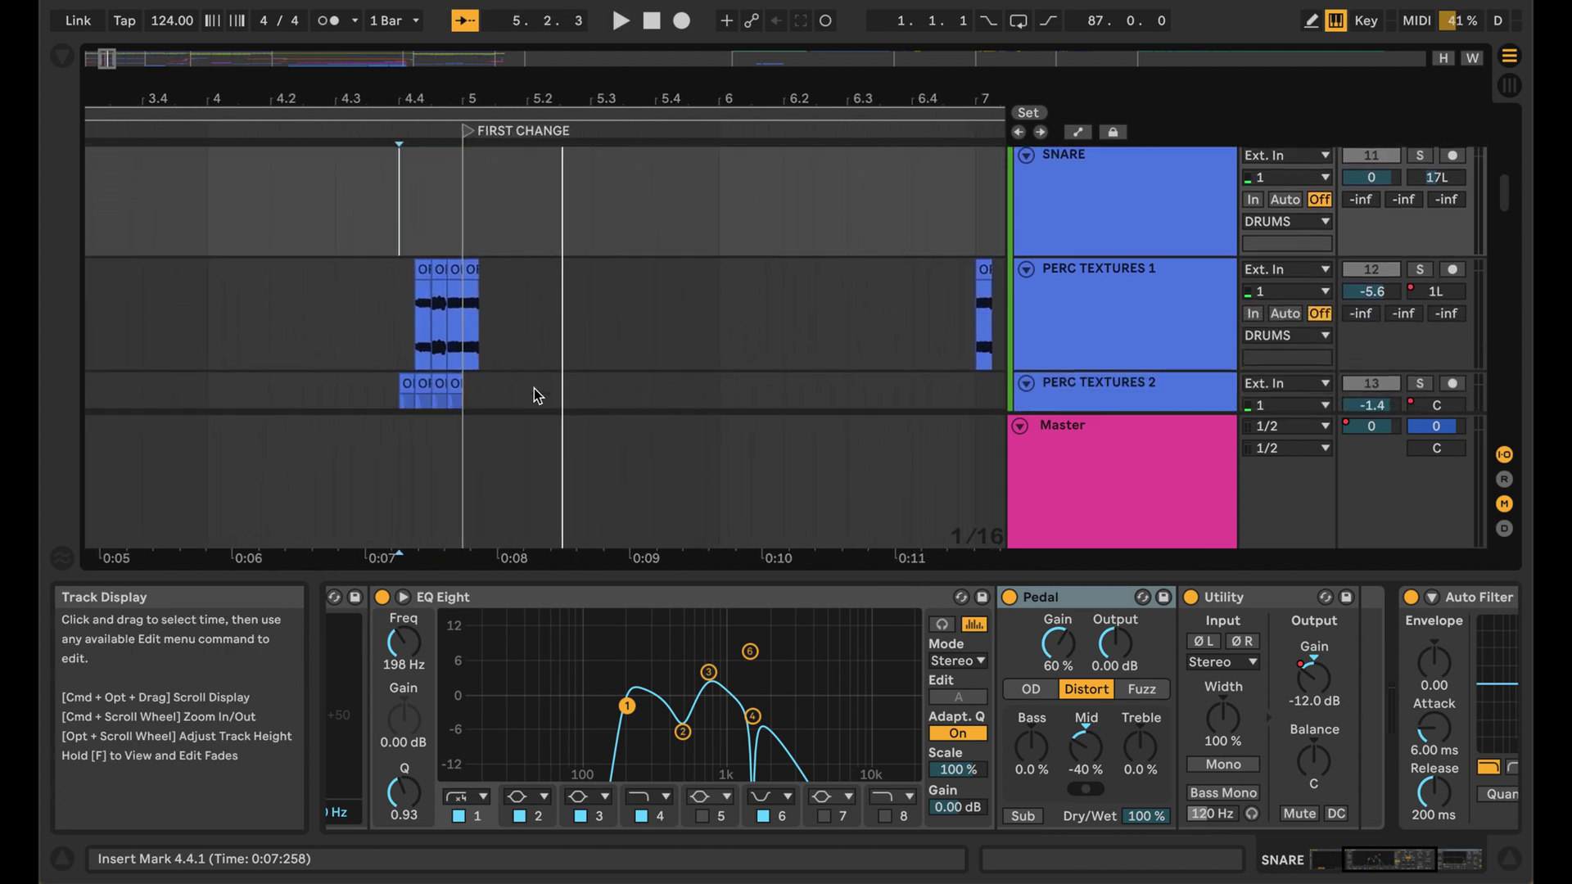
pyautogui.click(411, 282)
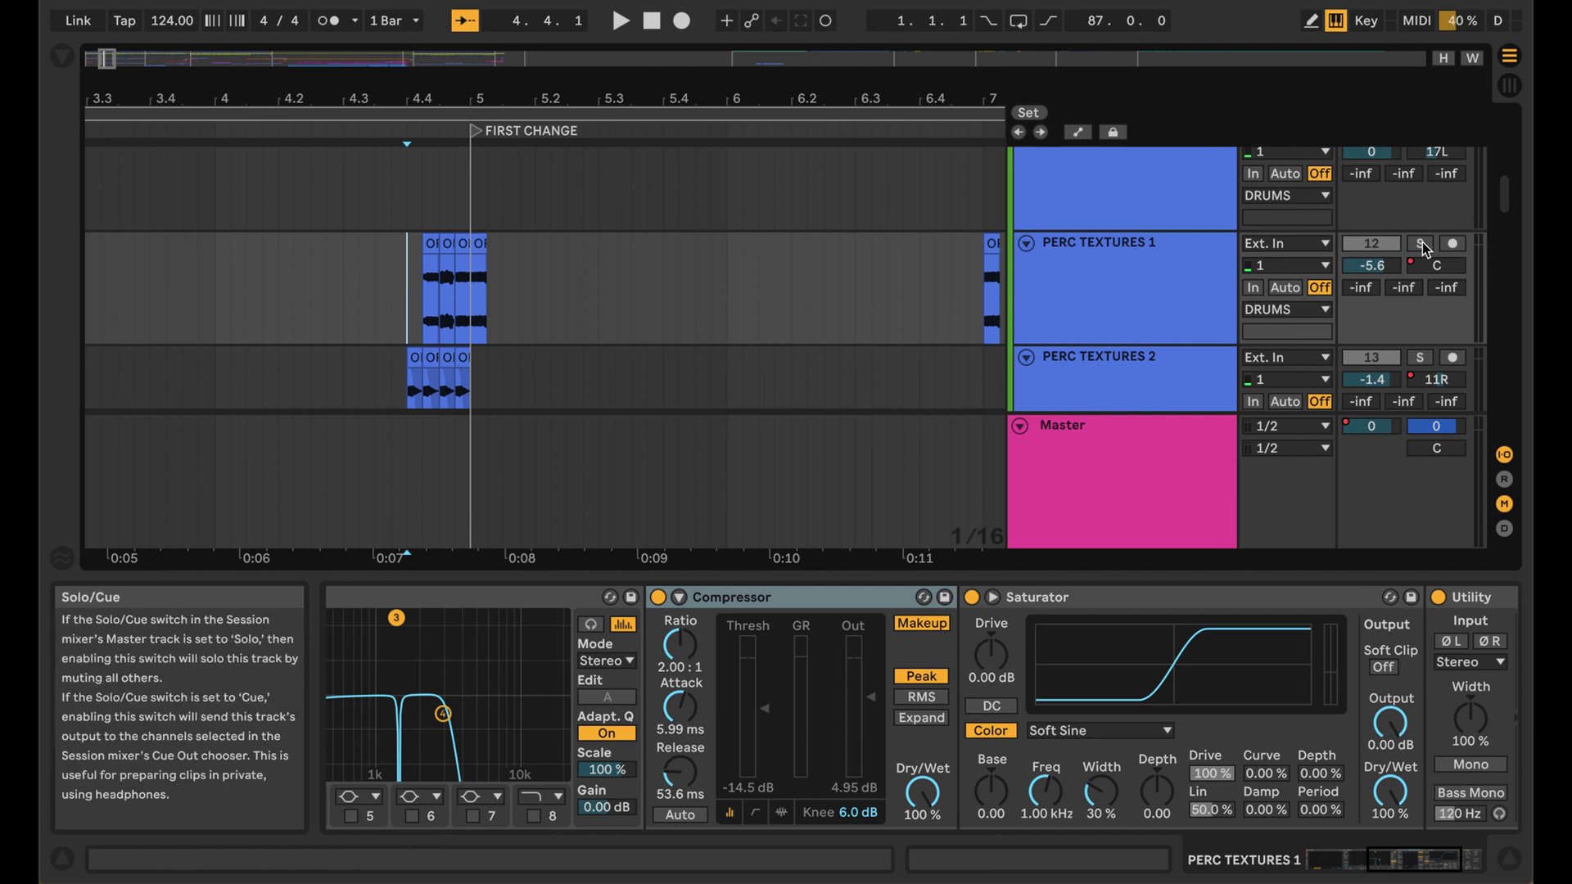
pyautogui.press('space')
# Solo PERC TEXTURES 2, play its fill before FIRST CHANGE, and show its track panning automation
pyautogui.scroll(-2, 609, 354)
pyautogui.click(308, 317)
pyautogui.press('space')
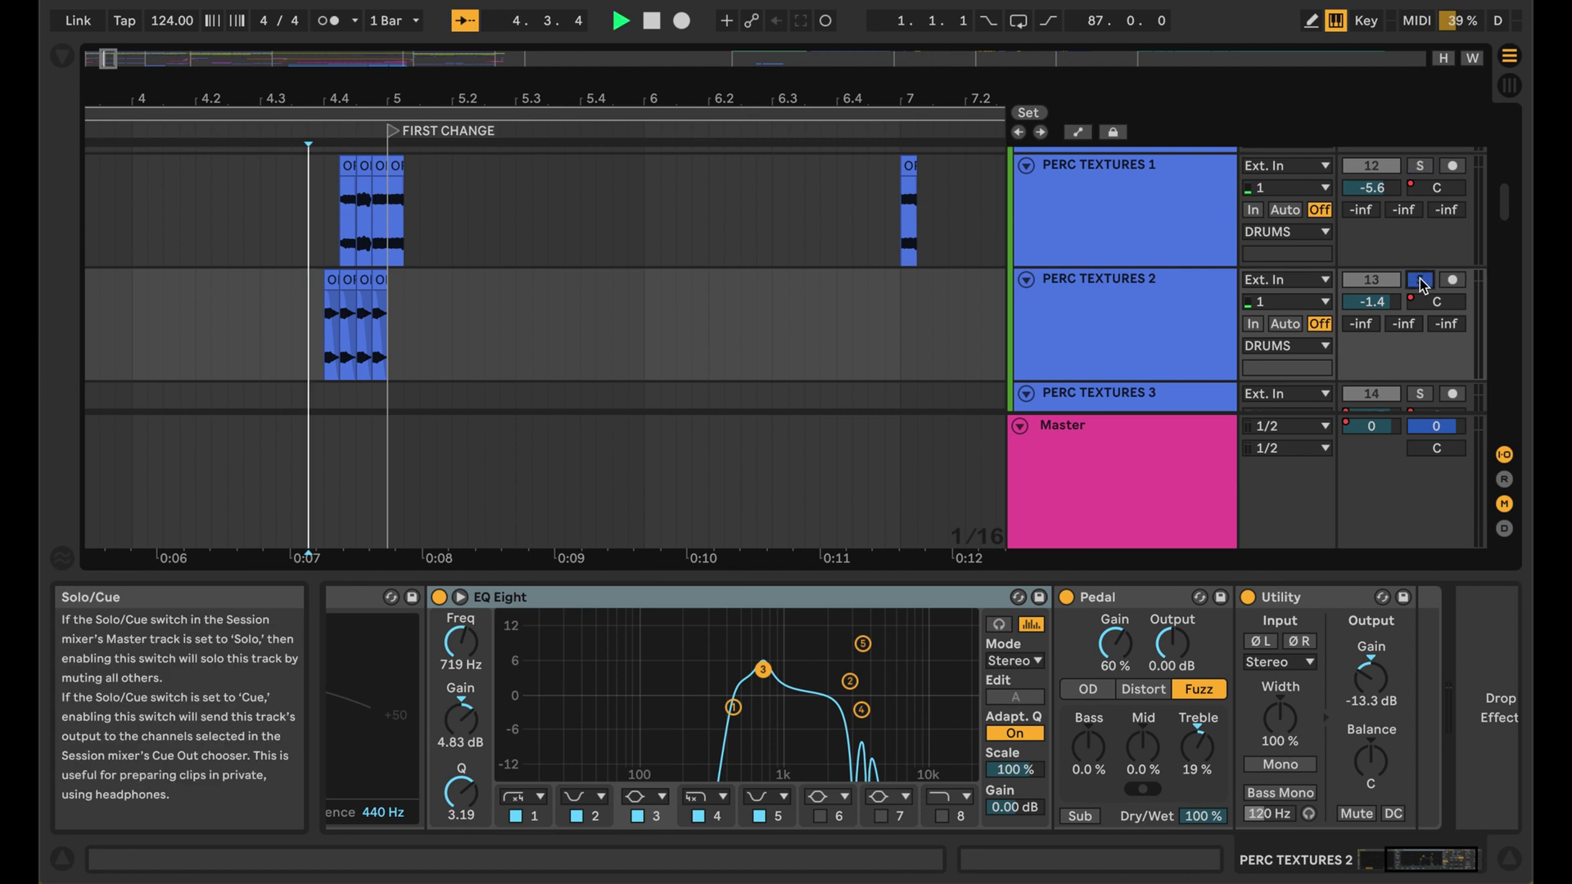
pyautogui.press('space')
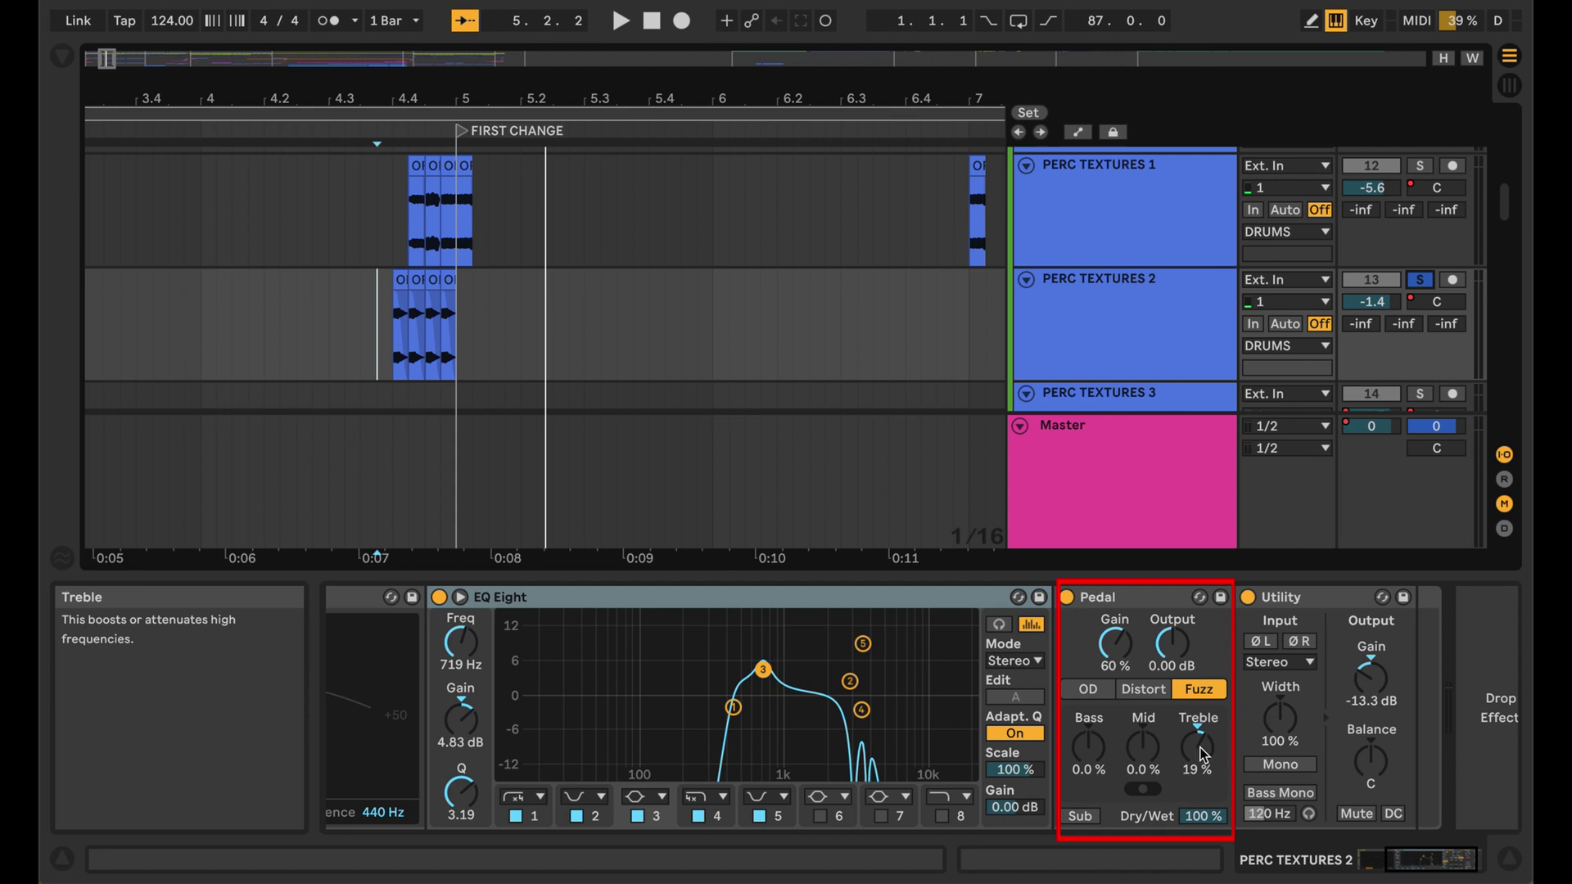
pyautogui.rightClick(1439, 303)
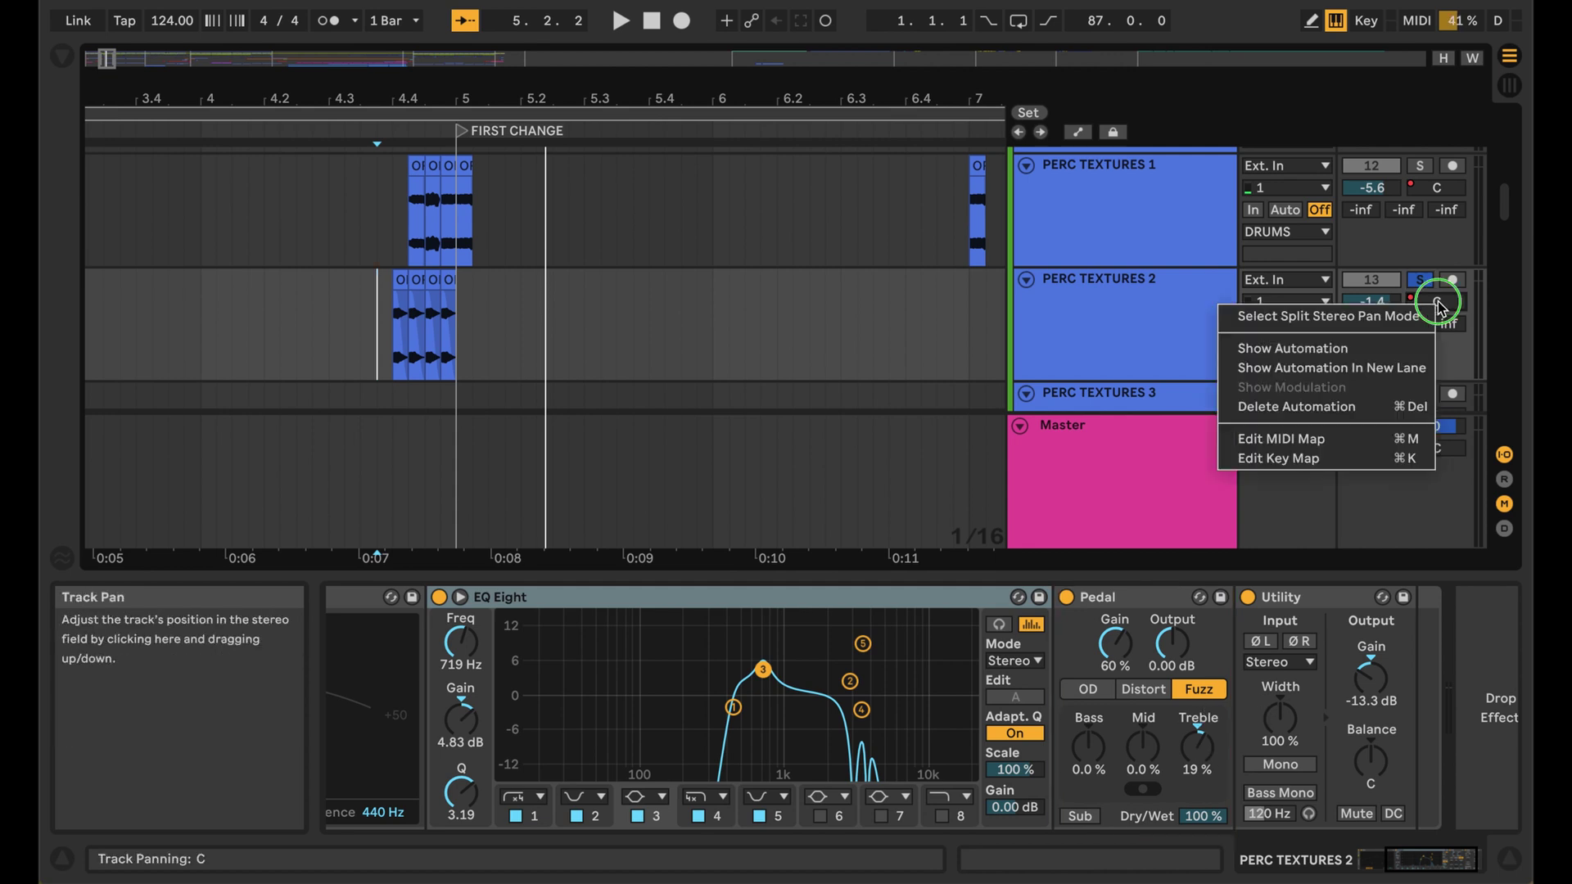
pyautogui.click(1335, 348)
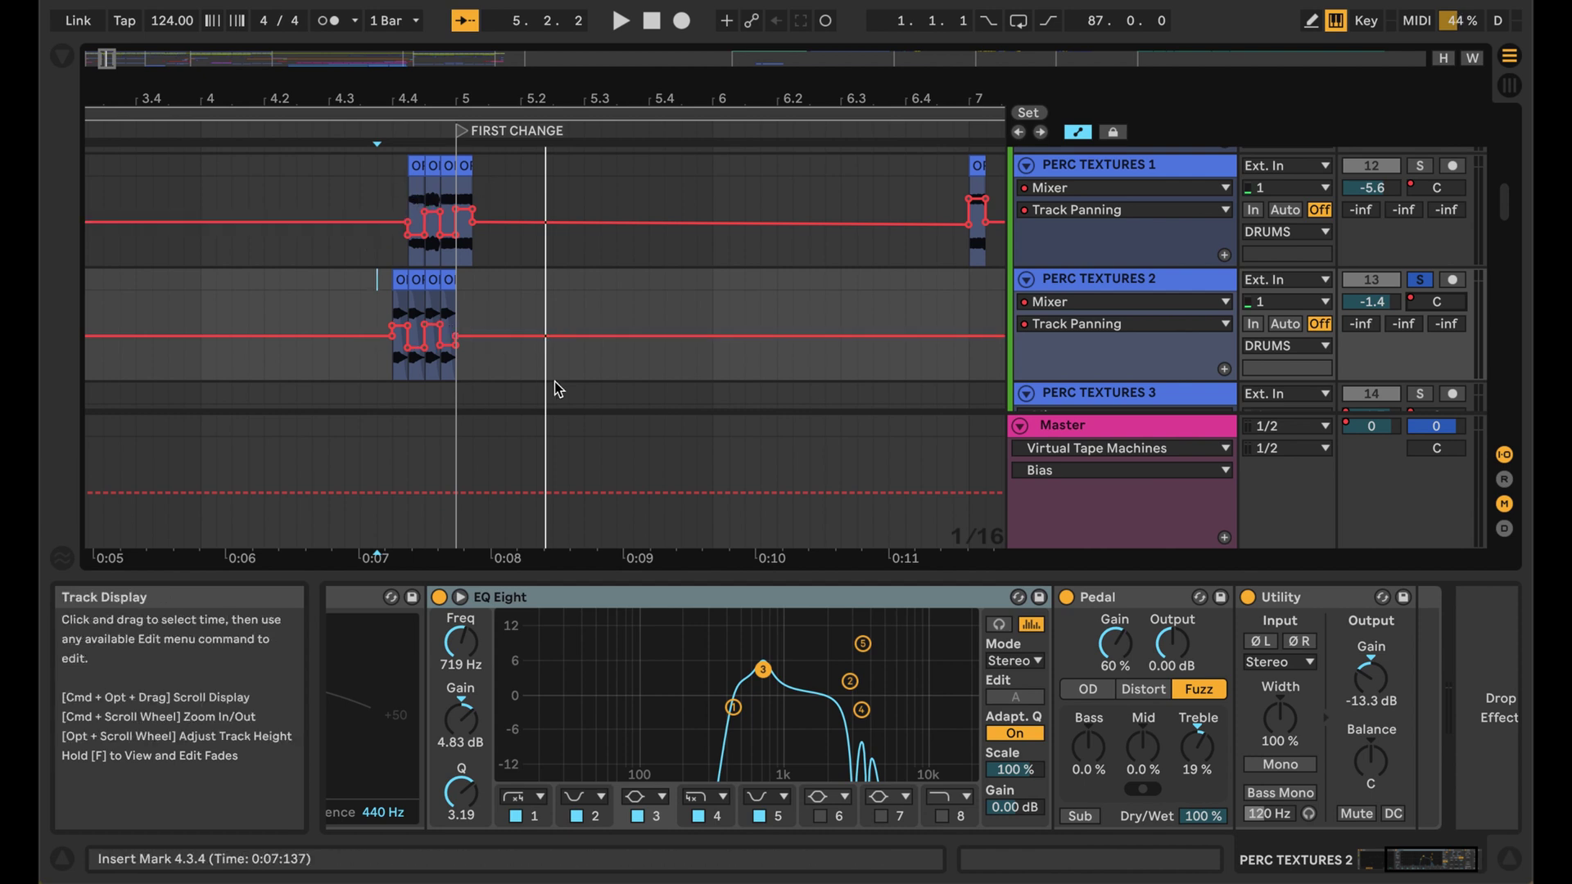
# Solo PERCUSSION 1 and PERC TEXTURES 1 alongside PERC TEXTURES 2, with the playback start just before the FIRST CHANGE fill
pyautogui.scroll(5, 553, 382)
pyautogui.keyDown('super'); pyautogui.click(1422, 251); pyautogui.keyUp('super')
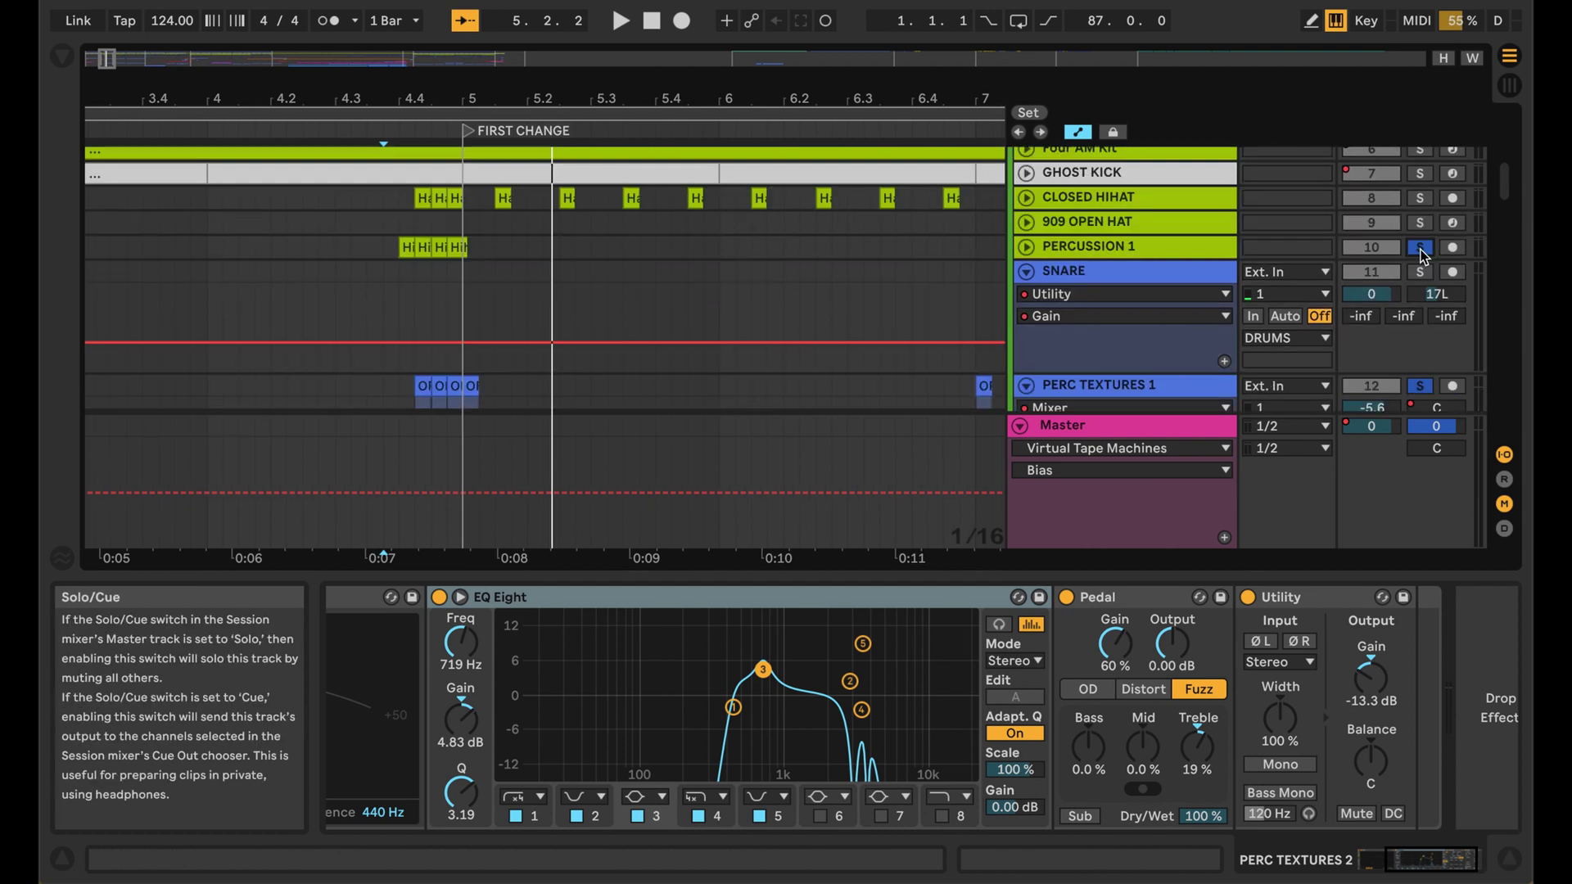
pyautogui.click(385, 265)
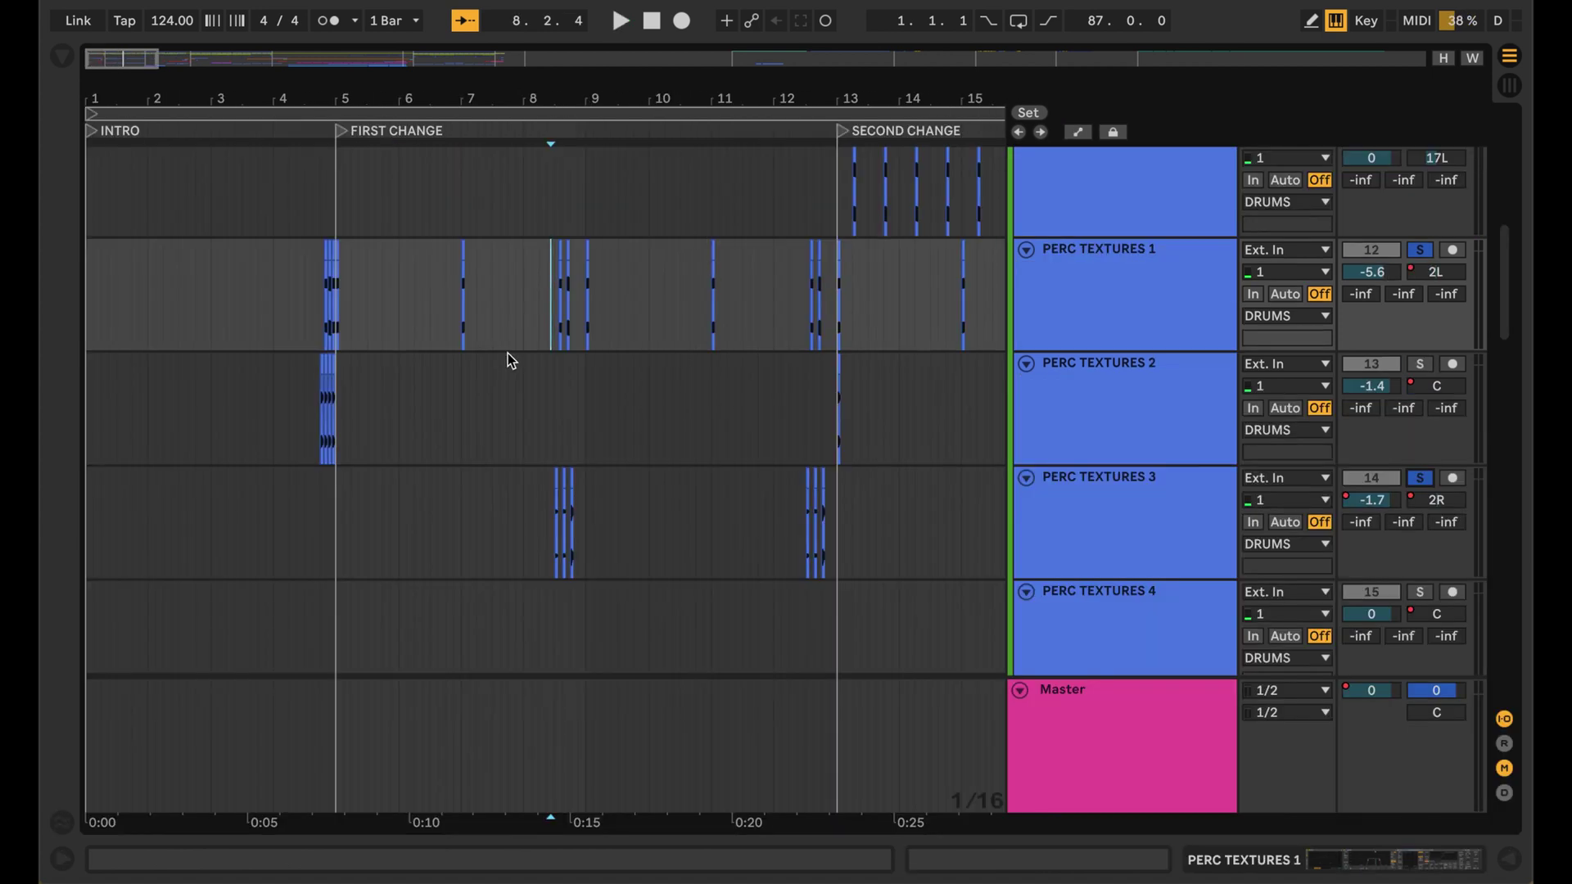
# Play PERC TEXTURES 1 and 3 together through the fill before bar 9, and solo PERC TEXTURES 1 to play it alone
pyautogui.press('space')
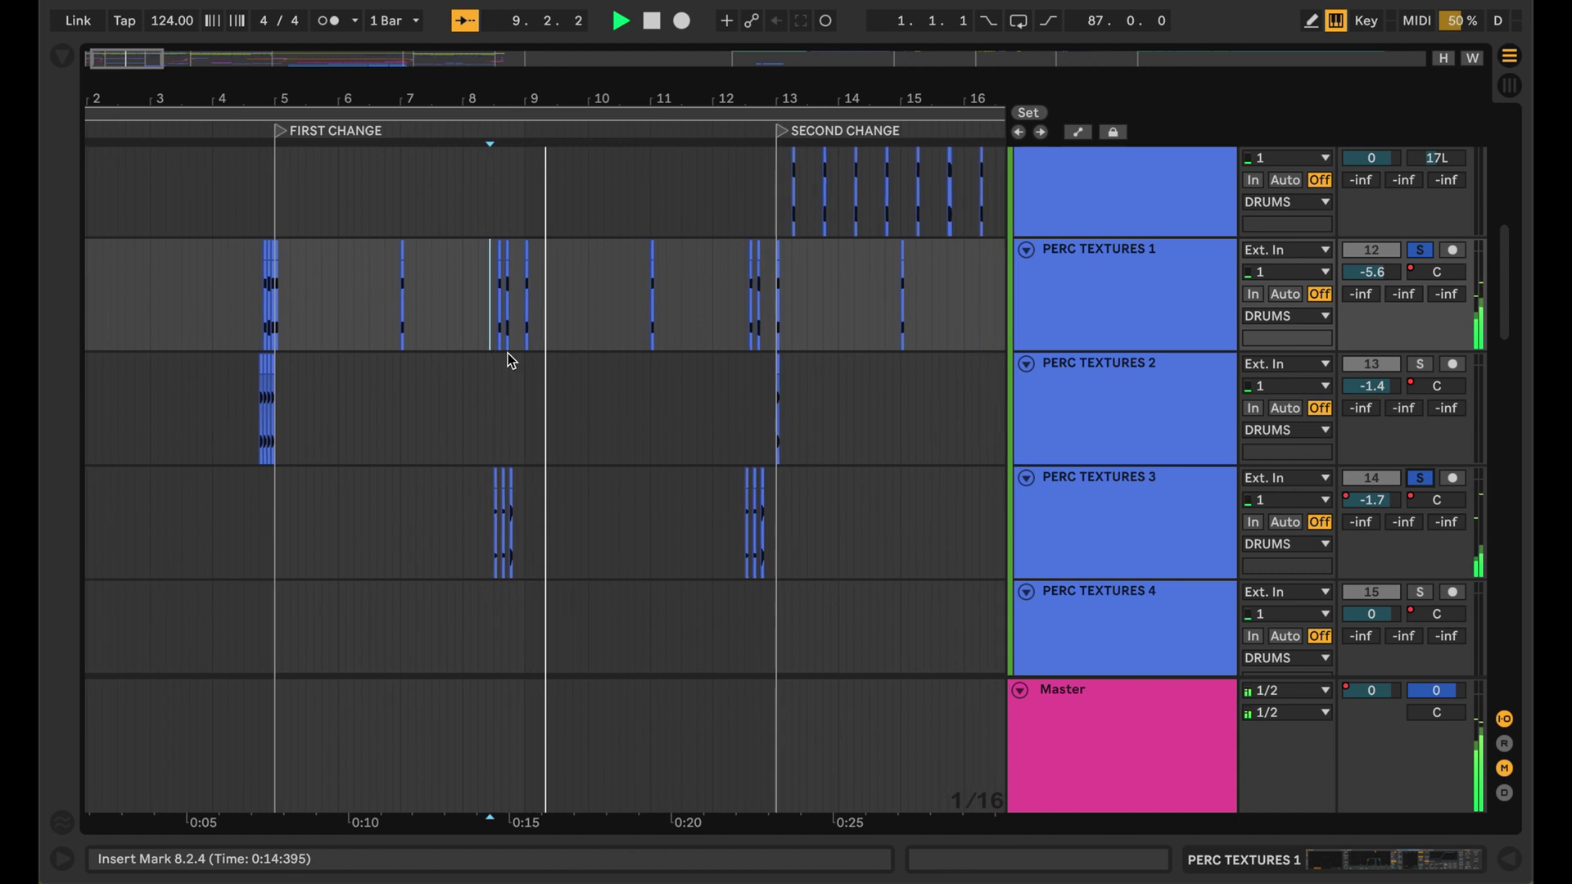
pyautogui.click(1424, 252)
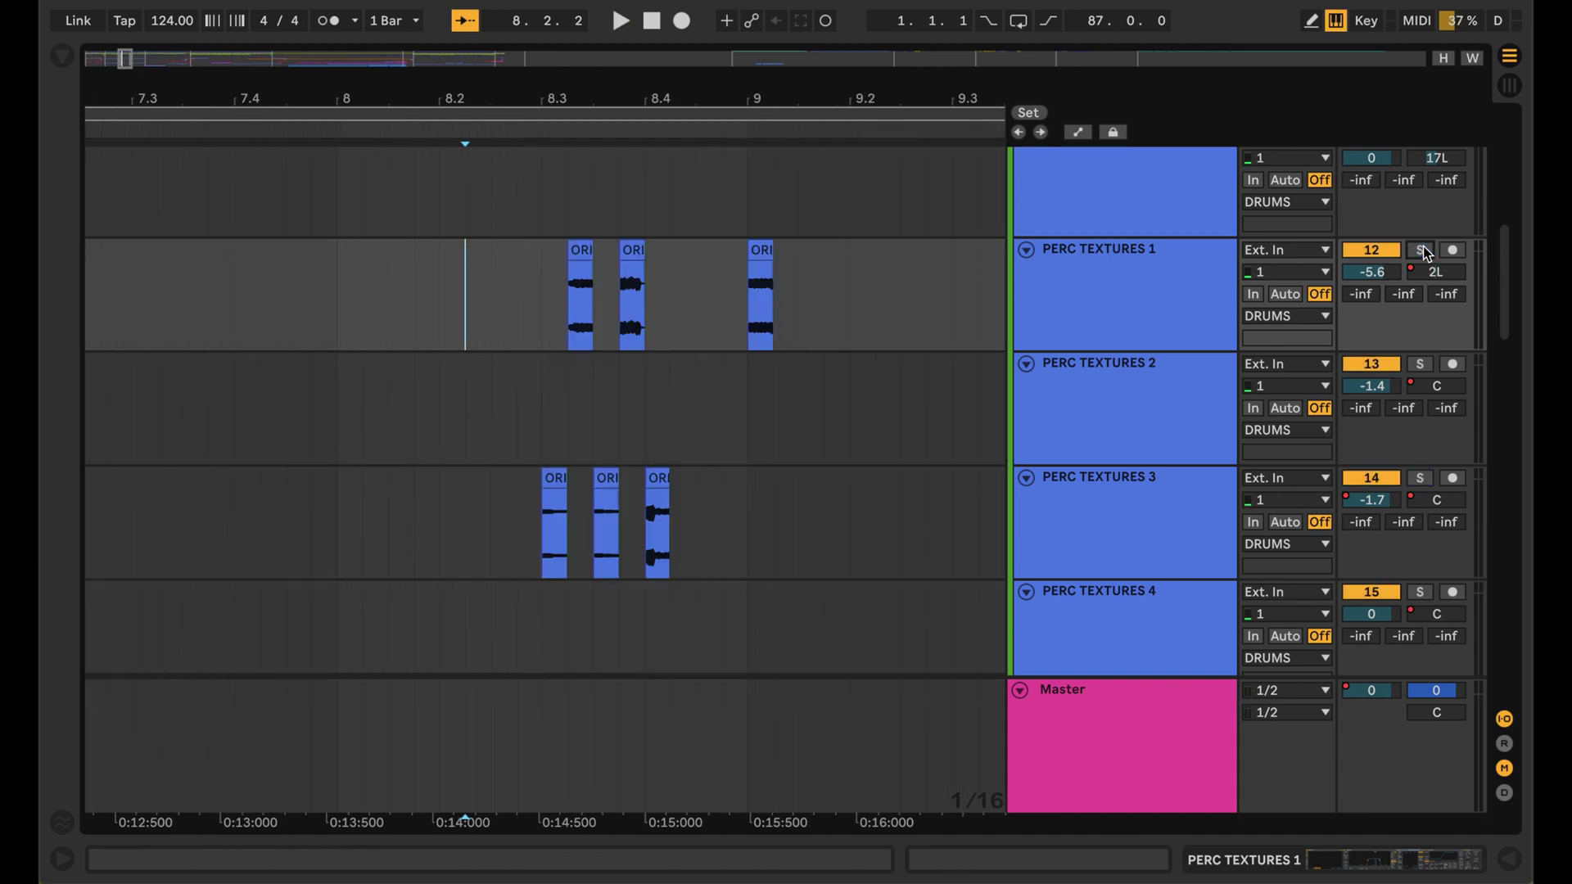
pyautogui.click(1424, 252)
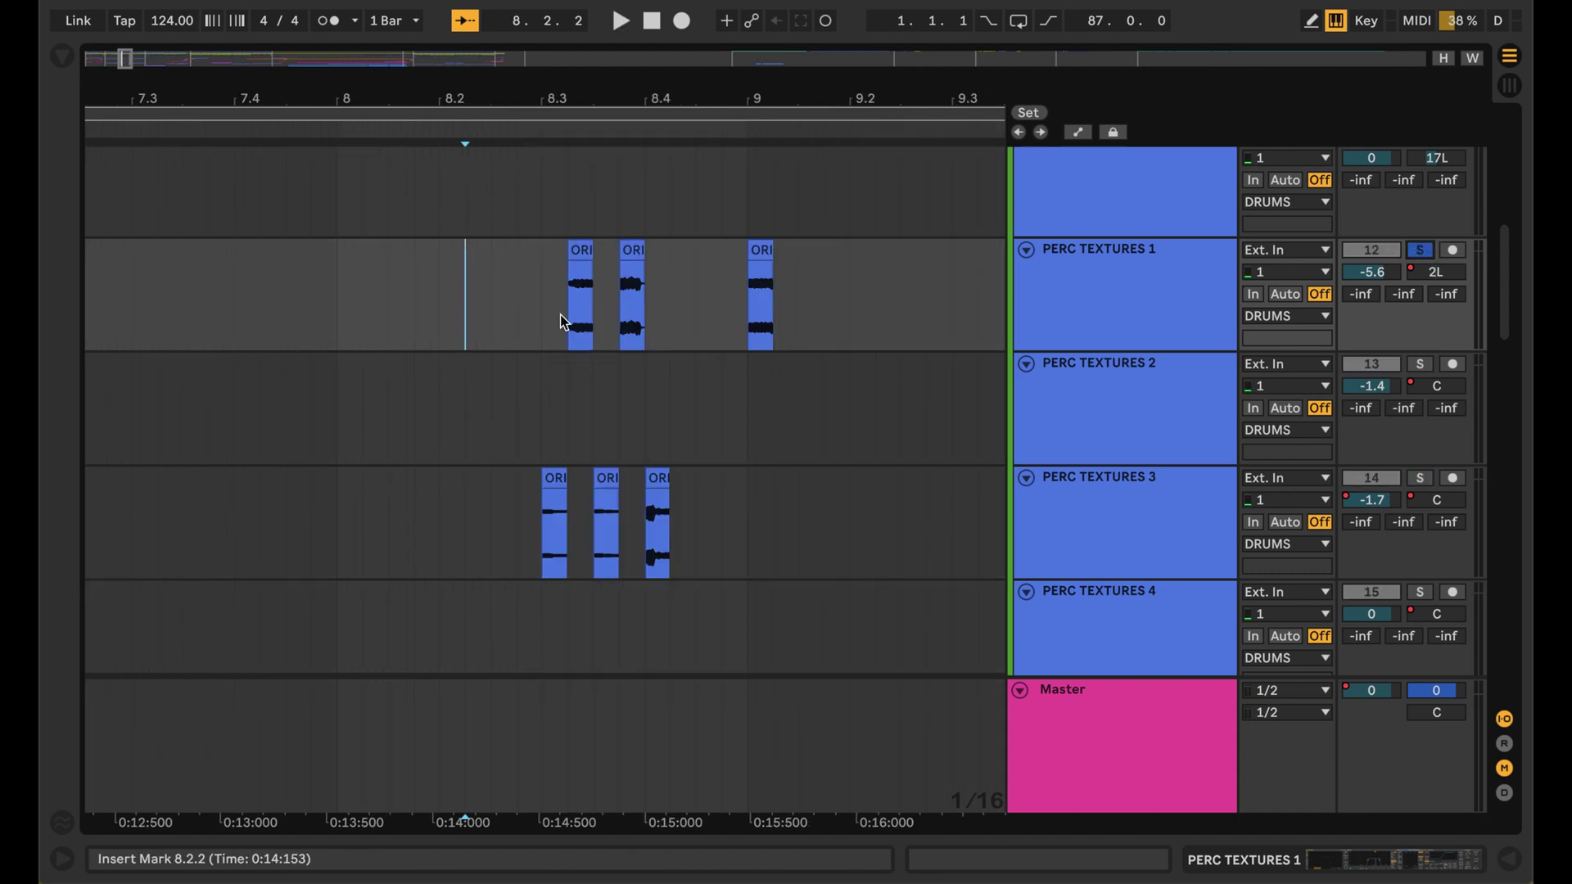
pyautogui.press('space')
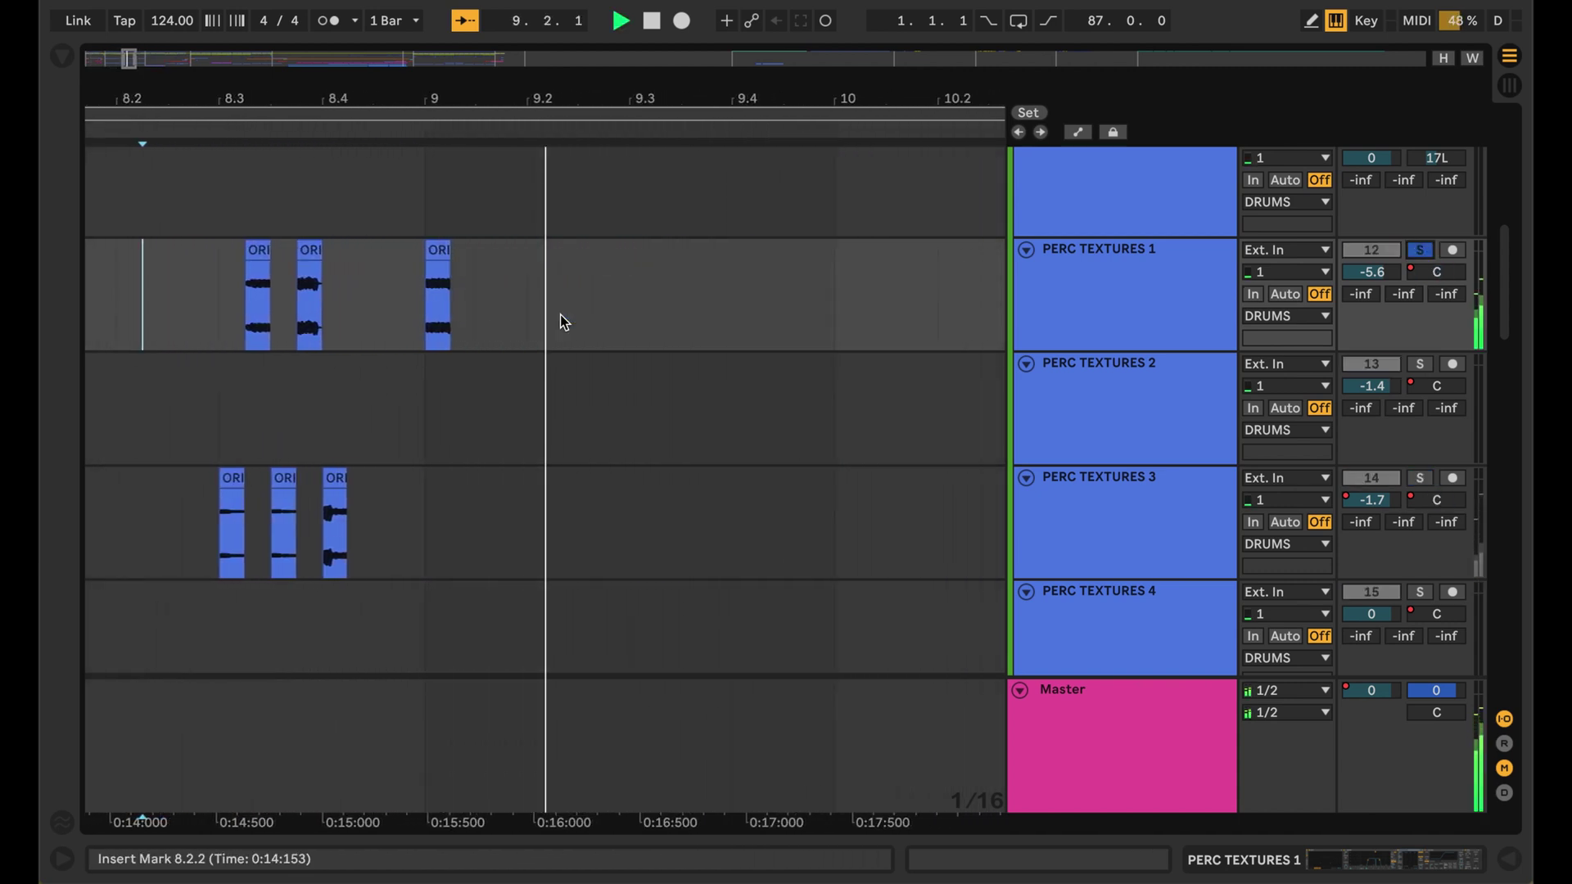
pyautogui.scroll(-1, 252, 464)
pyautogui.press('space')
# Solo PERC TEXTURES 3, play its fill from 8.2.4, and show its track panning automation
pyautogui.click(253, 465)
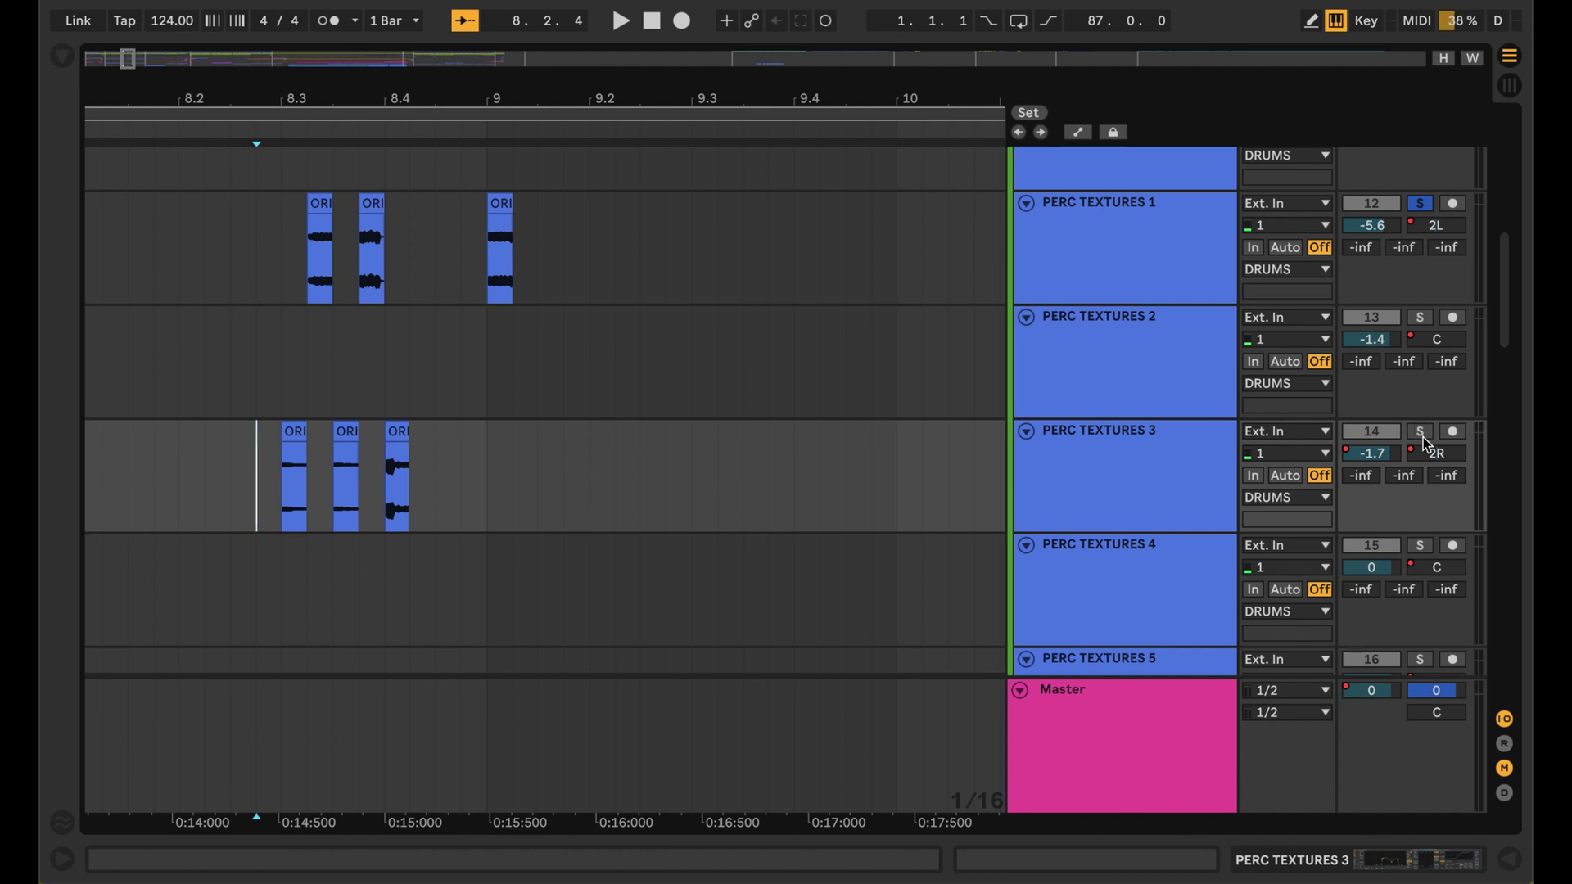
pyautogui.press('space')
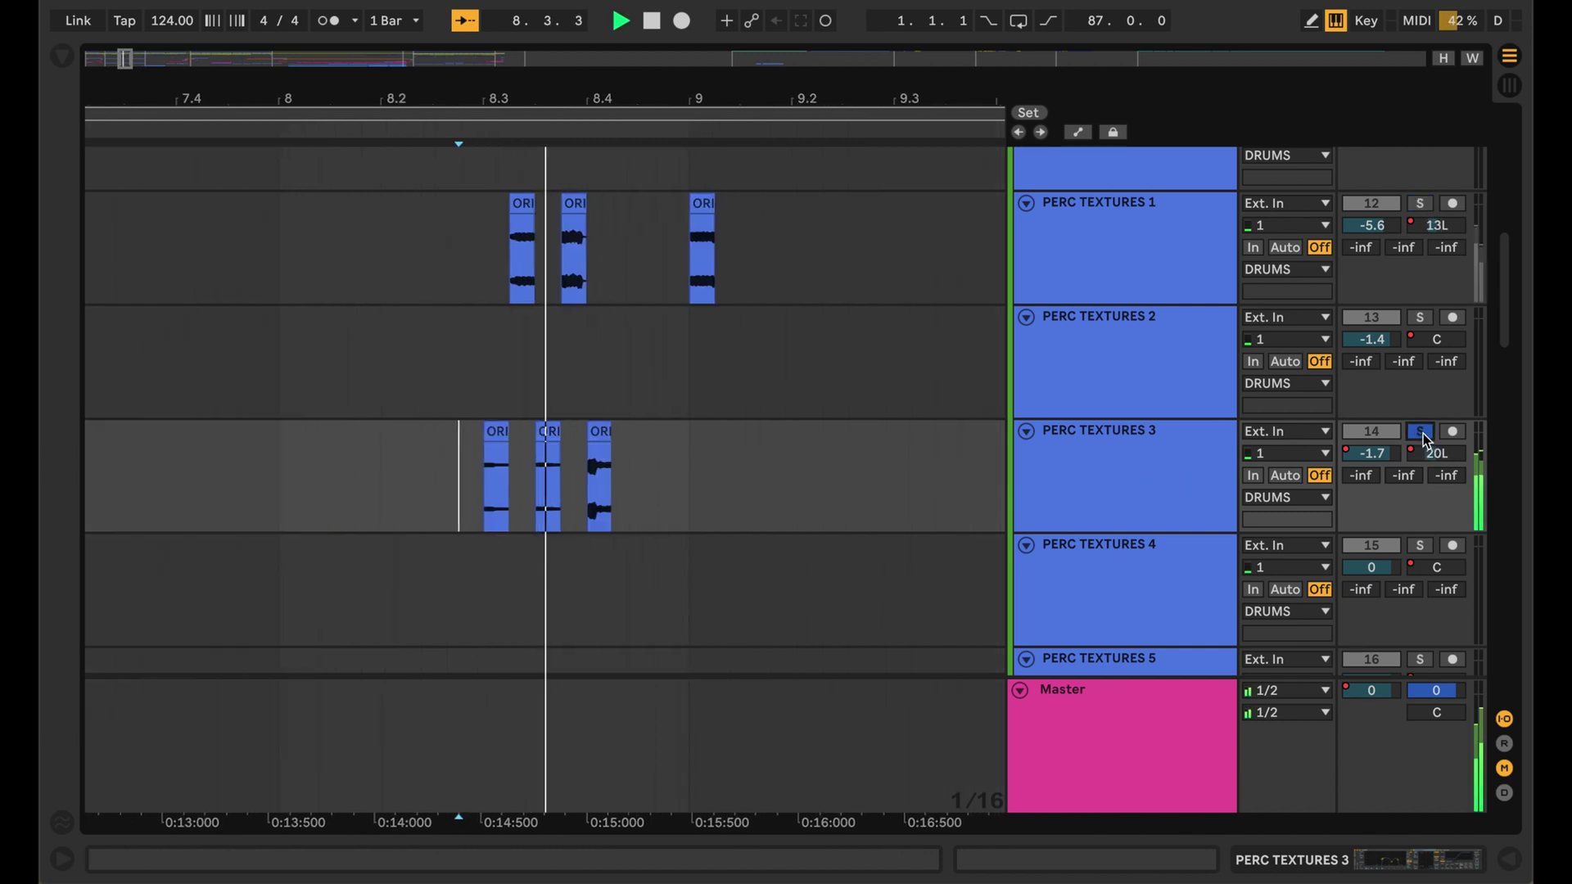
pyautogui.scroll(-1, 714, 543)
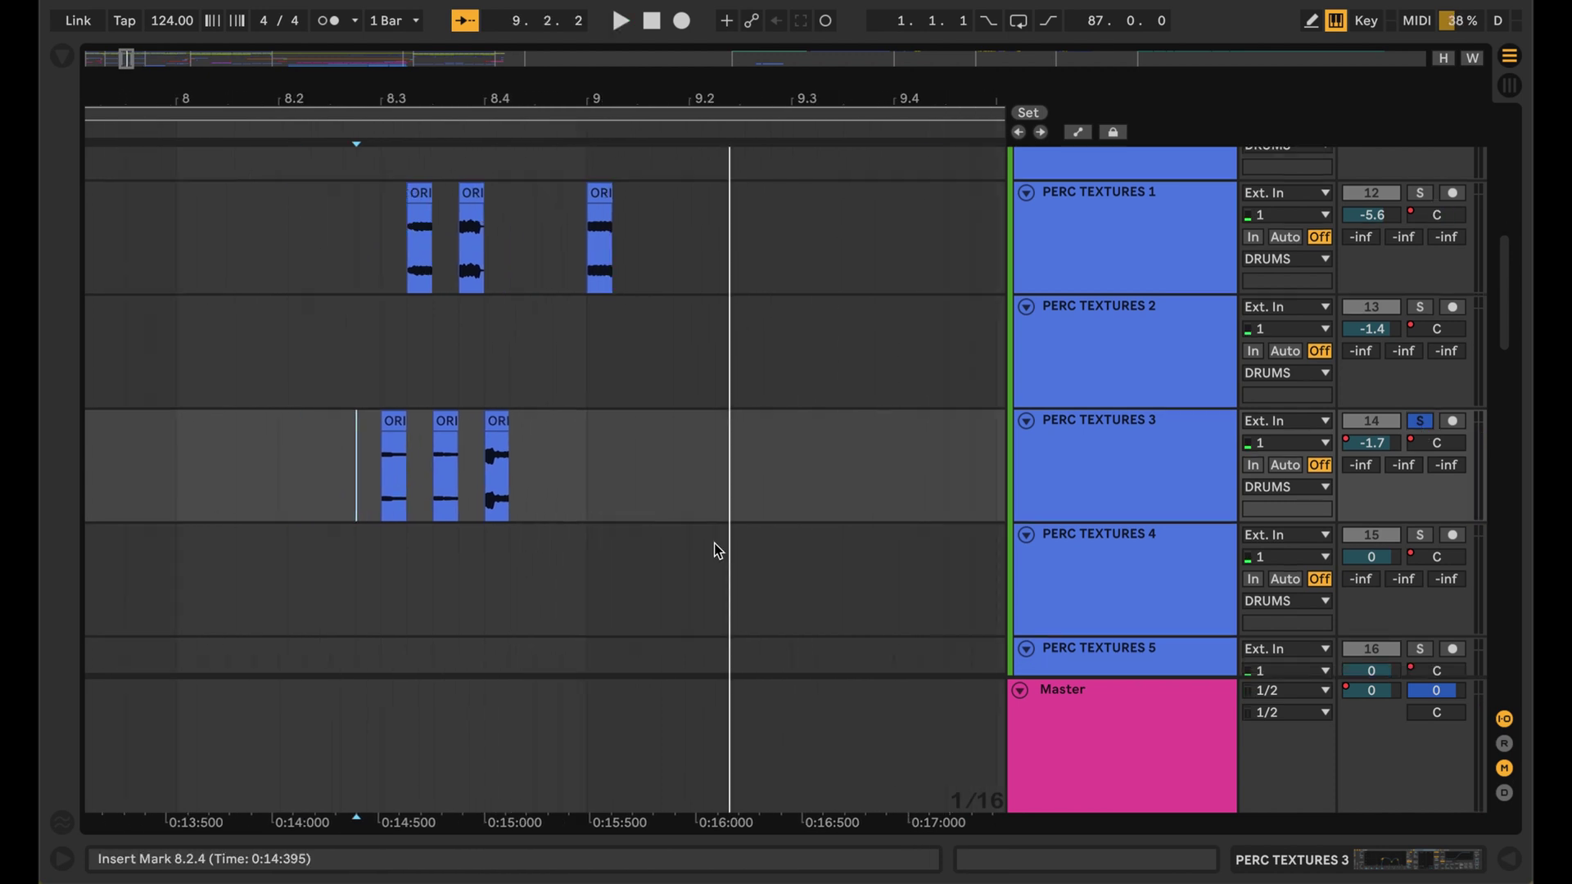
pyautogui.scroll(2, 714, 543)
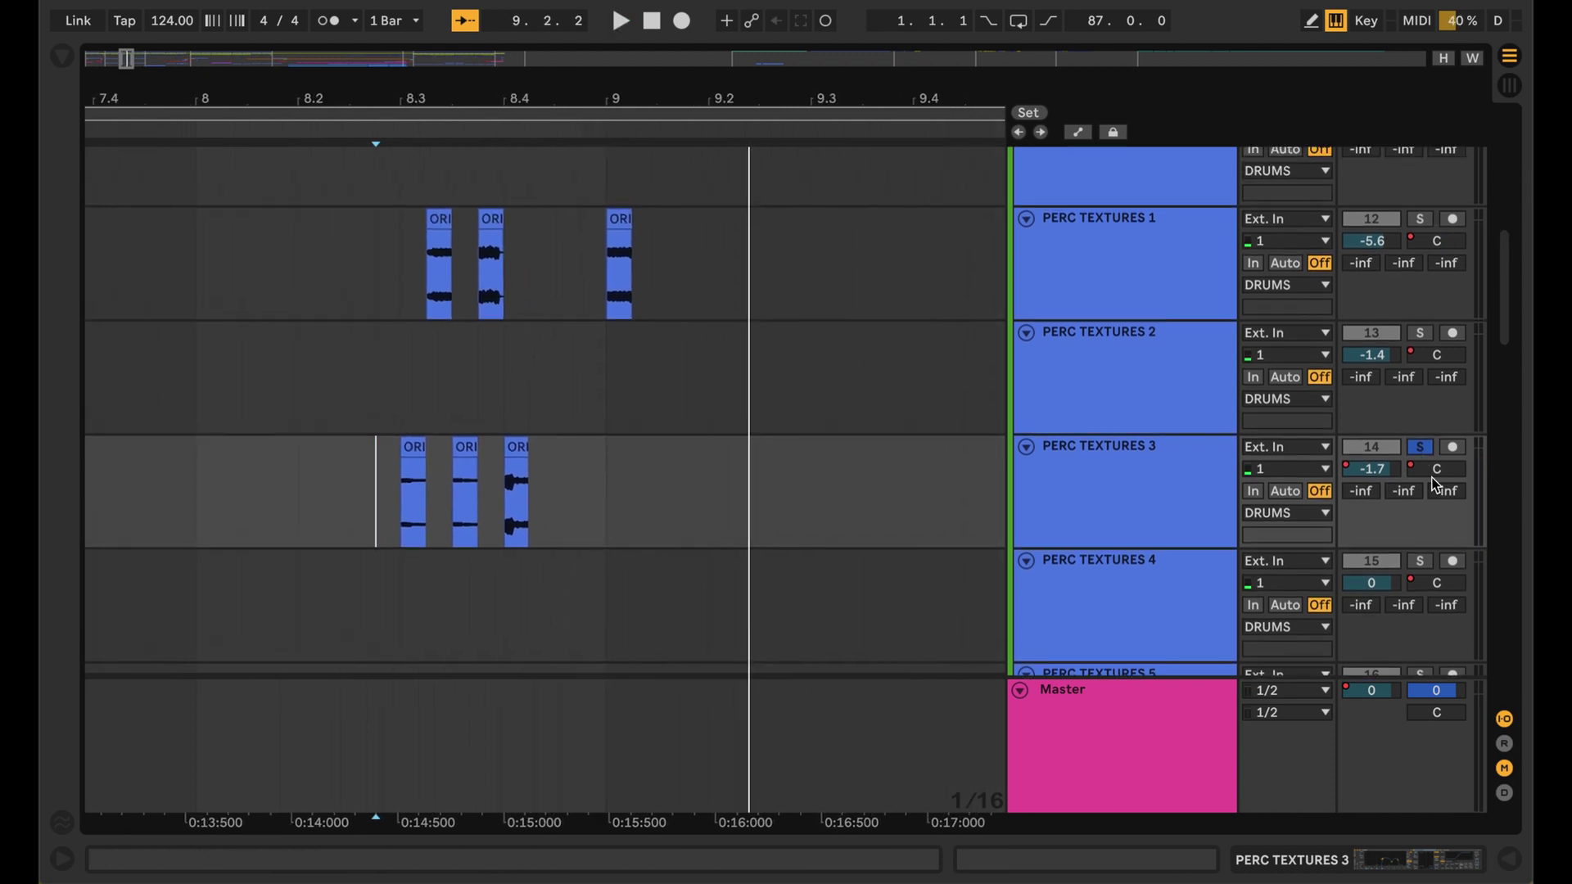
pyautogui.rightClick(1434, 479)
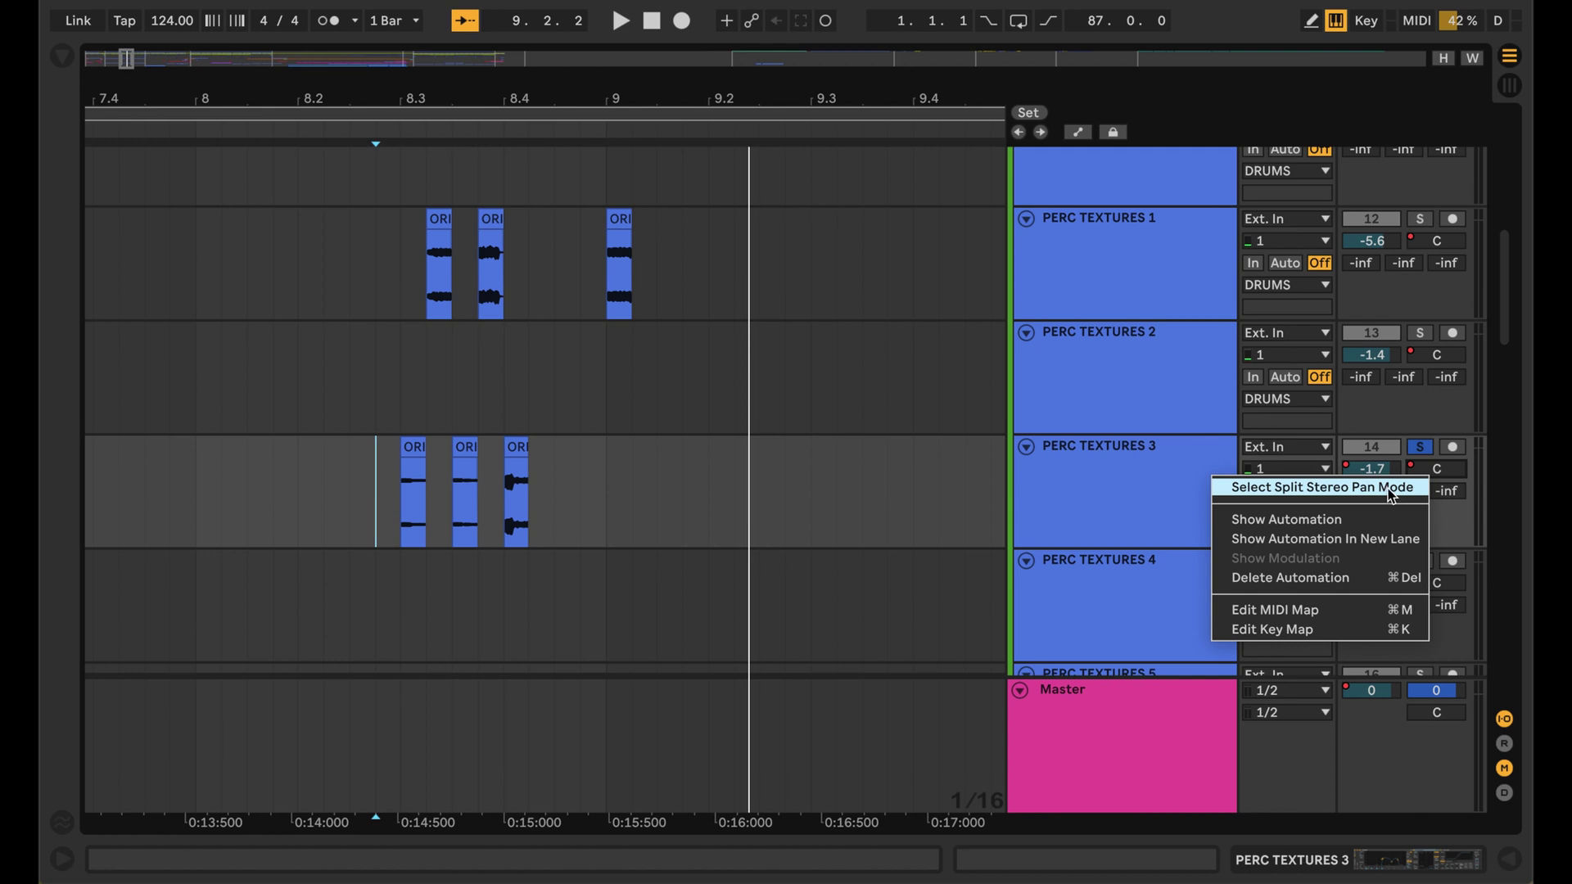
pyautogui.click(1349, 520)
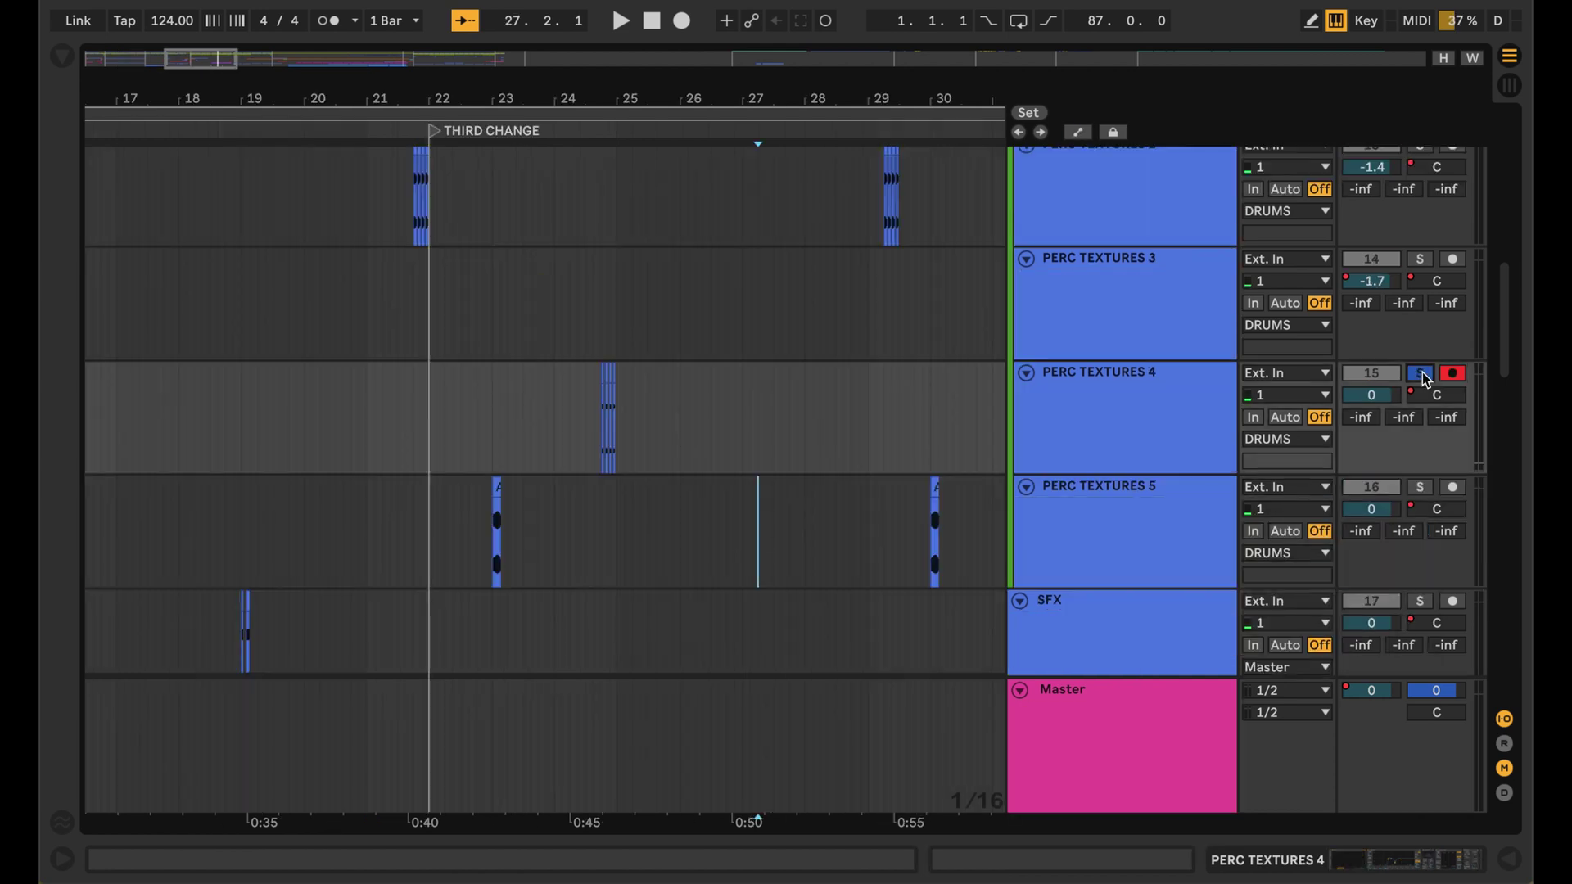
# Play the soloed PERC TEXTURES 4 fill before bar 25, and select its third clip to inspect the sample transposition
pyautogui.click(589, 414)
pyautogui.press('space')
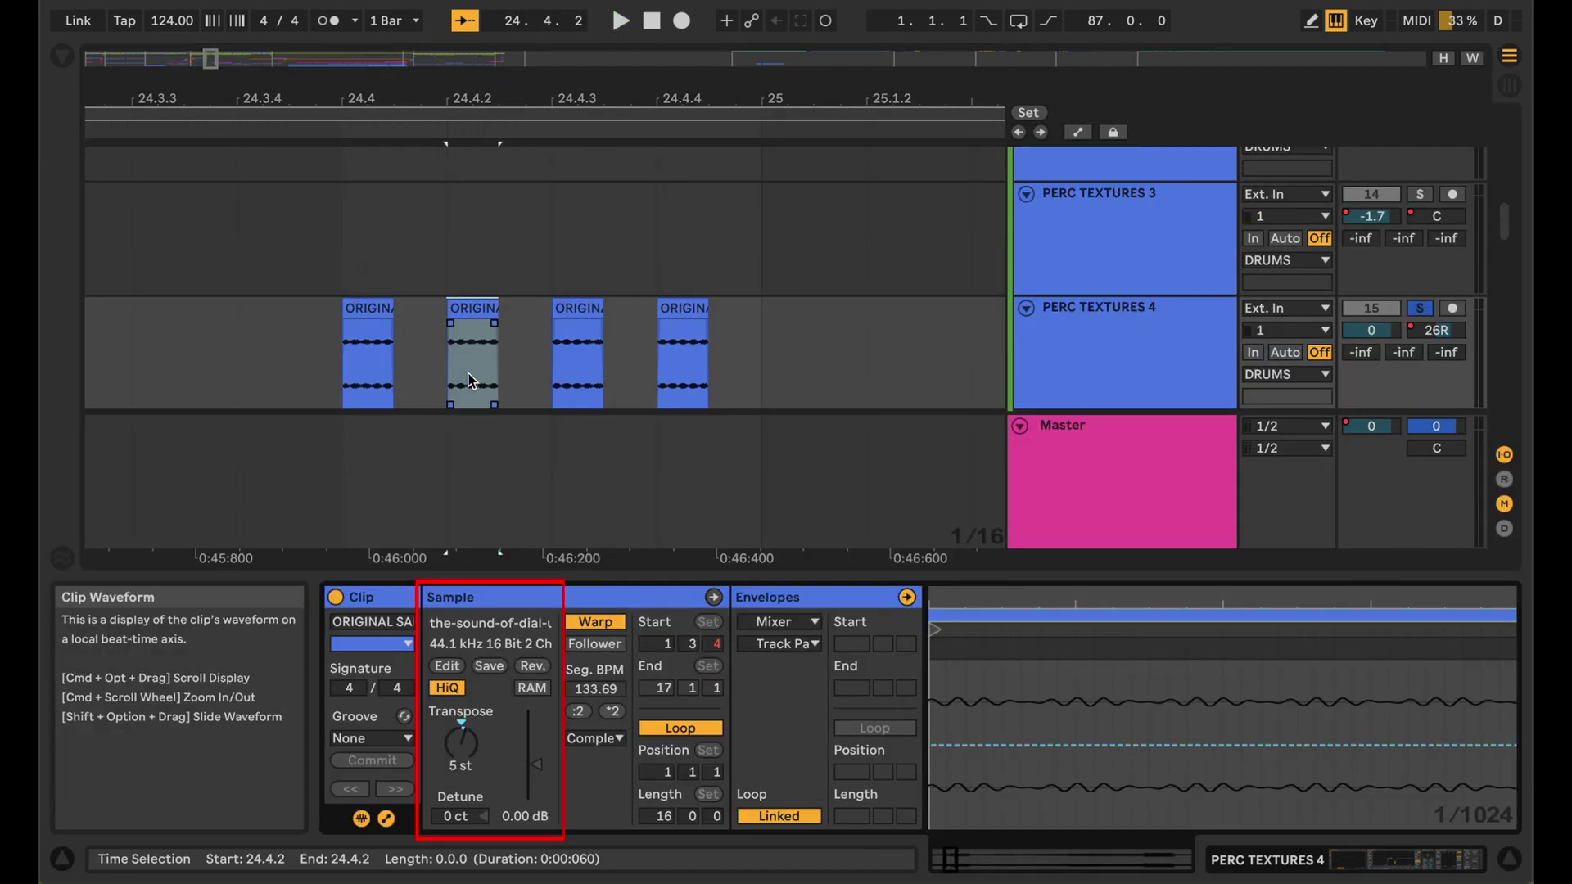
pyautogui.click(573, 311)
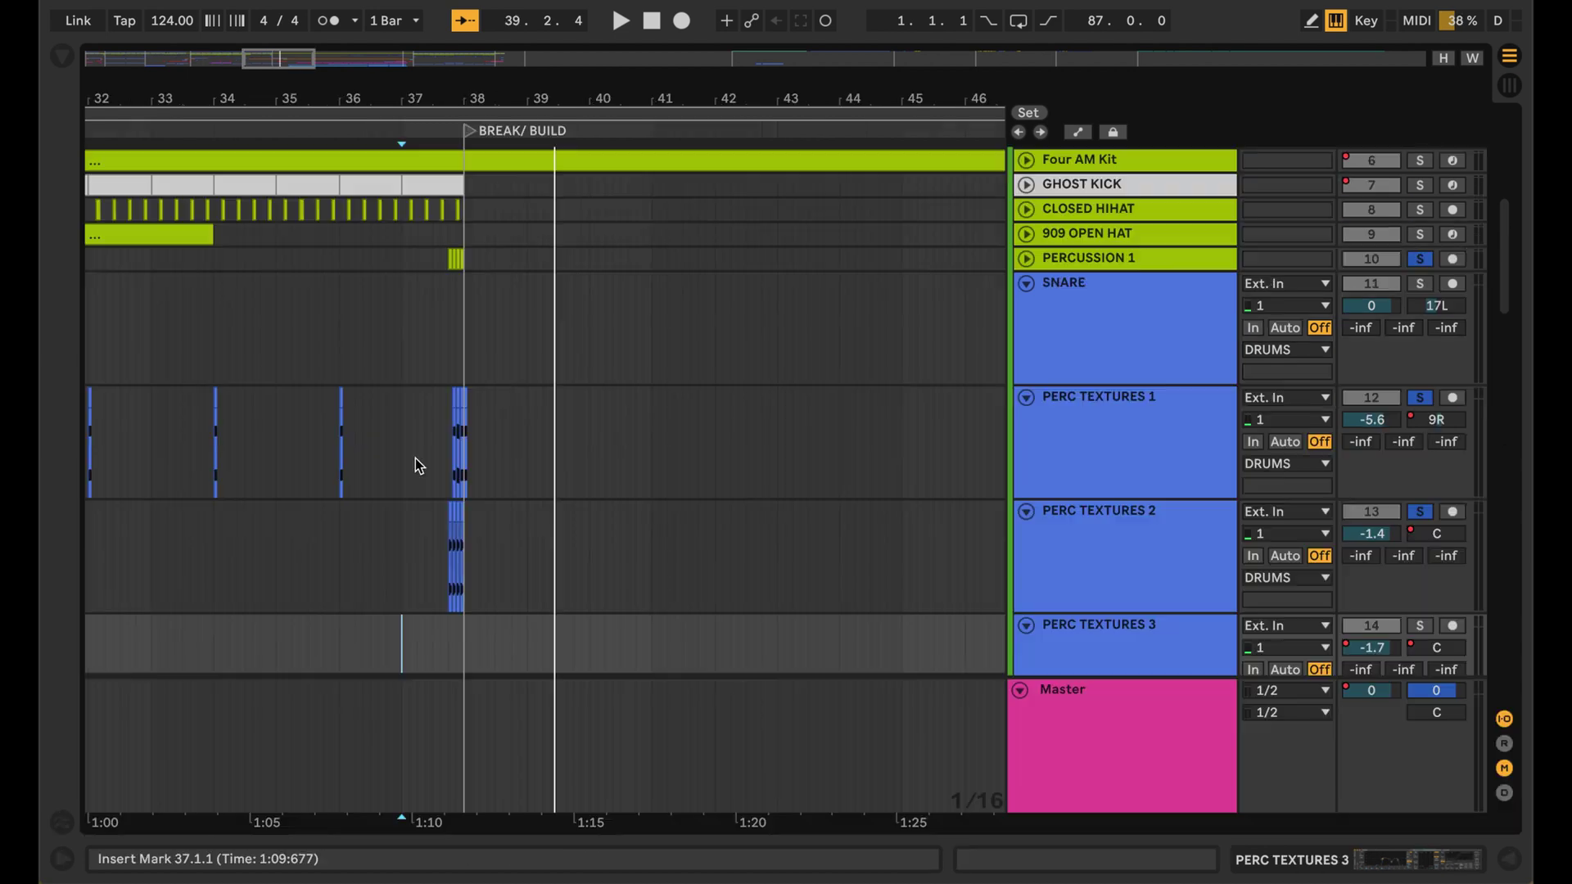
# Play the soloed percussion fill across PERC TEXTURES 1, 2 and 4 leading into BREAK/BUILD
pyautogui.scroll(-5, 415, 461)
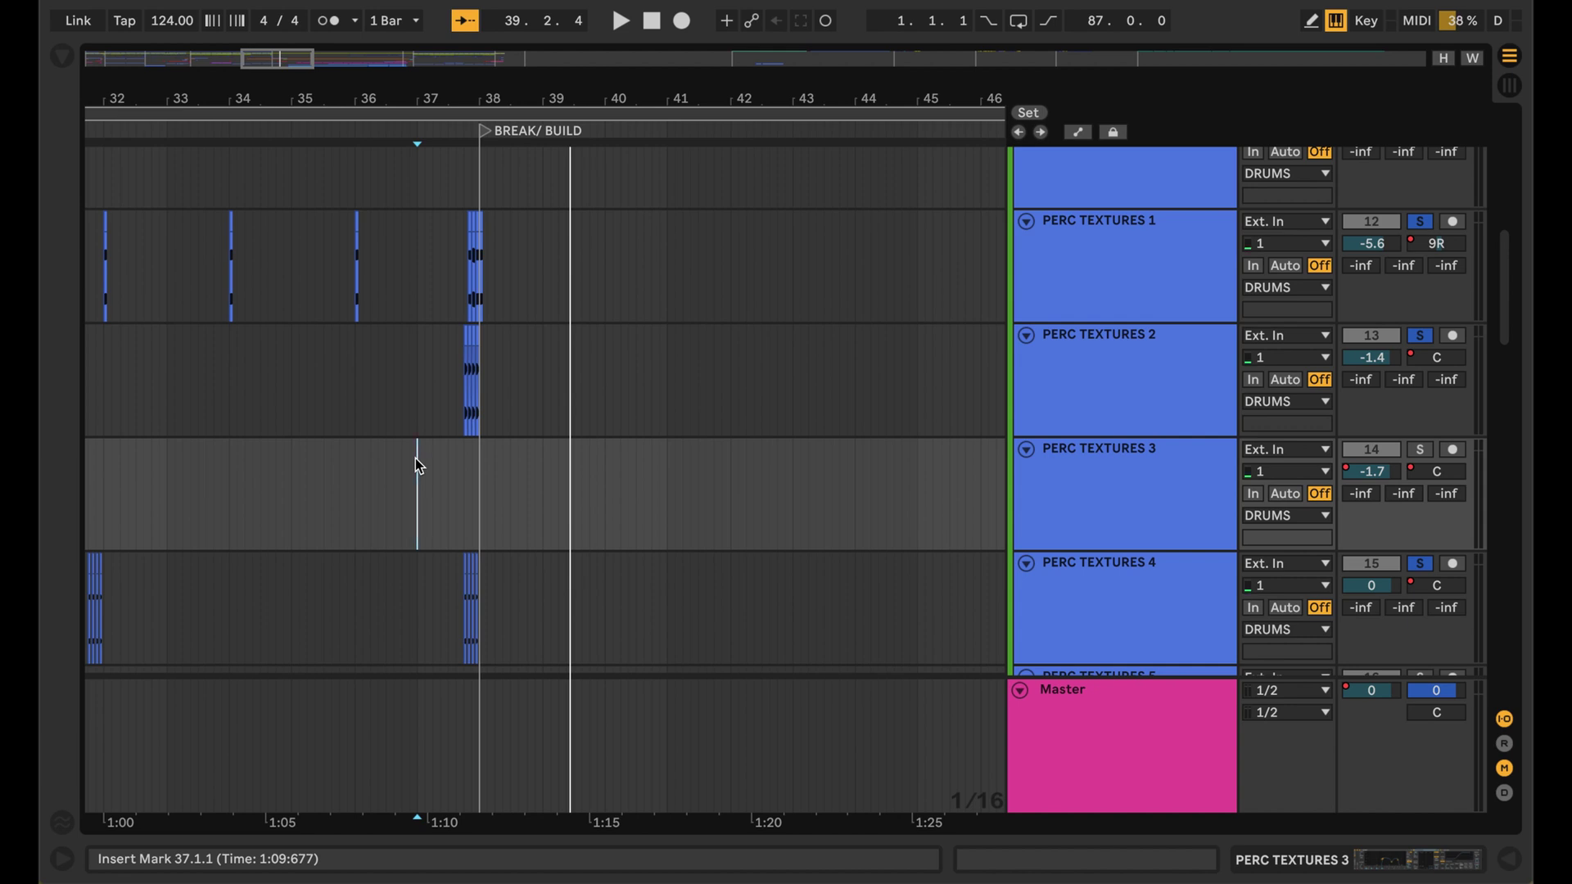
pyautogui.press('space')
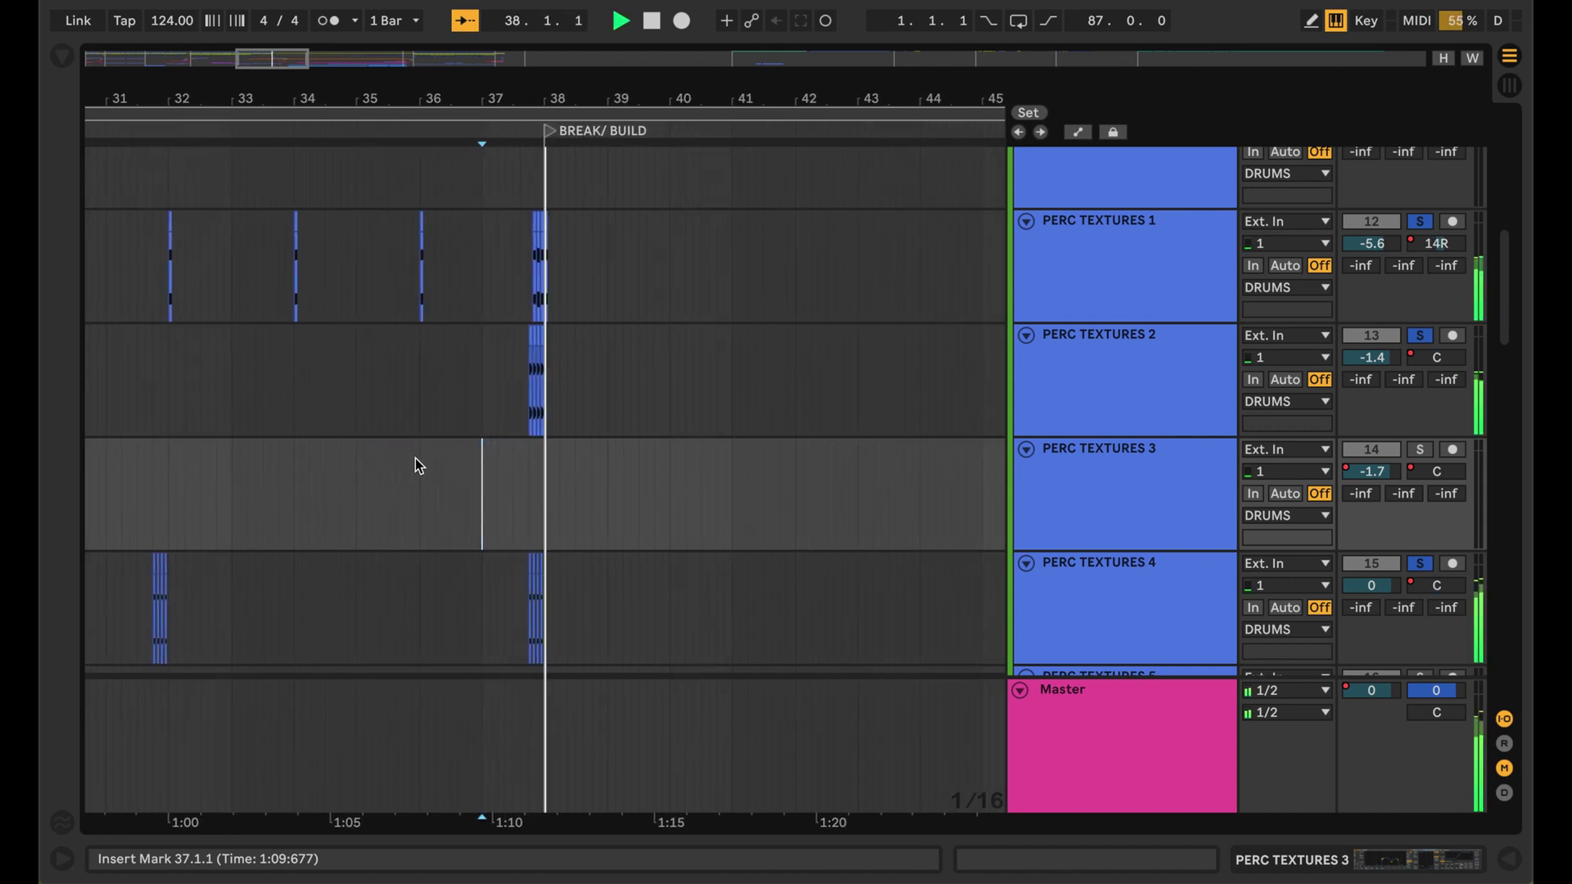
pyautogui.press('space')
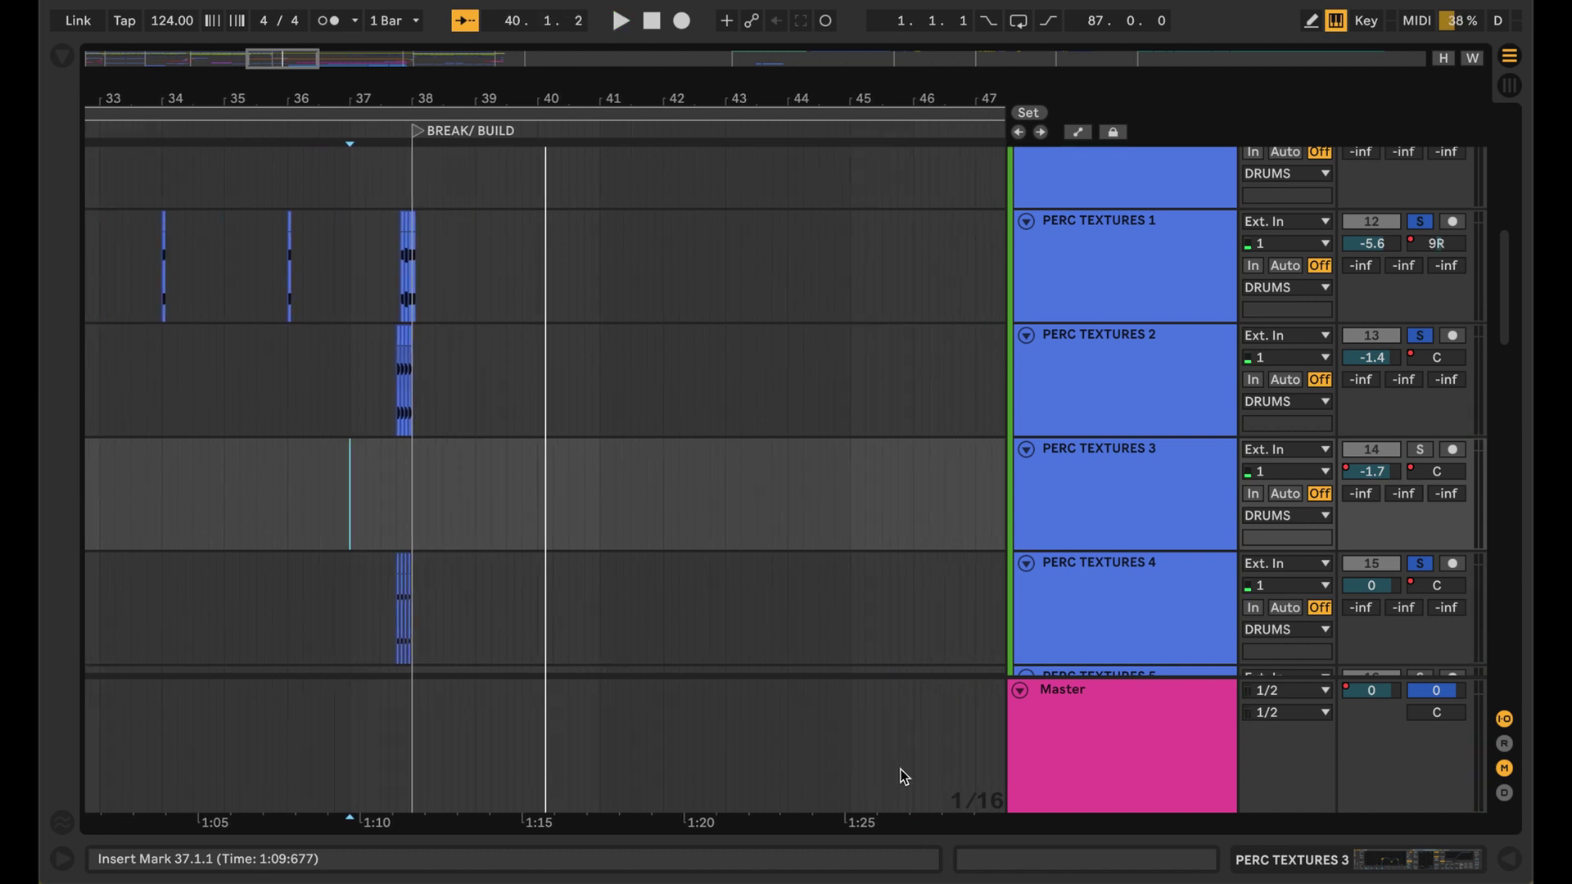
# Show the Master track's devices and display the automation of the Fade macro in the Knob 1 Fade to Grey rack
pyautogui.click(1079, 750)
pyautogui.hotkey('shift', 'Tab')
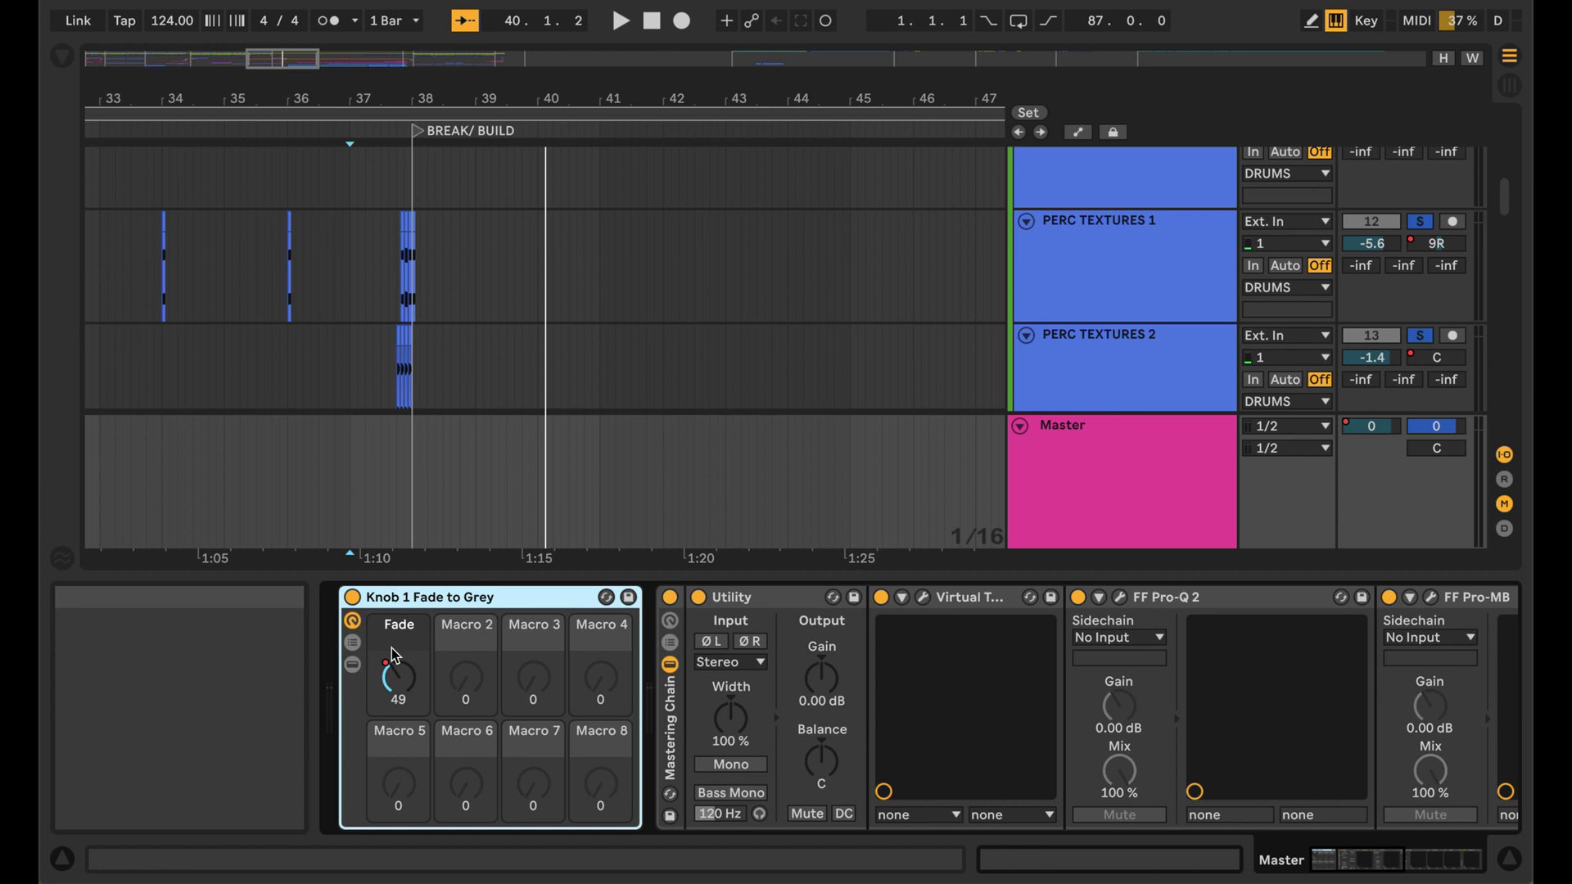
pyautogui.rightClick(398, 682)
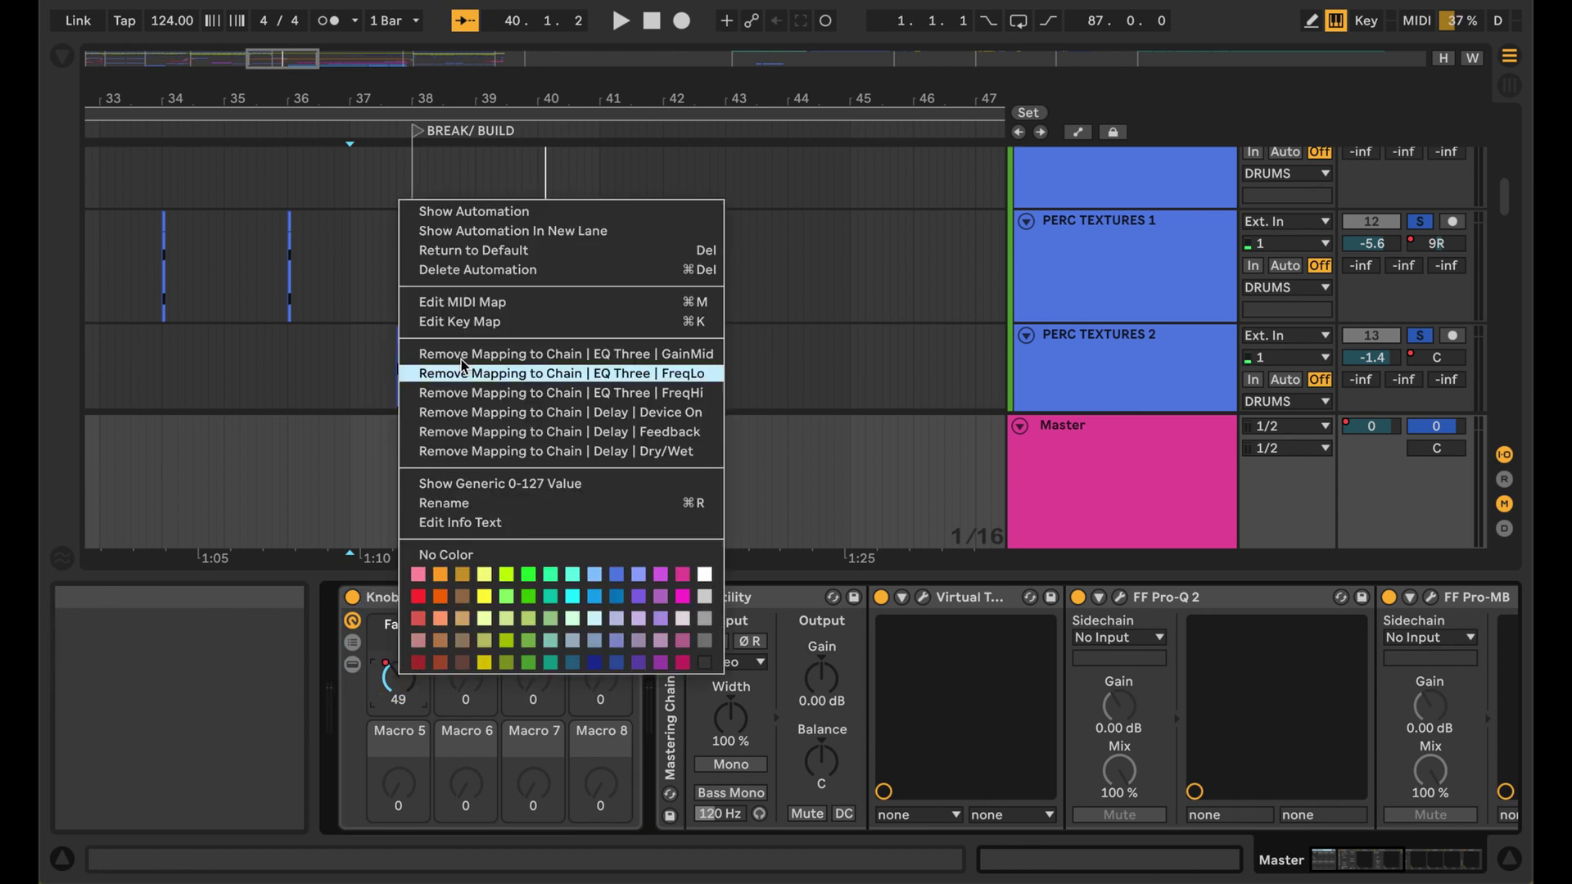
pyautogui.click(495, 212)
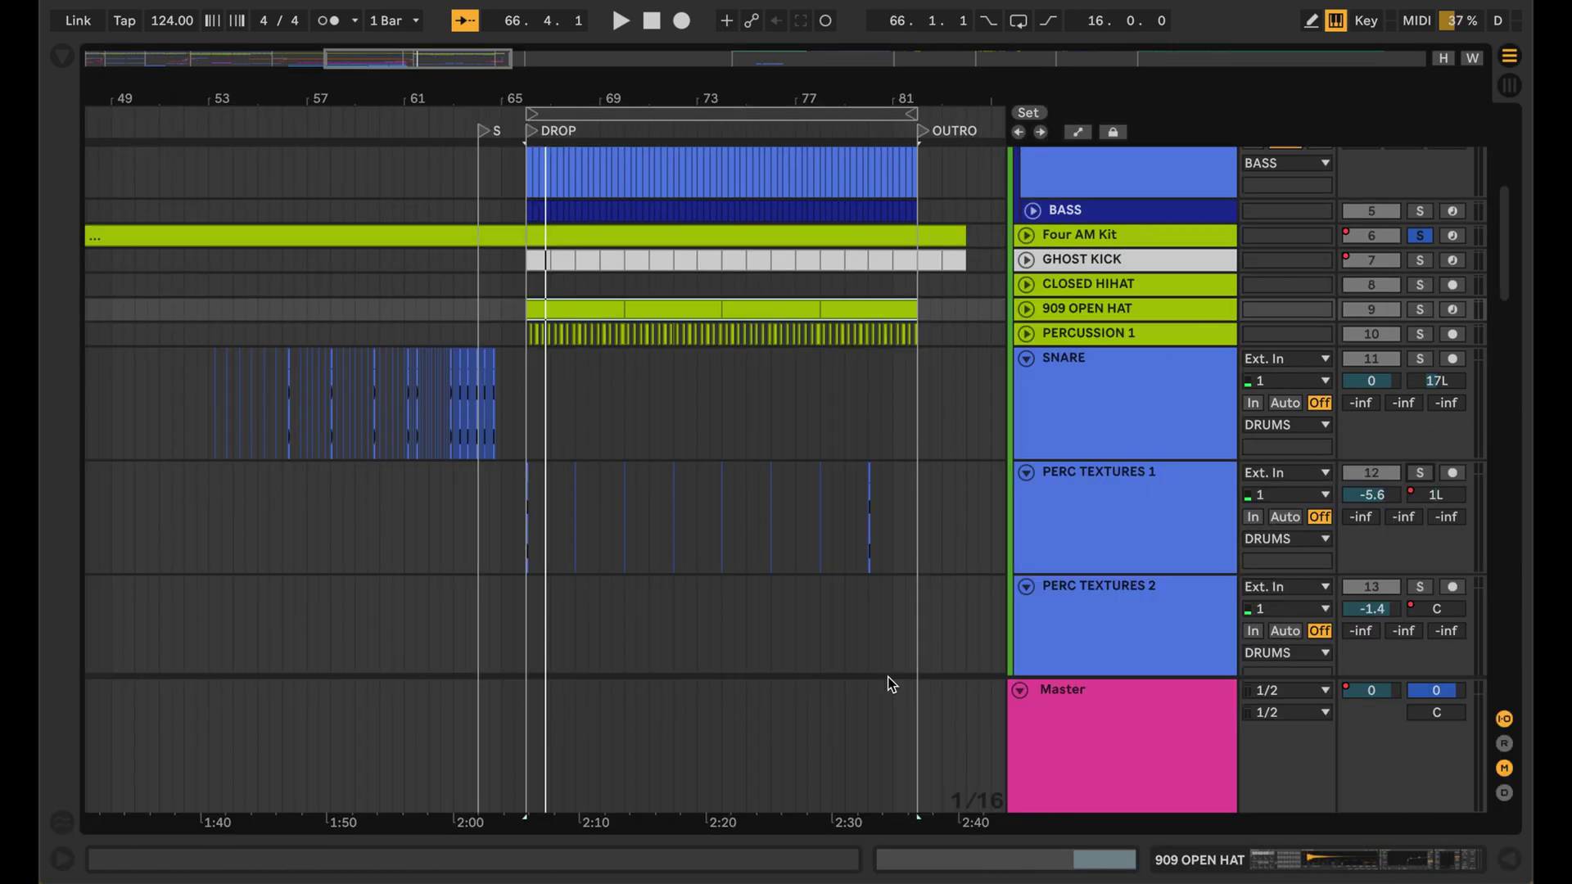
# Play the DROP with Four AM Kit soloed, adding PERC TEXTURES 1 and PERC TEXTURES 3 to the solo during playback
pyautogui.press('space')
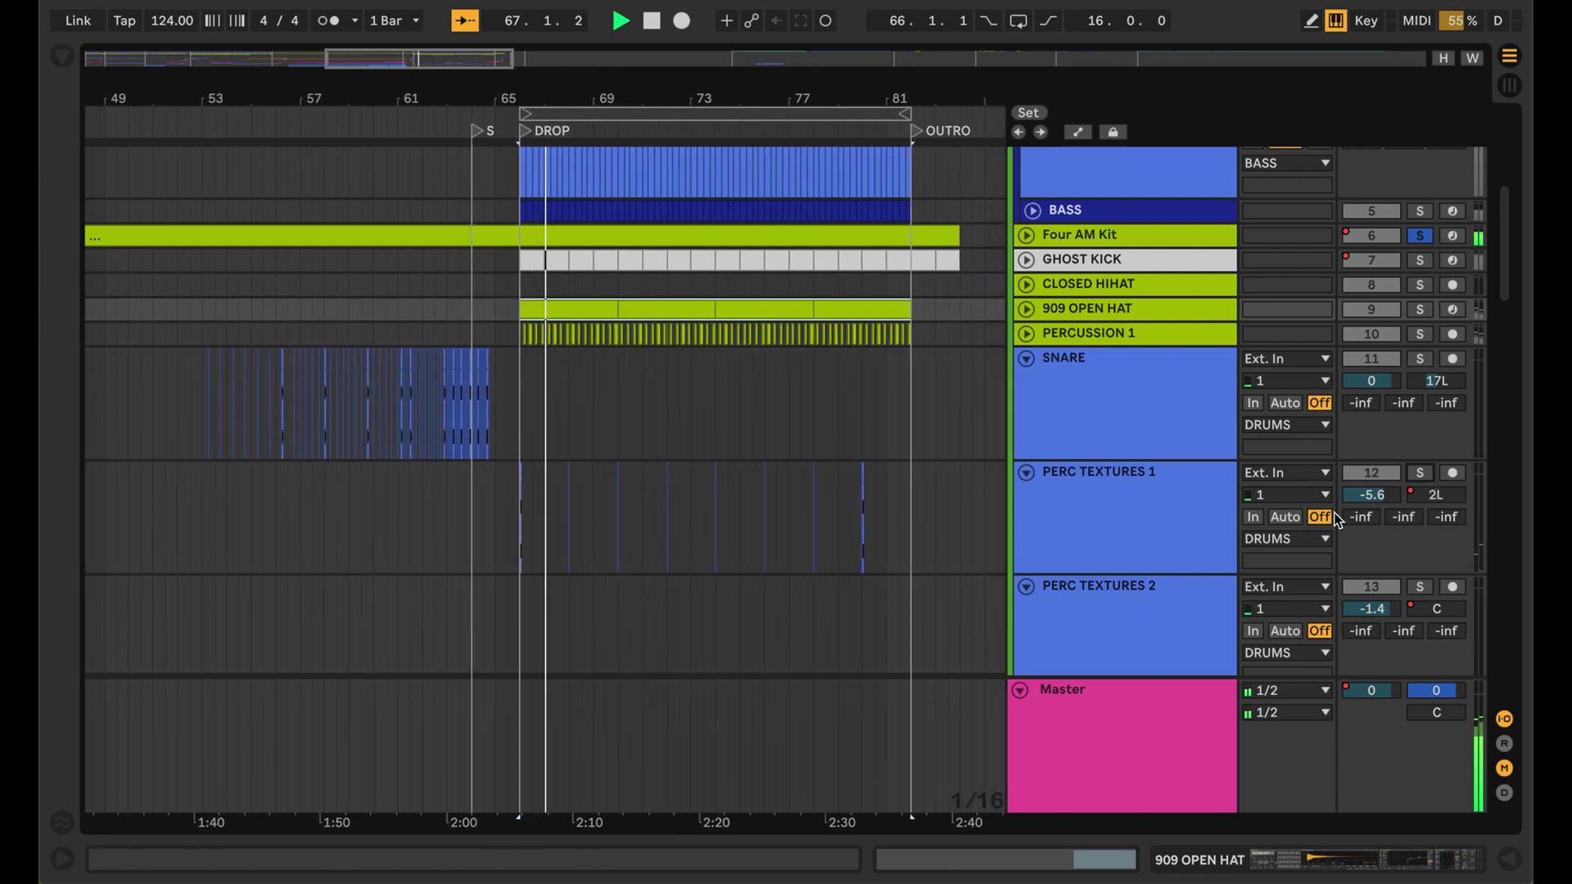
pyautogui.click(1421, 474)
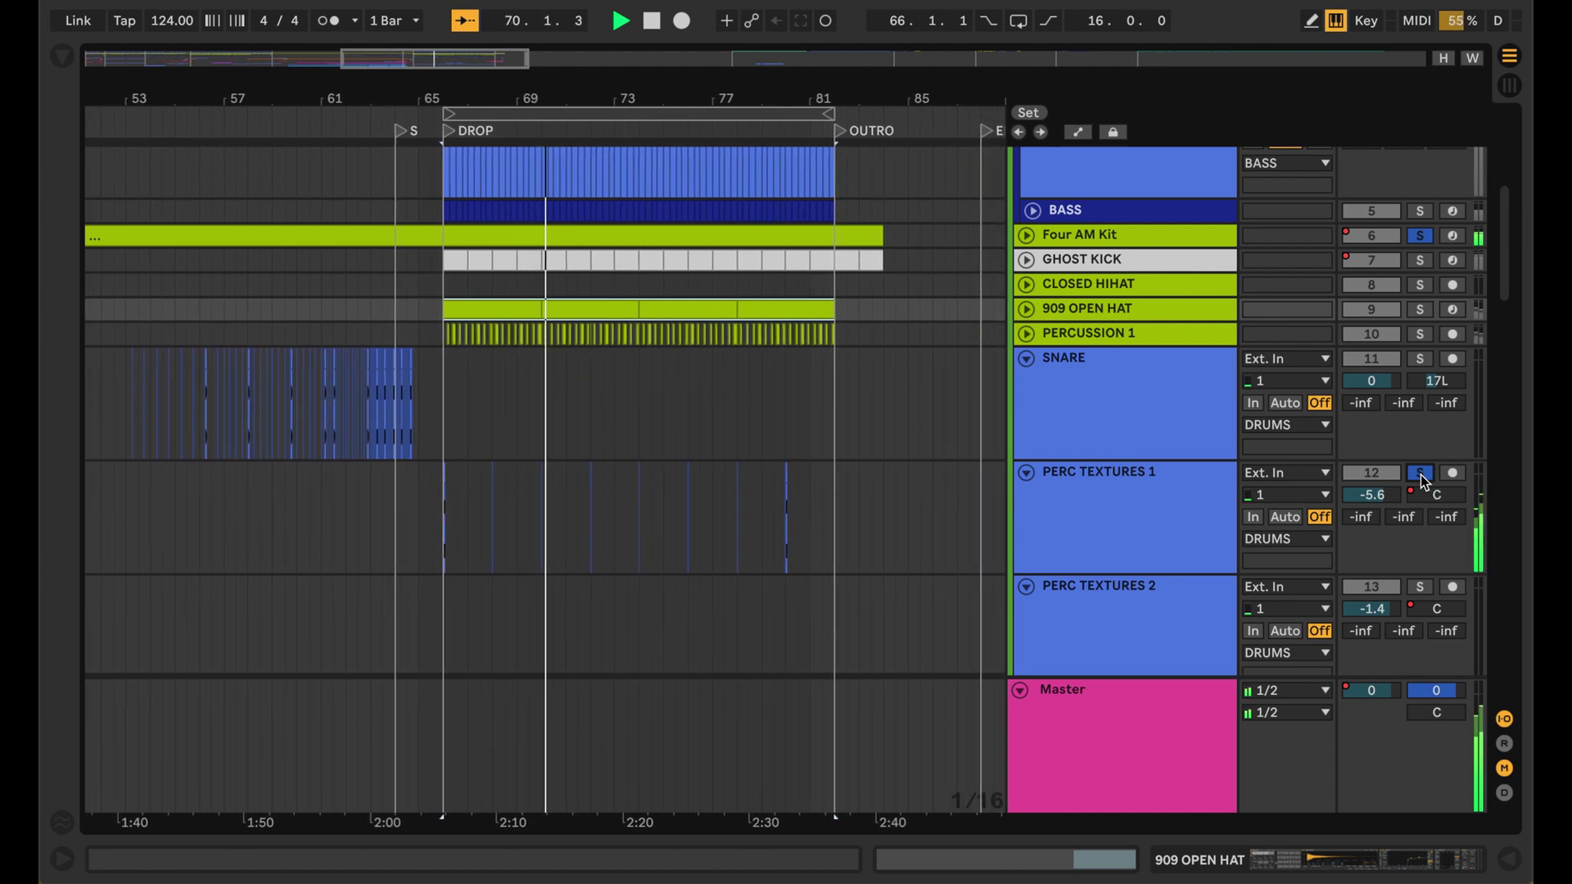
pyautogui.scroll(-5, 1323, 557)
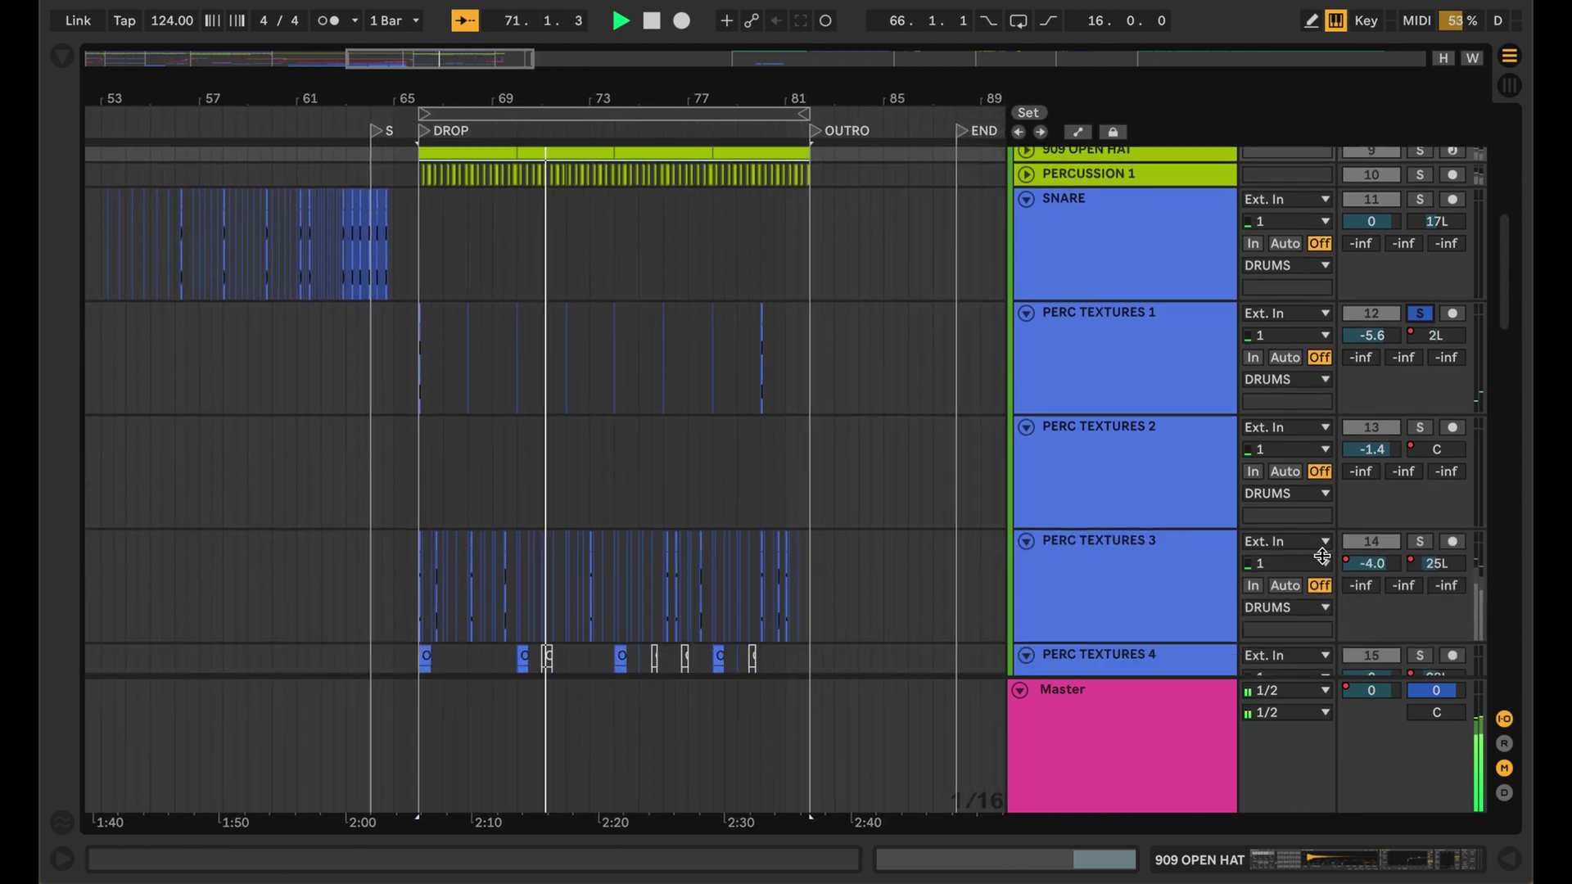
pyautogui.click(1421, 480)
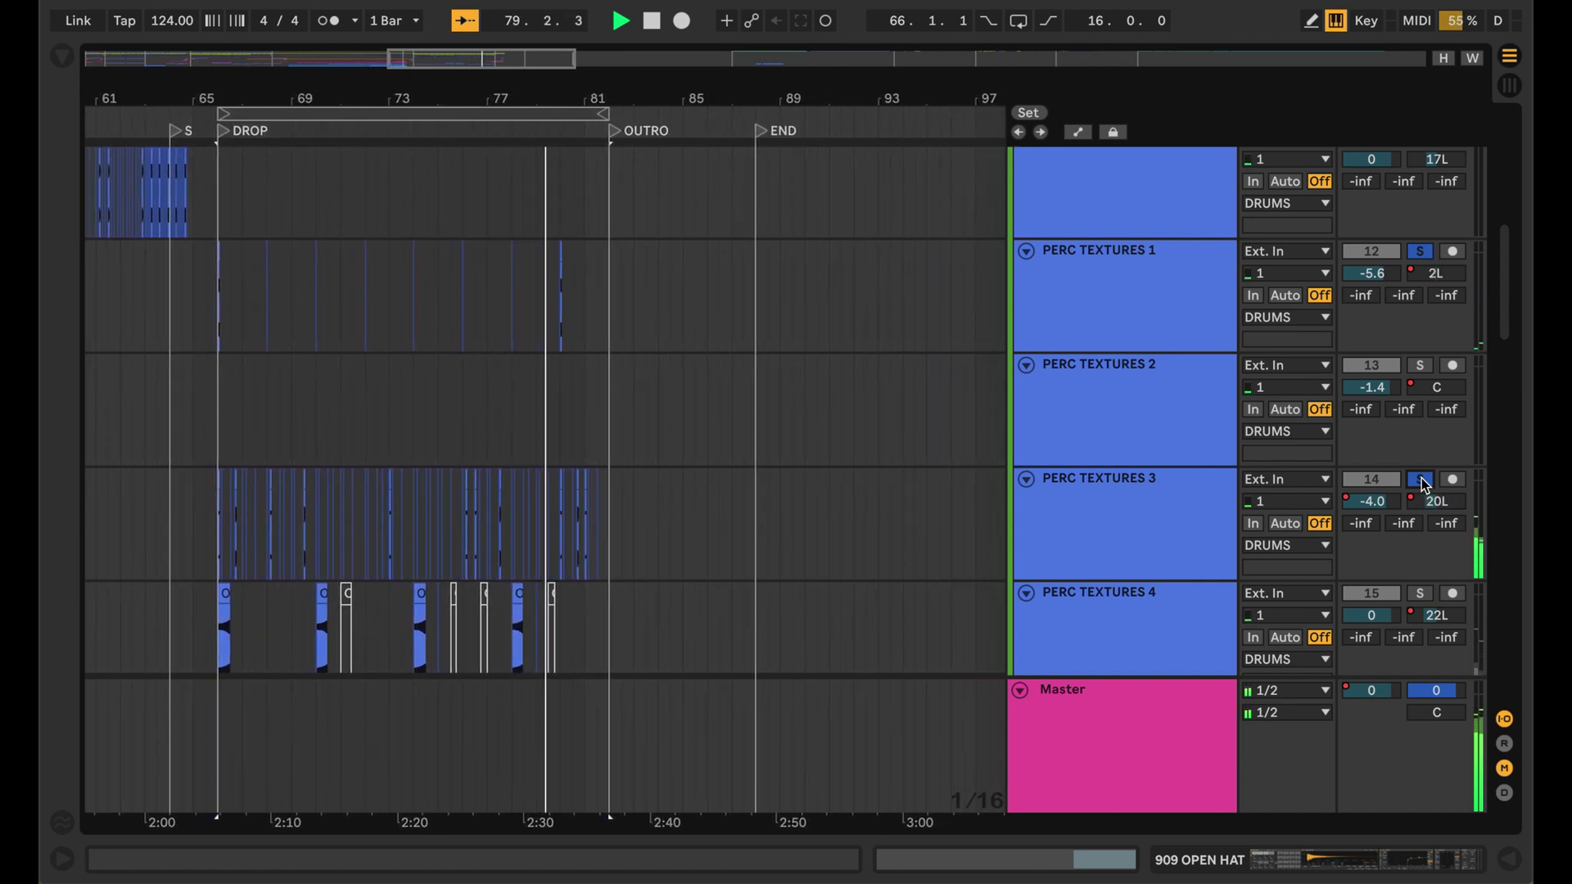
pyautogui.press('space')
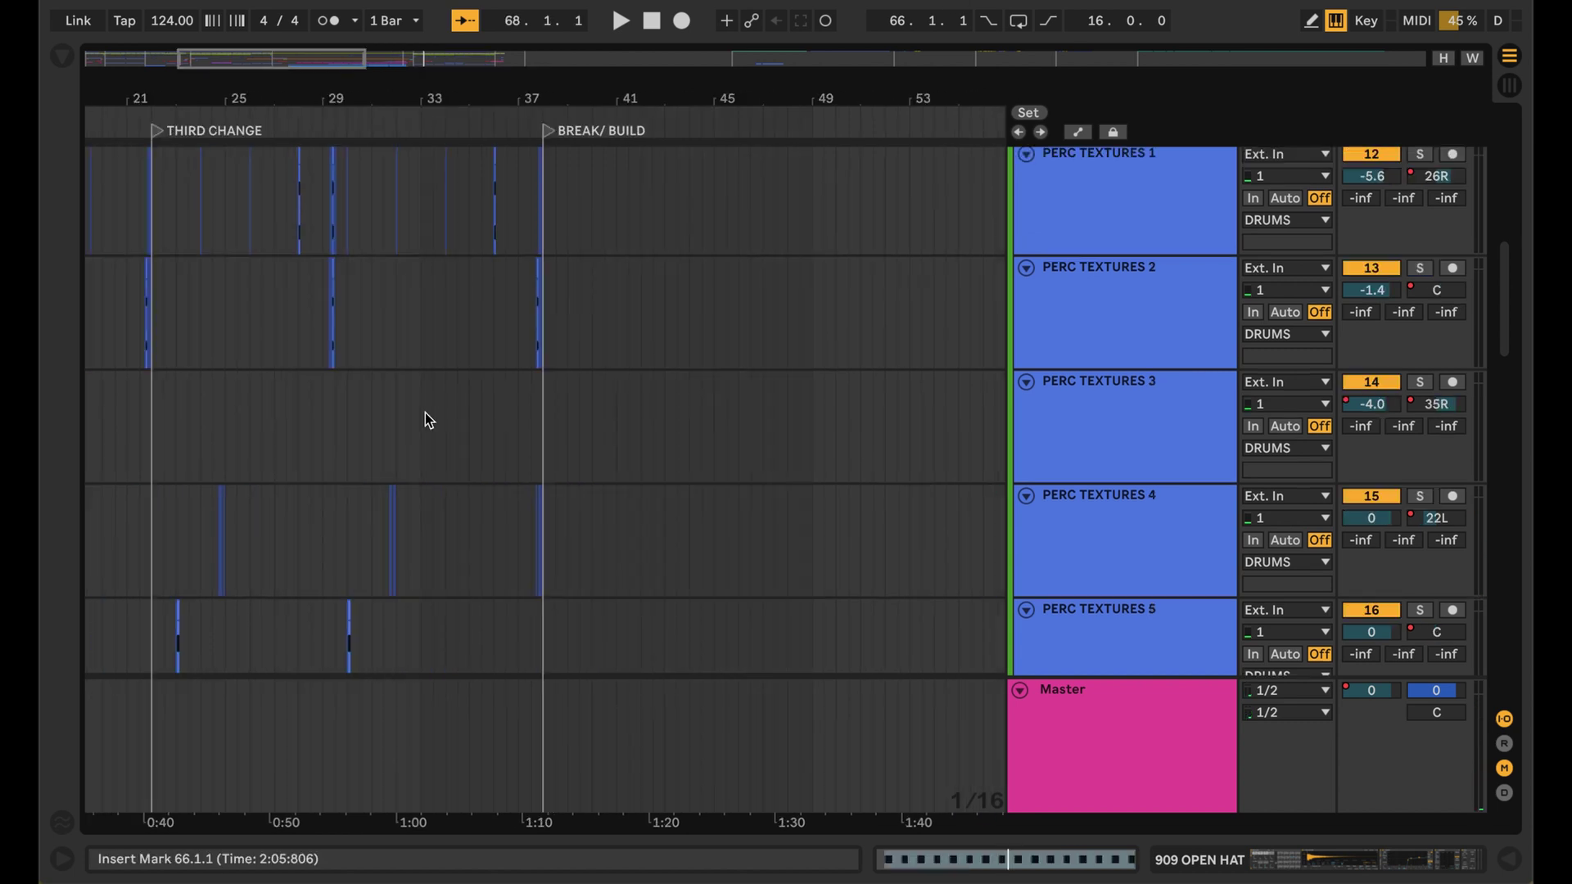
# Solo PERC TEXTURES 5 and play its first clip shortly after THIRD CHANGE
pyautogui.hscroll(-5, 425, 412)
pyautogui.scroll(-3, 425, 413)
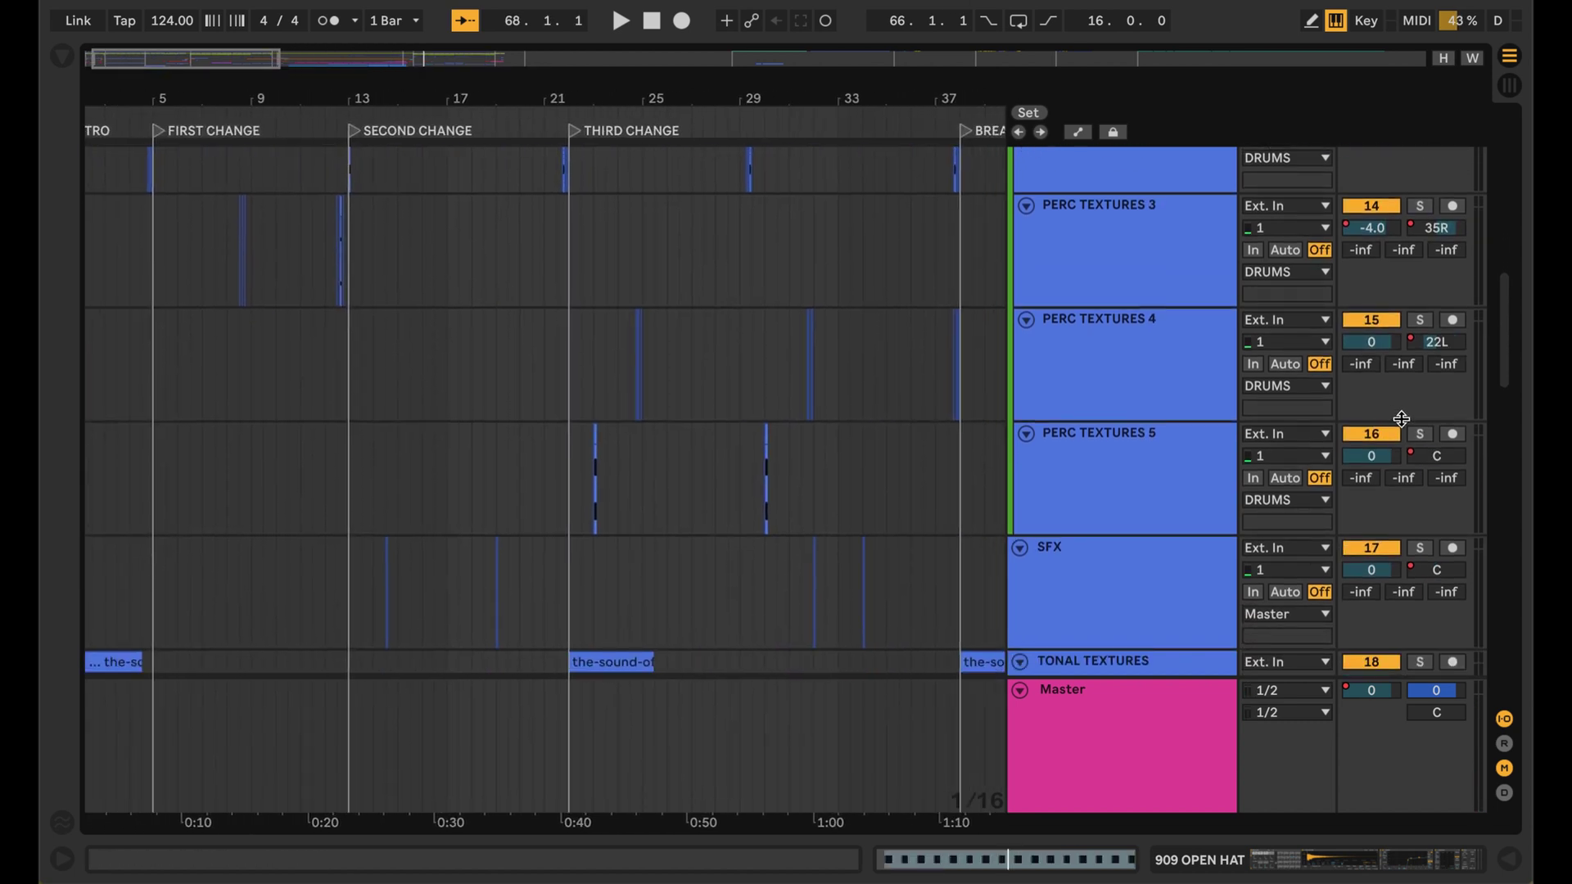
pyautogui.click(1421, 434)
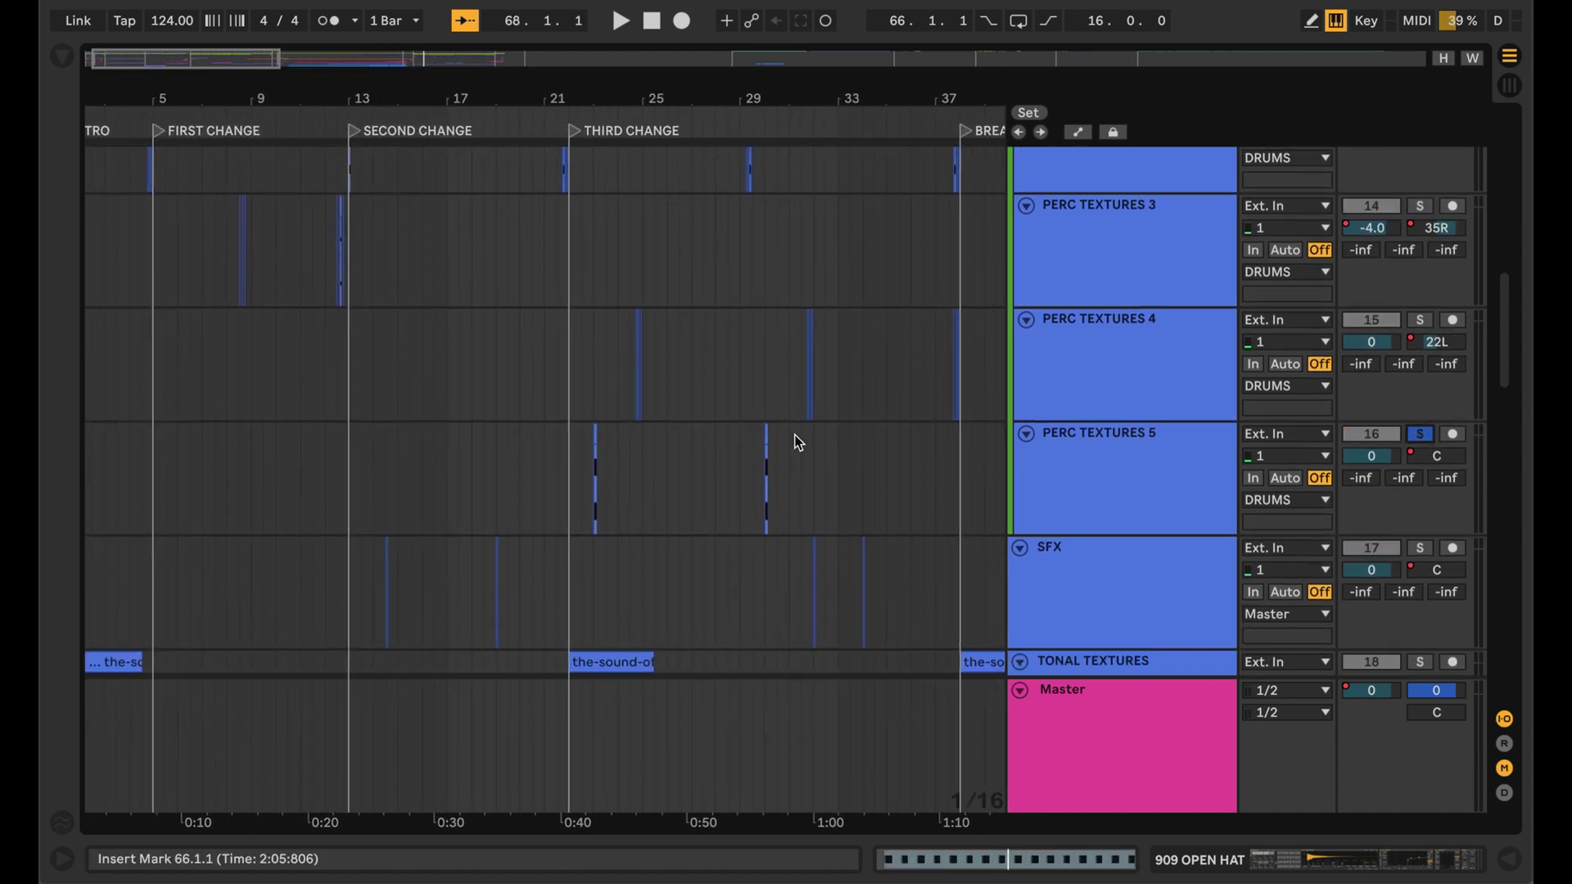
pyautogui.click(588, 483)
pyautogui.press('space')
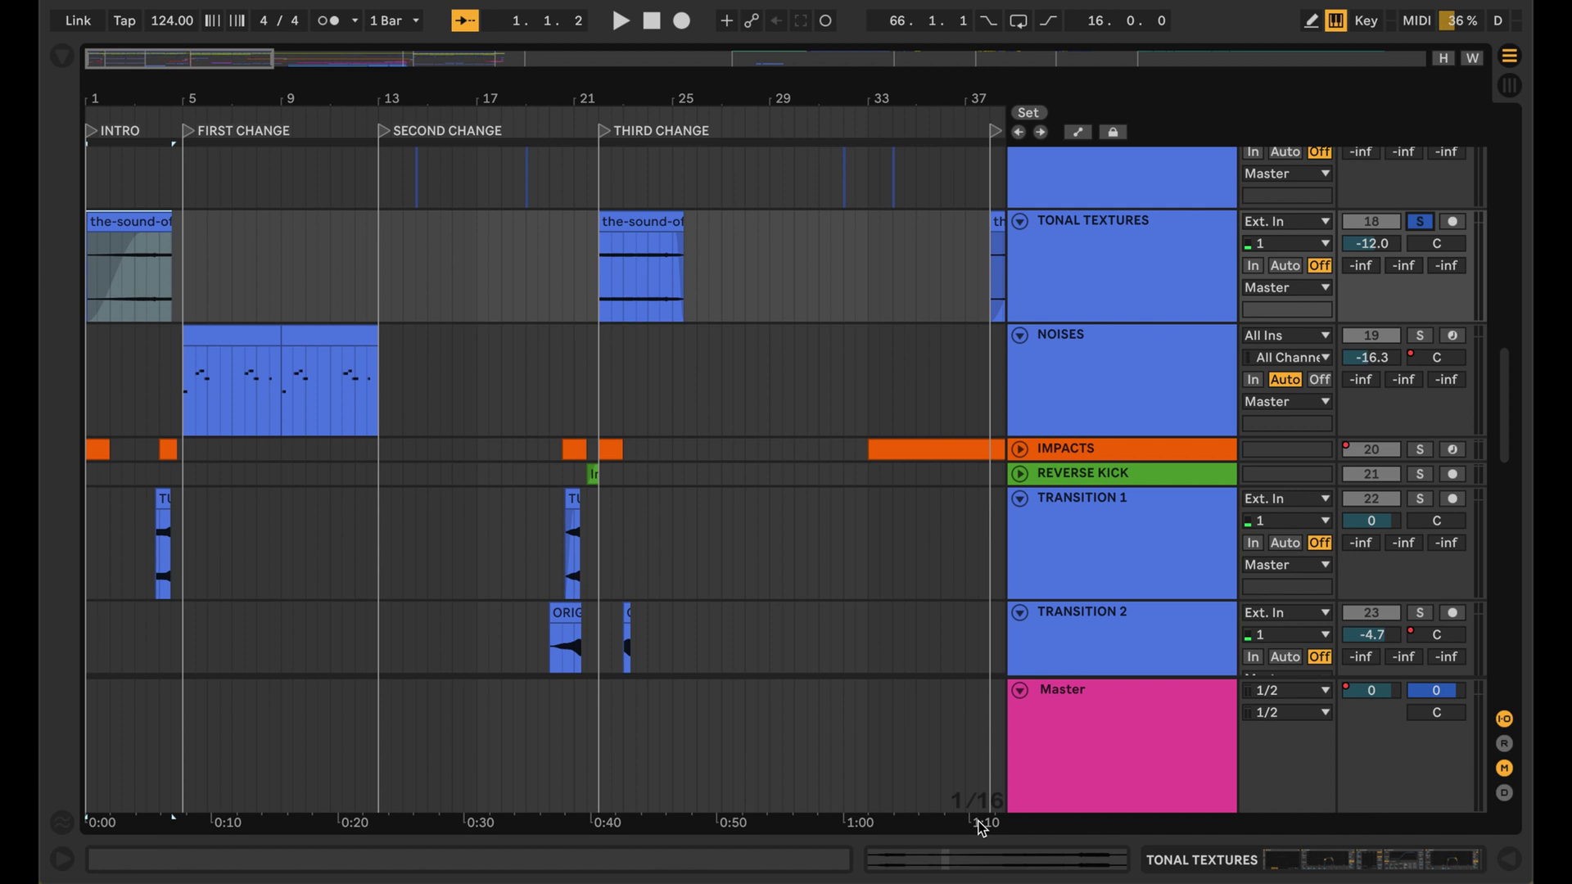
# Play the soloed TONAL TEXTURES clip in the INTRO and open it to inspect the sample transposition
pyautogui.press('space')
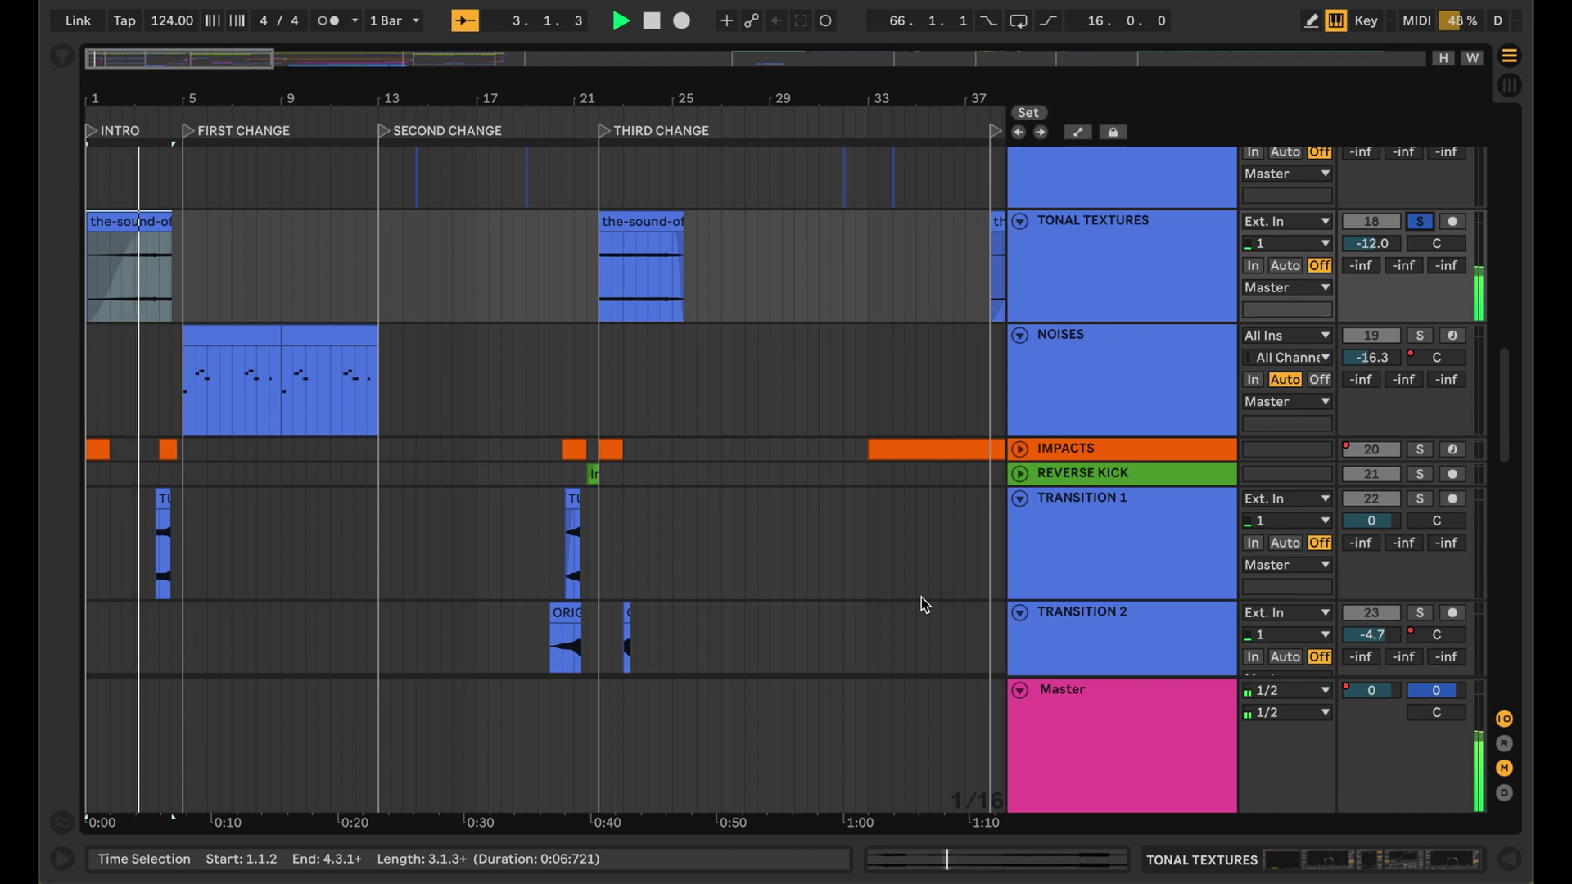
pyautogui.press('space')
pyautogui.doubleClick(143, 217)
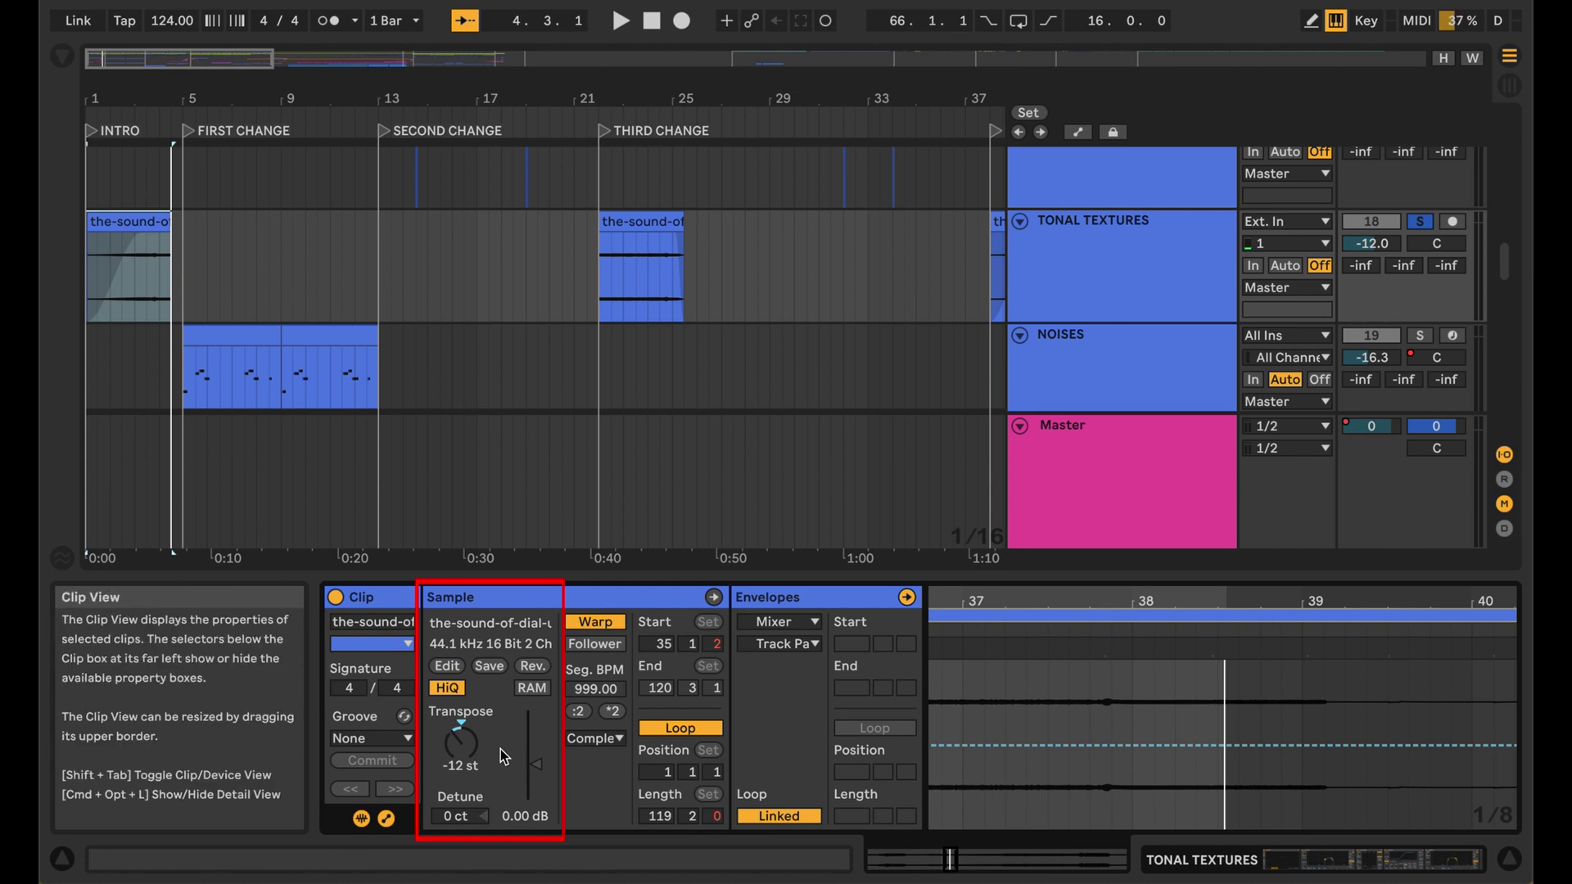
# Audition the tuned samples under TONAL & TUNED, selecting the TS_F0 clip and soloing OG SAMPLE for playback
pyautogui.scroll(-3, 637, 335)
pyautogui.click(213, 241)
pyautogui.press('space')
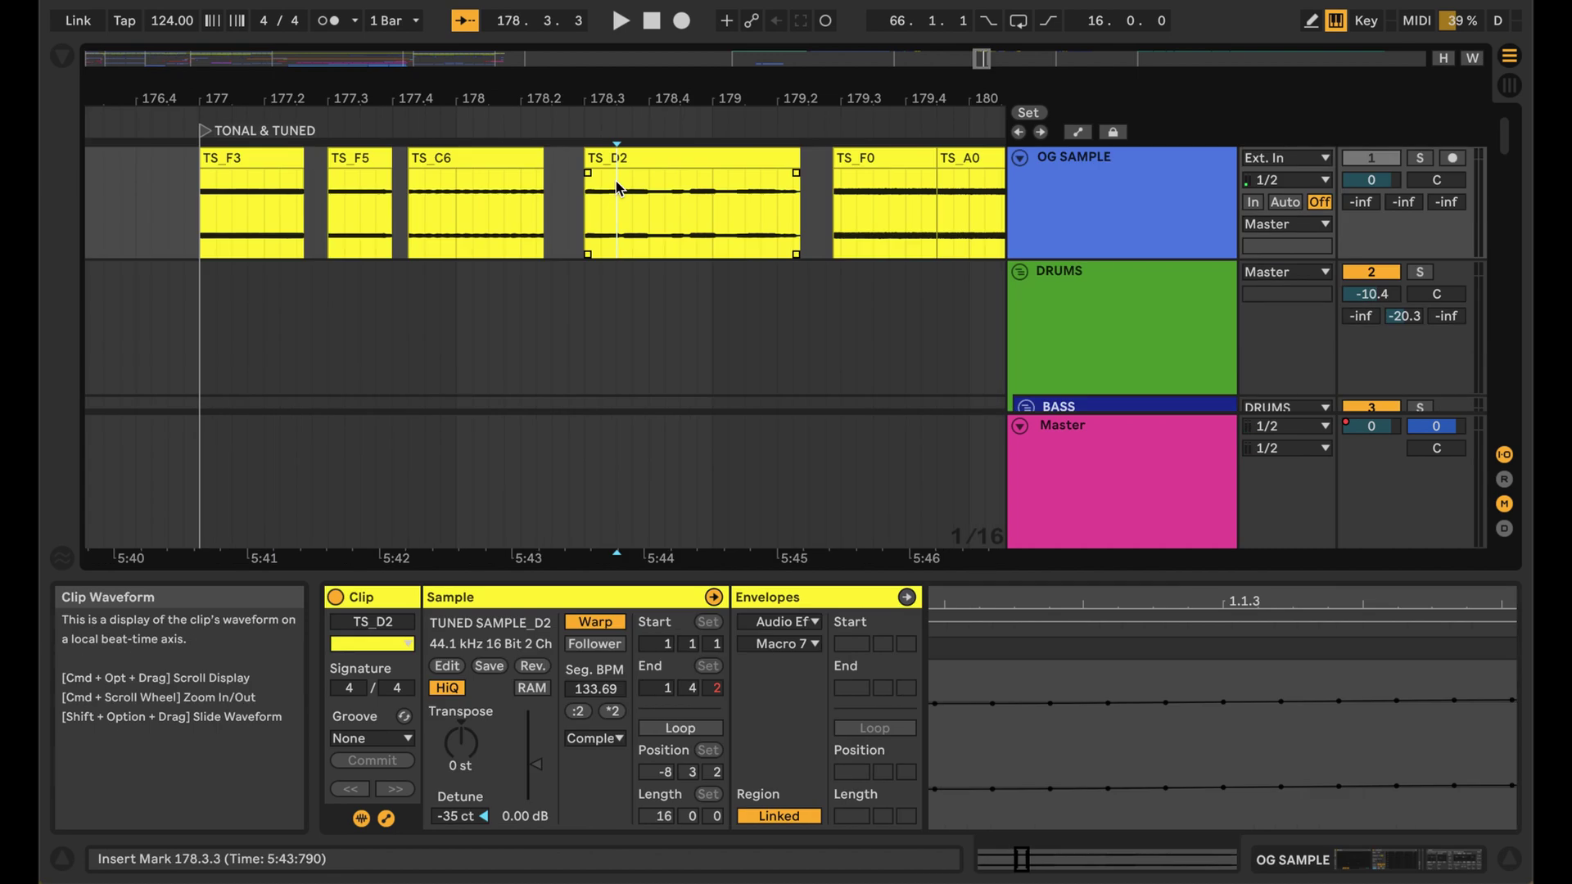
pyautogui.hscroll(3, 617, 186)
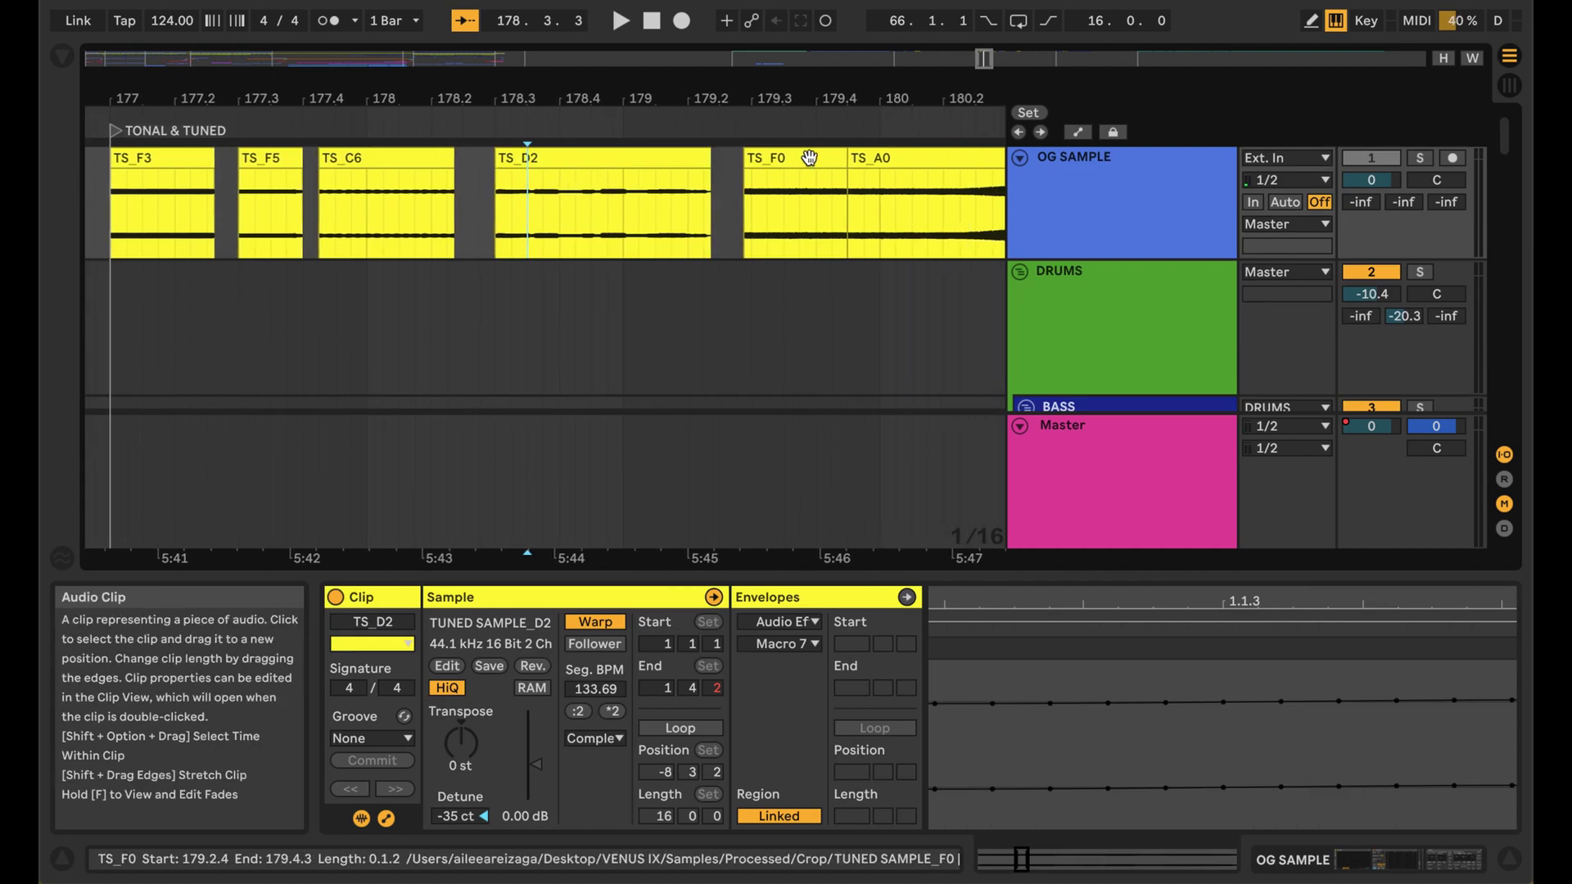
pyautogui.click(809, 157)
pyautogui.click(1421, 158)
pyautogui.press('space')
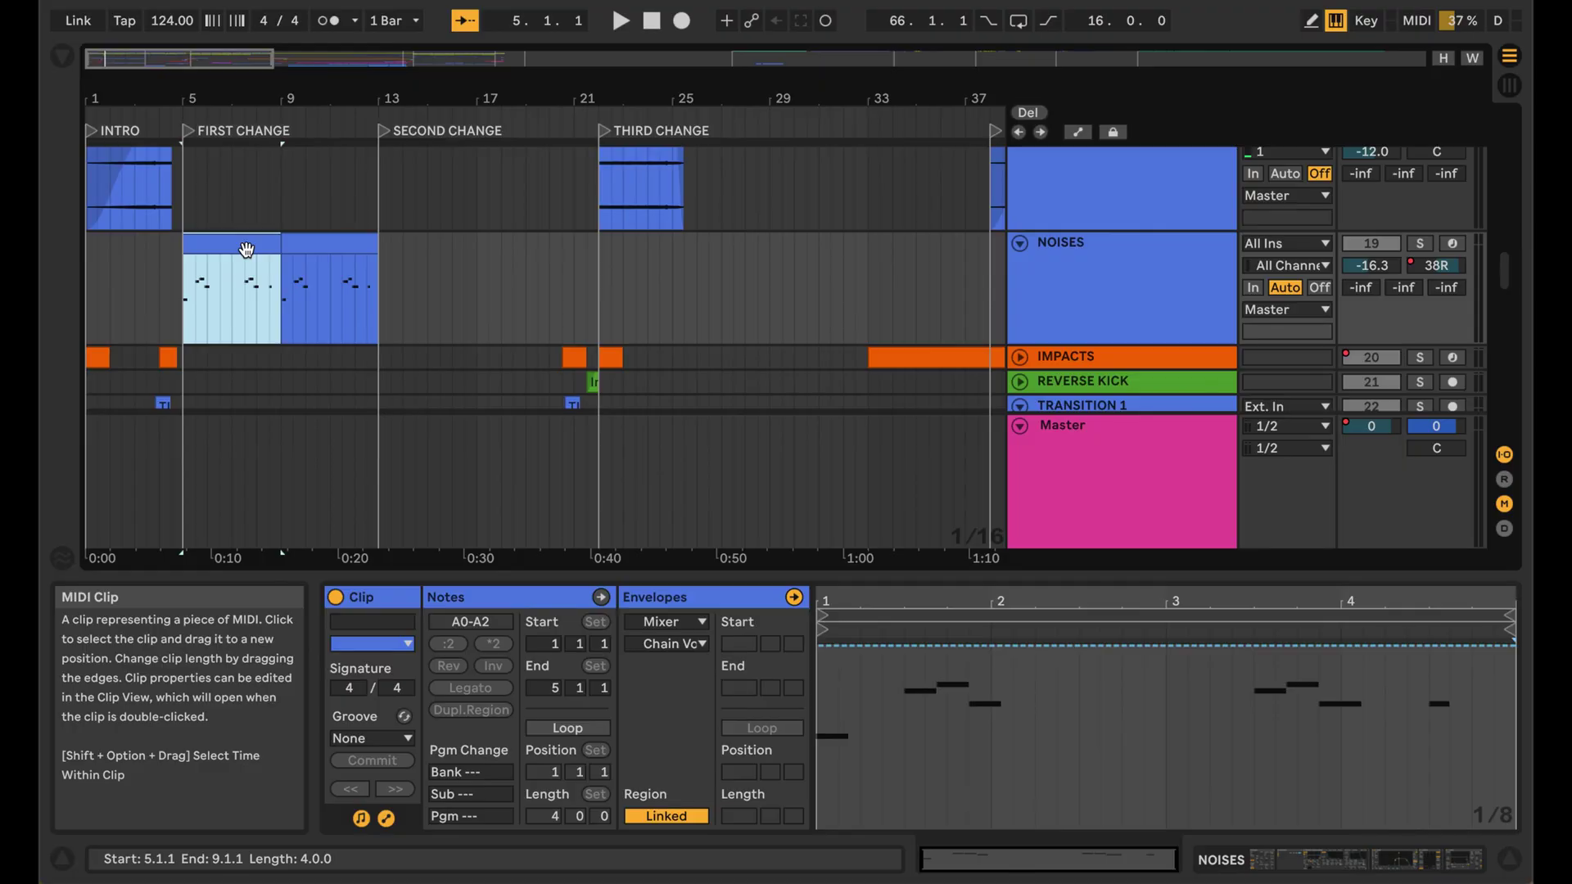
# Show the device chain of the NOISES track and select its Arpeggiator to review the settings
pyautogui.hotkey('shift', 'Tab')
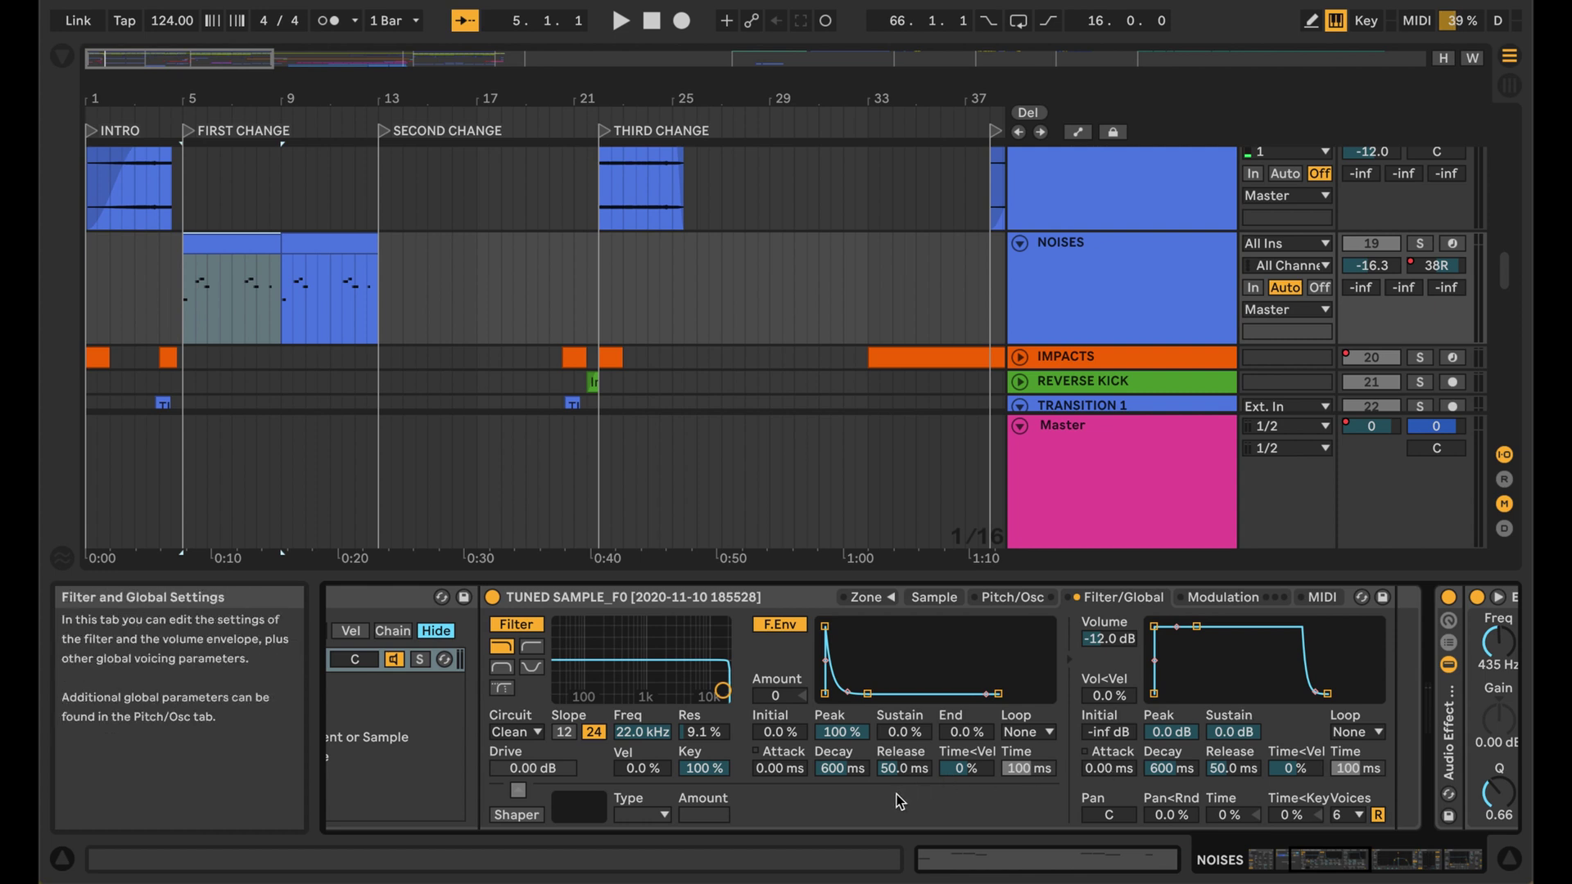
pyautogui.hscroll(-5, 768, 748)
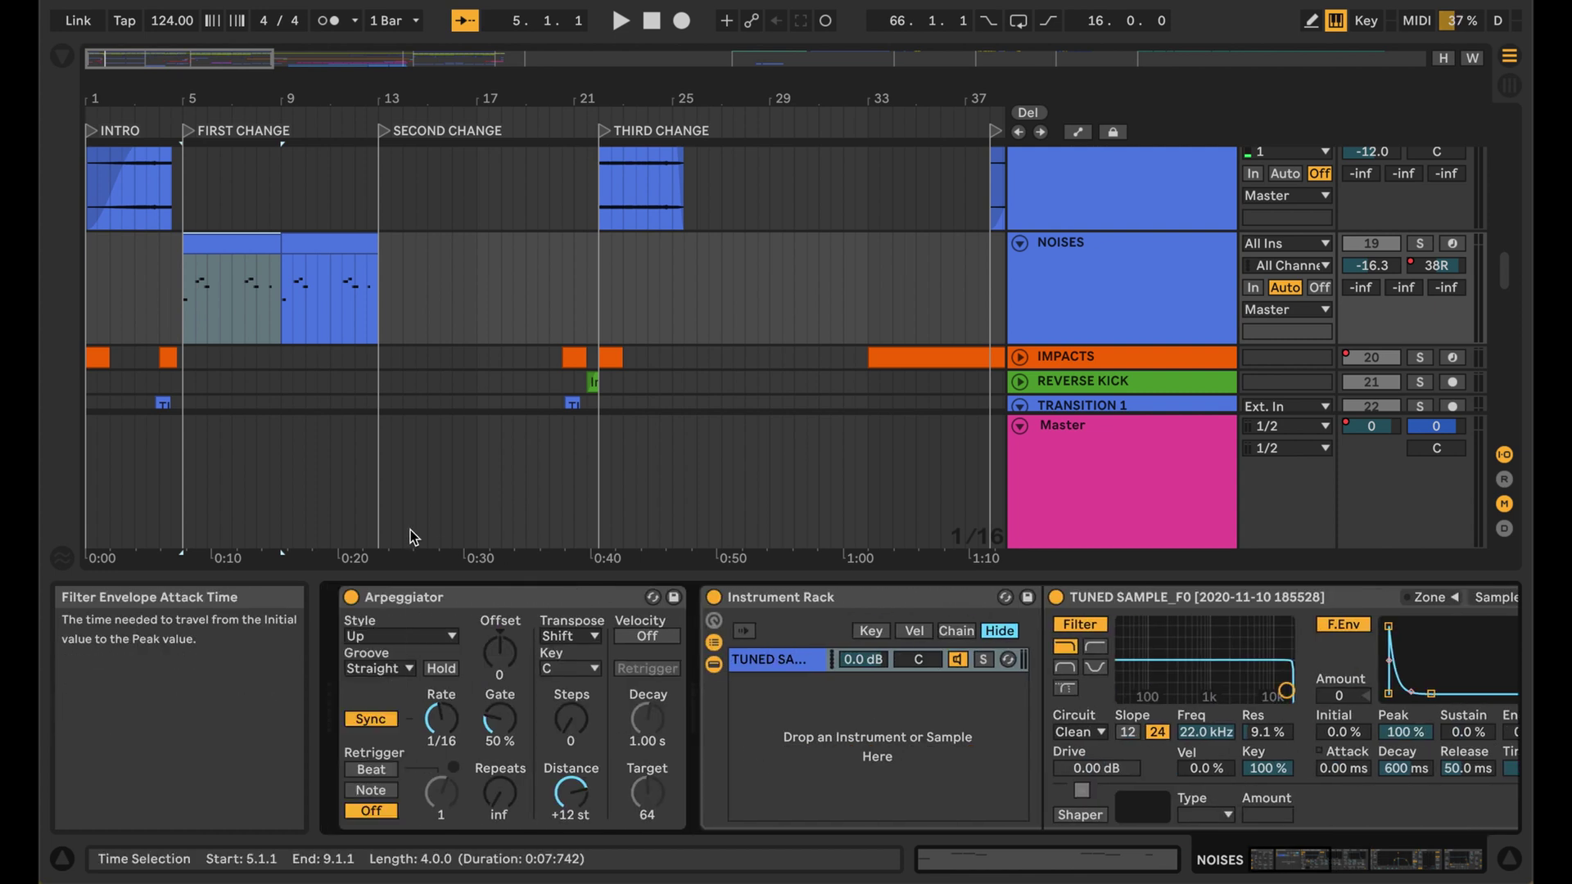
pyautogui.click(471, 601)
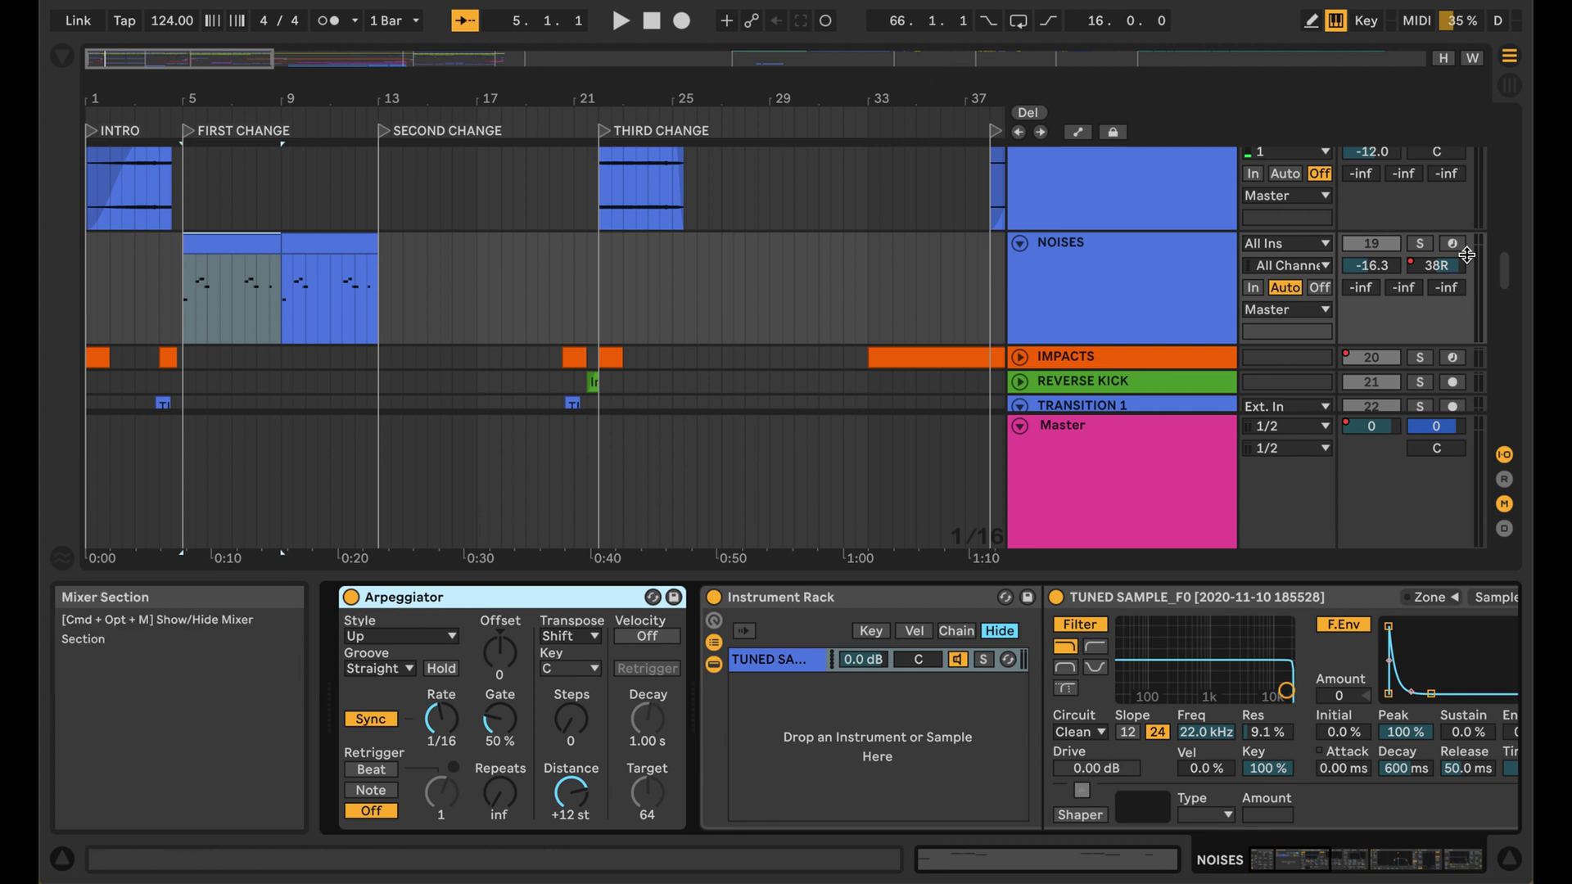
# Solo the NOISES track and play its first clip from FIRST CHANGE
pyautogui.click(1424, 245)
pyautogui.click(1423, 244)
pyautogui.press('space')
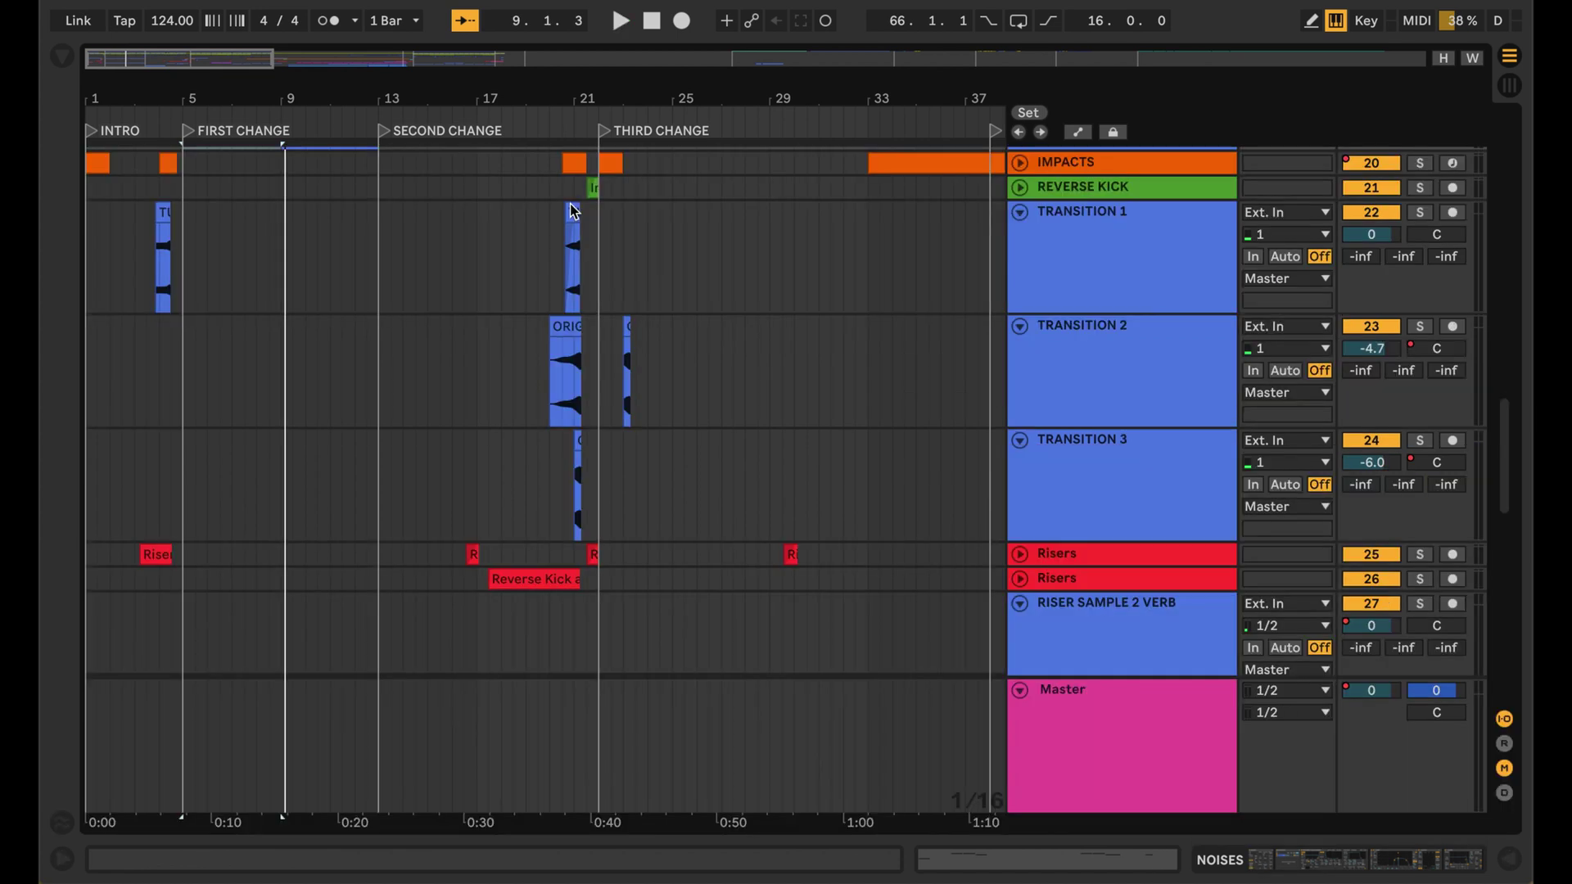
# Select the TRANSITION 1 clip before THIRD CHANGE and open it to inspect the sample transposition
pyautogui.click(571, 207)
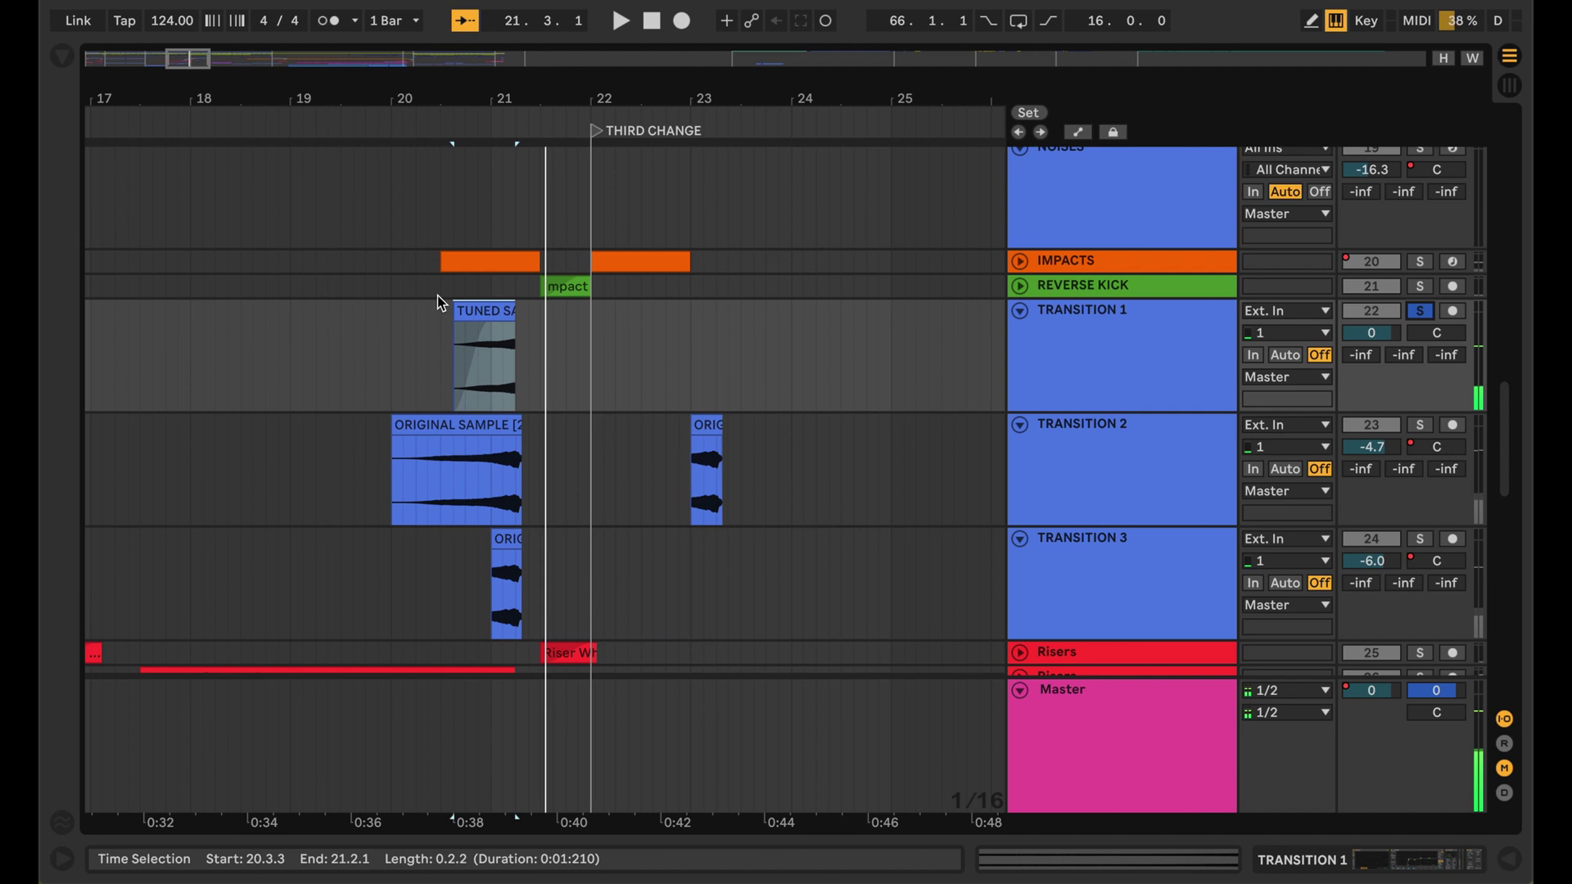
pyautogui.doubleClick(484, 310)
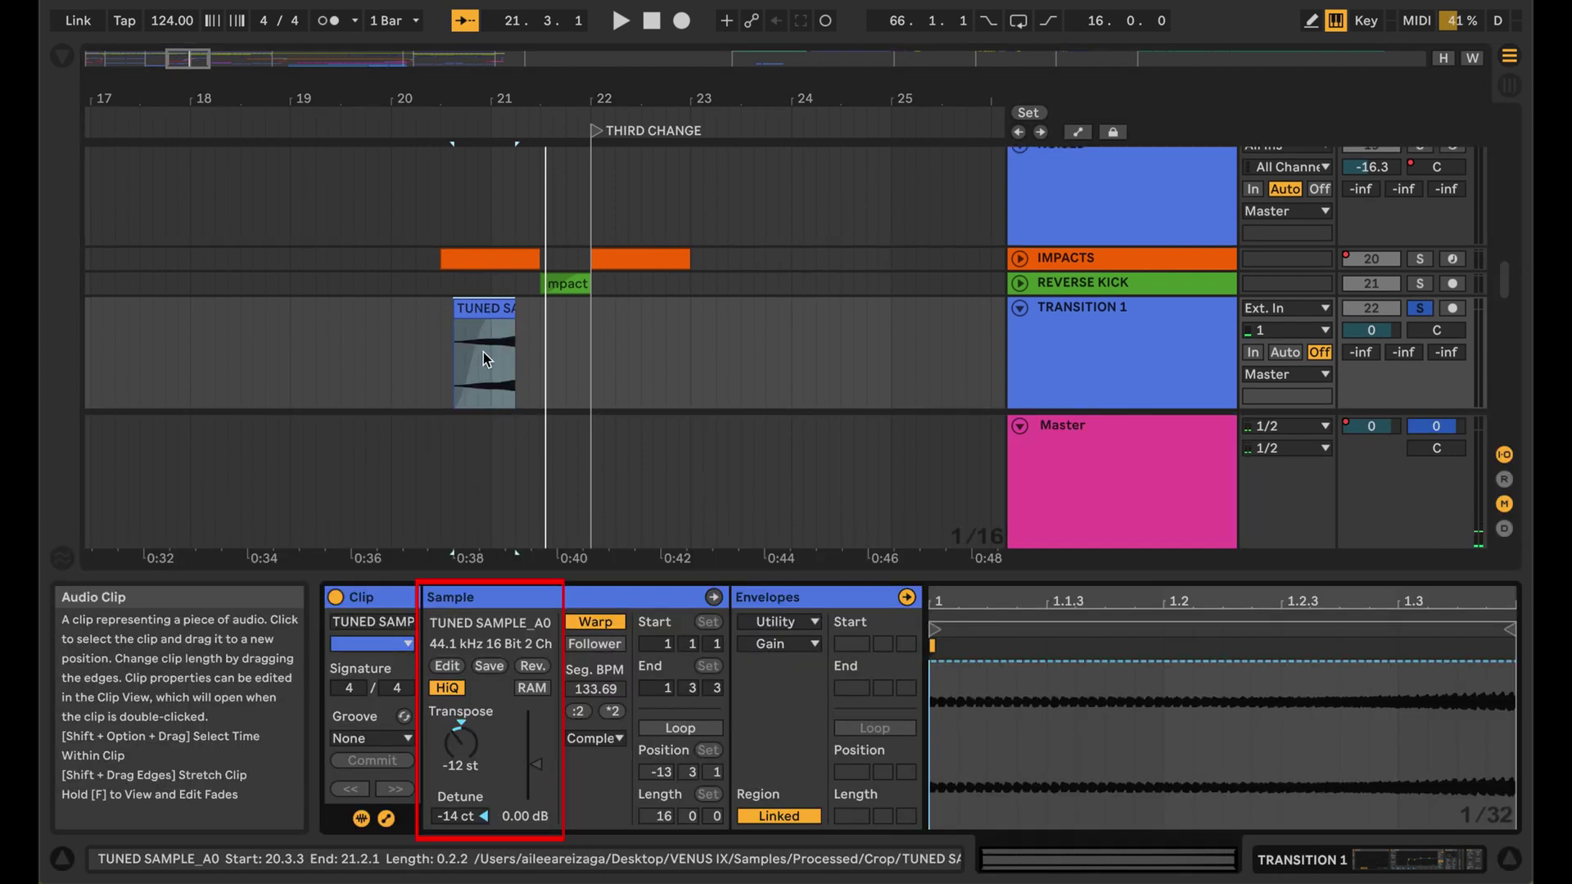
pyautogui.click(472, 308)
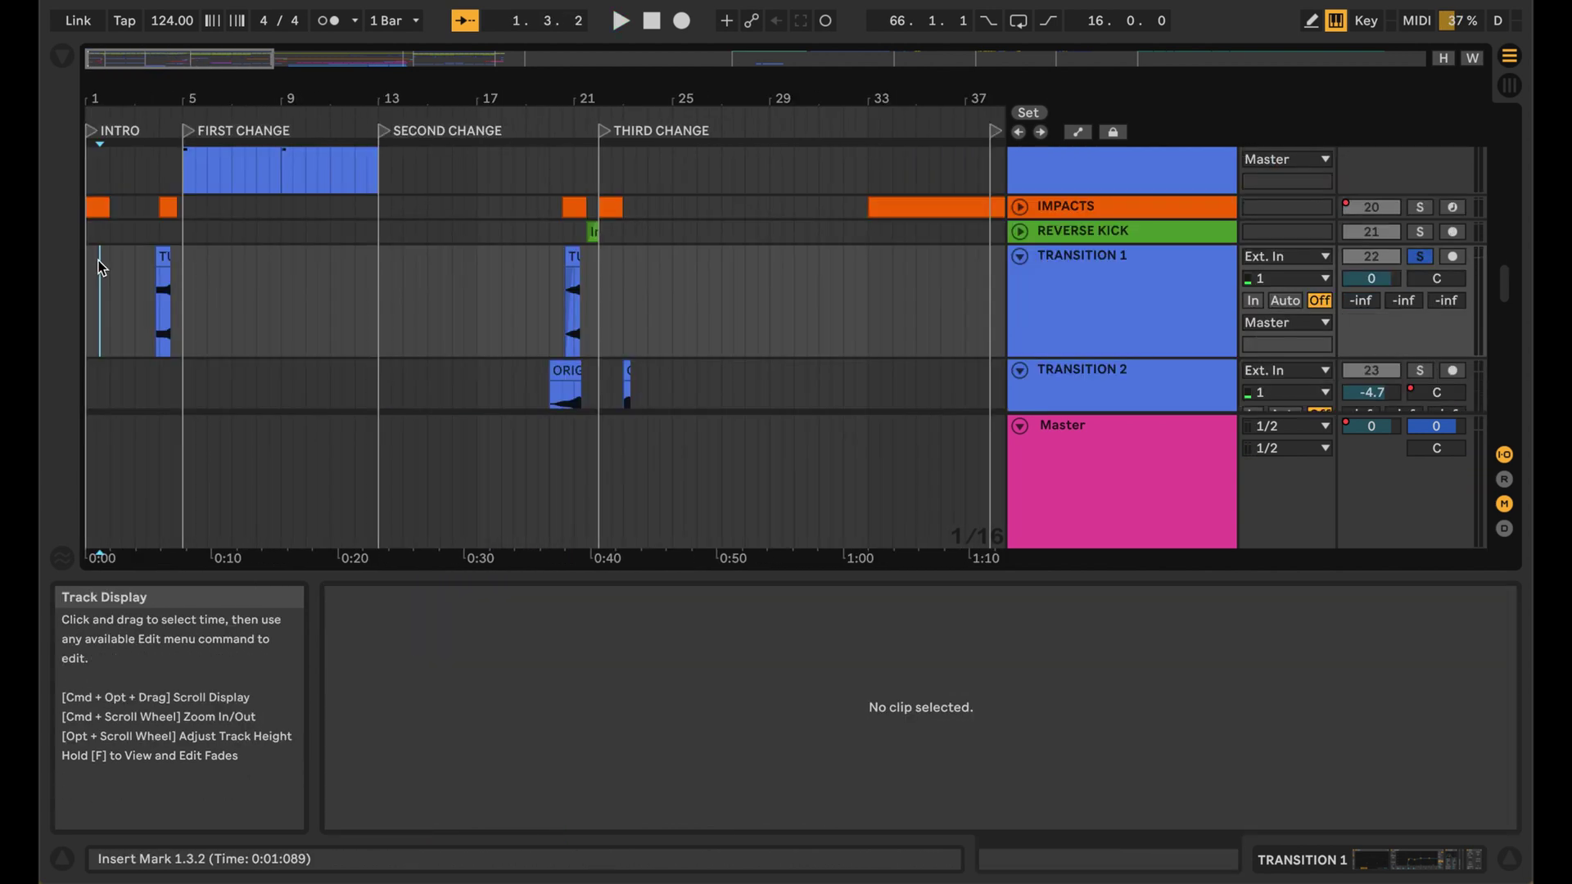
# Inspect the other TRANSITION 1 clips at the end of the INTRO, just before the DROP and in the OUTRO
pyautogui.click(159, 255)
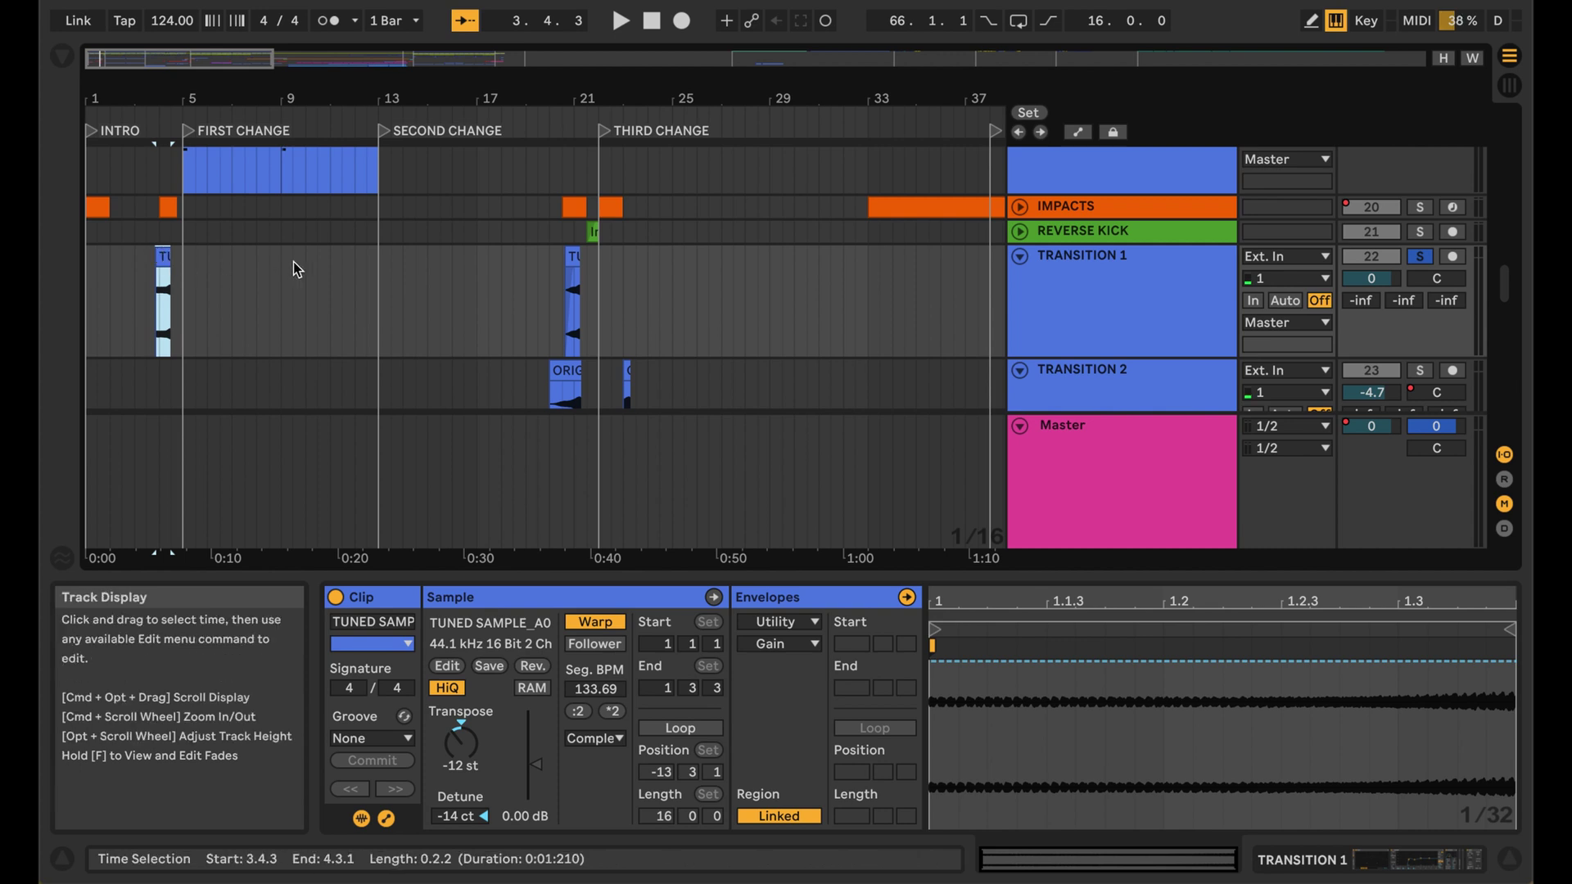
pyautogui.hscroll(15, 453, 298)
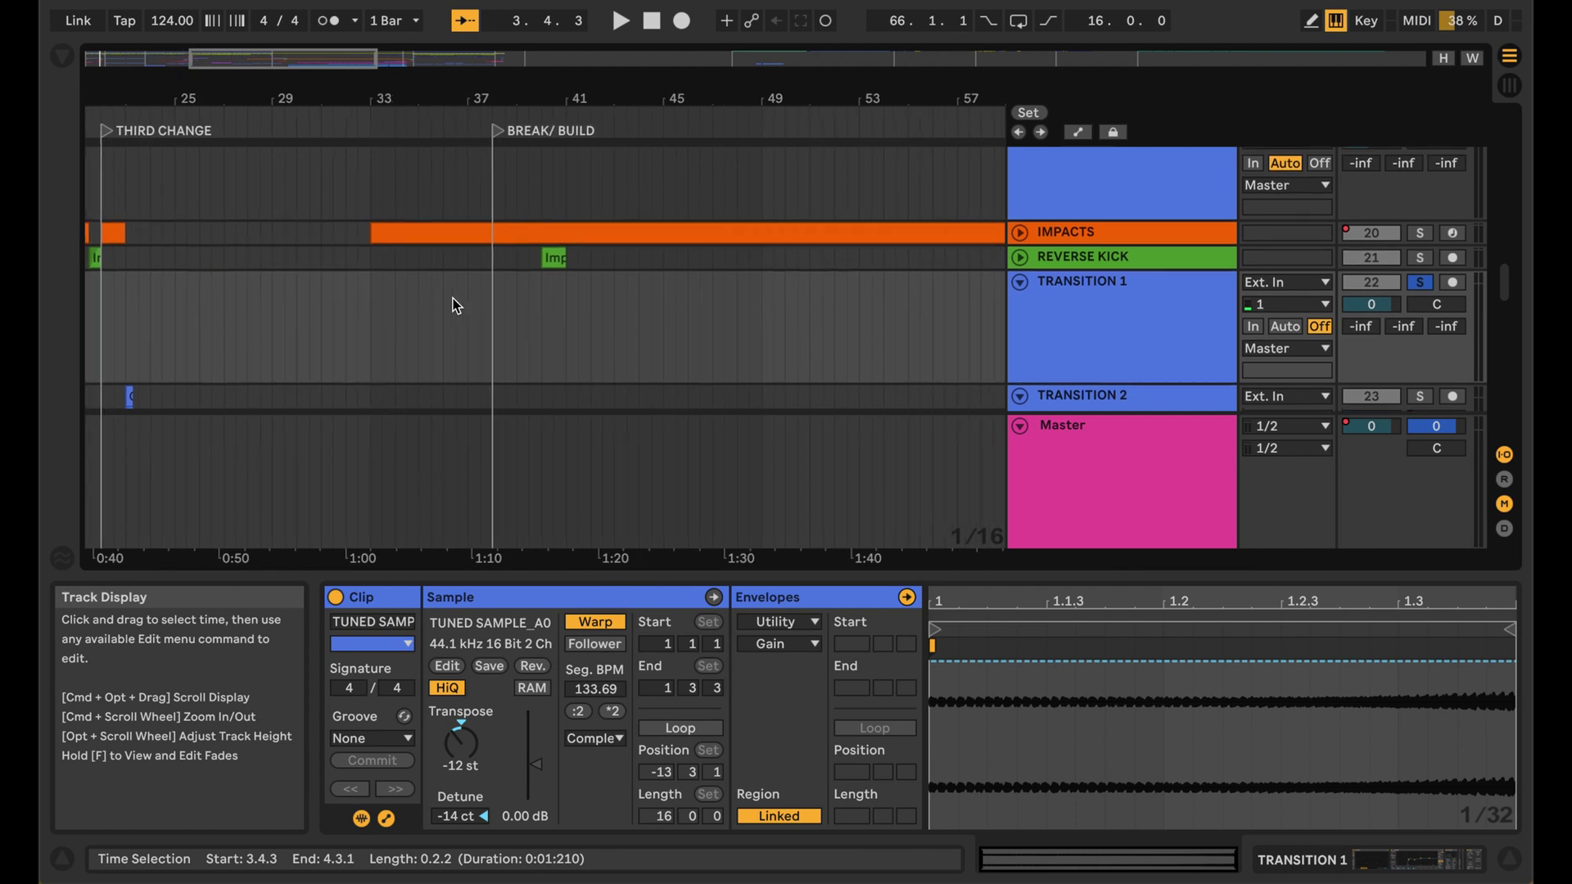
pyautogui.hscroll(5, 453, 298)
pyautogui.scroll(-1, 453, 298)
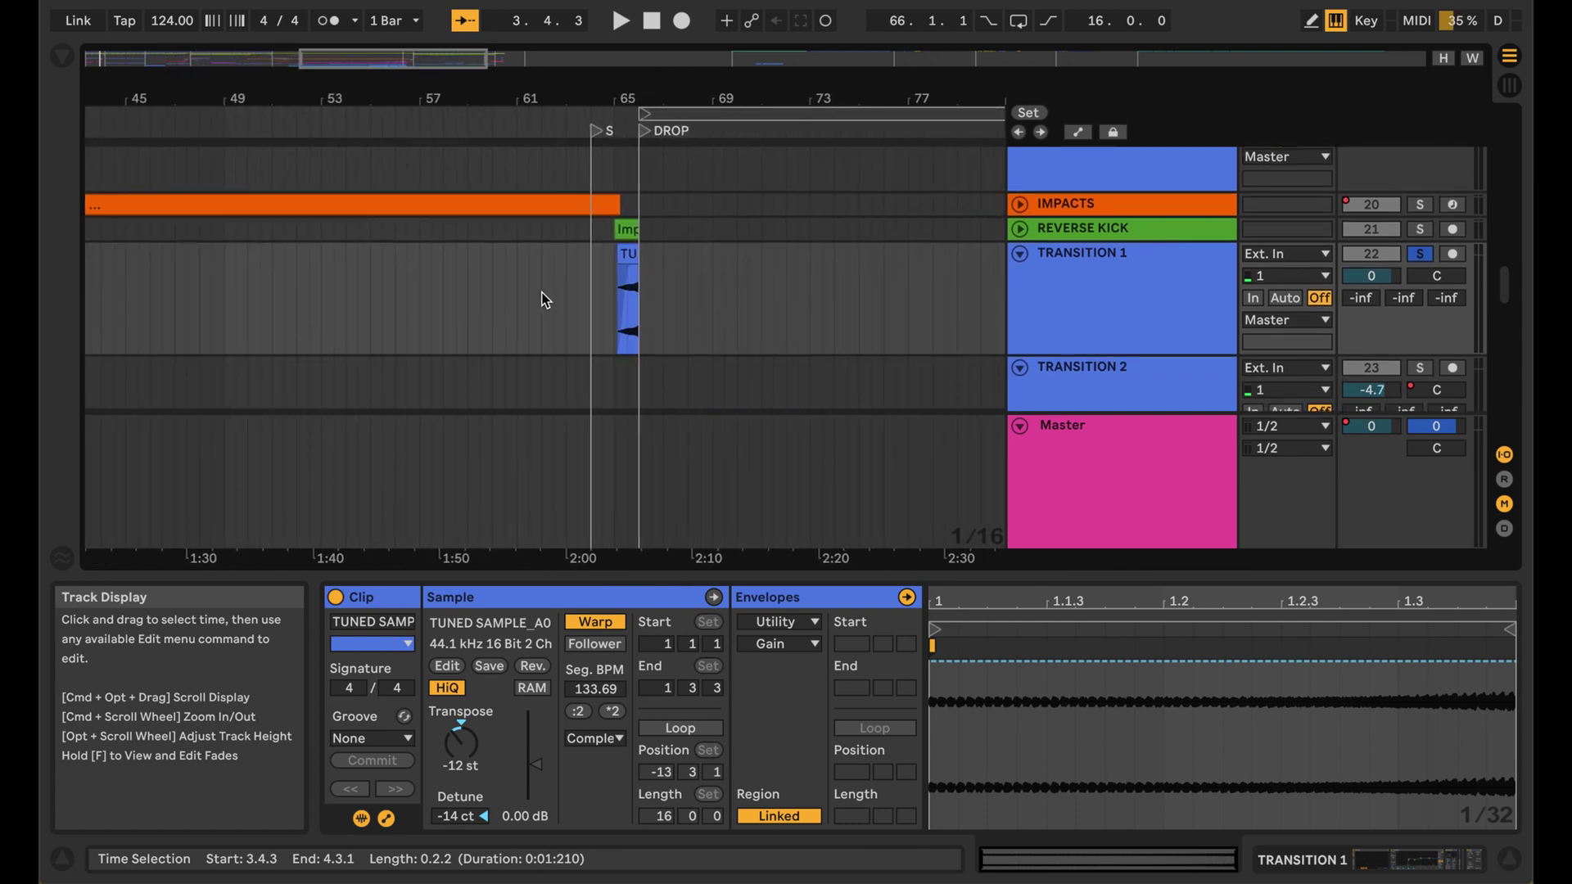
pyautogui.click(627, 253)
pyautogui.hscroll(10, 744, 280)
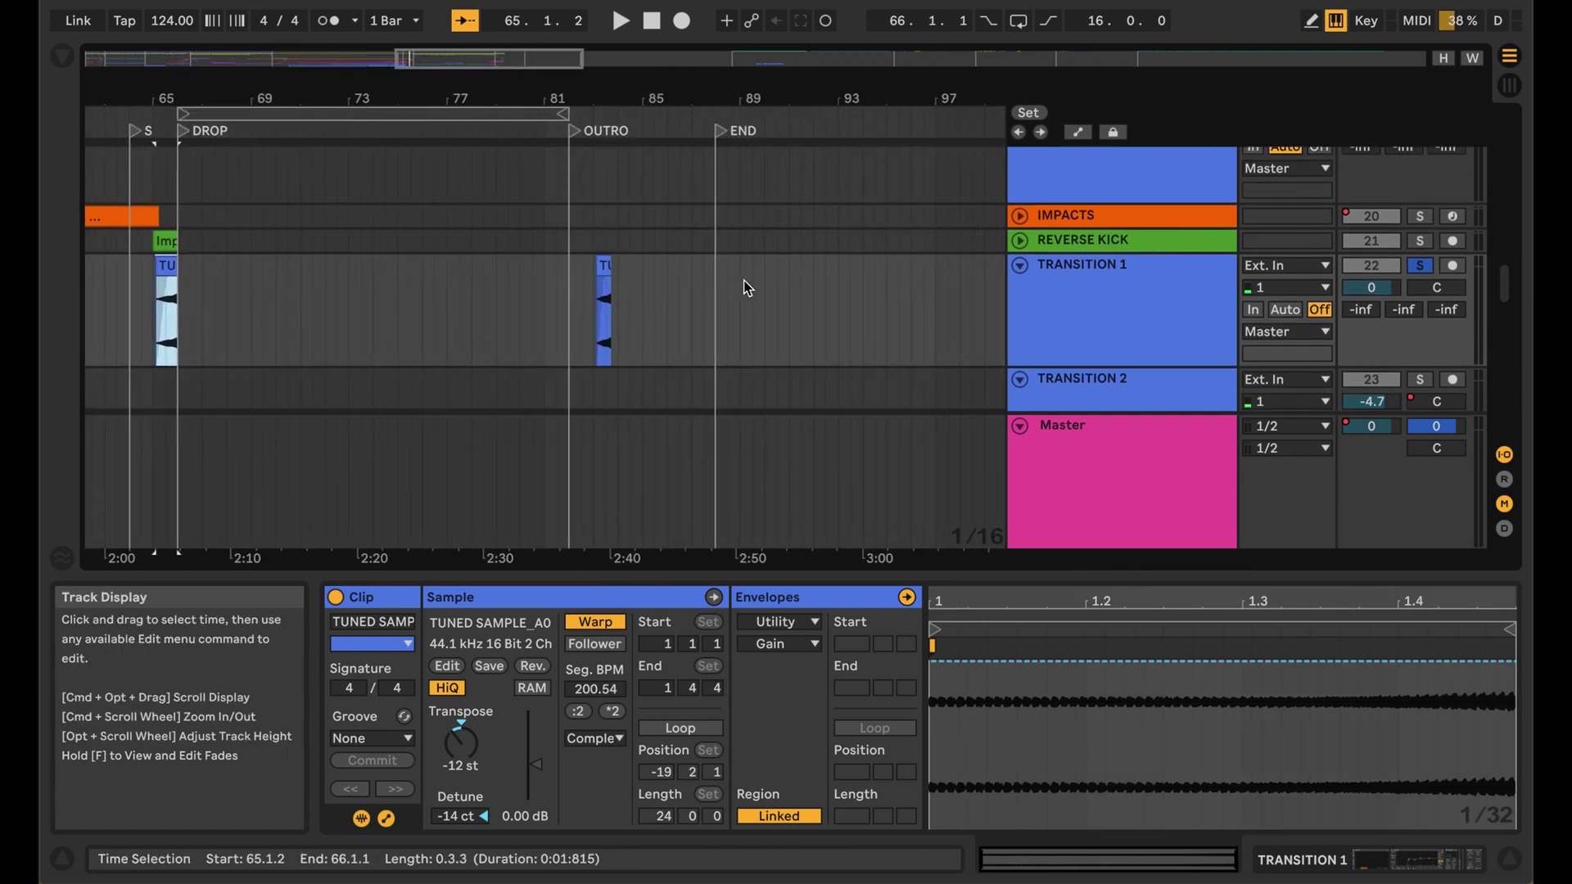
pyautogui.click(605, 264)
# Select the TRANSITION 2 clip before THIRD CHANGE, solo that track and play the clip
pyautogui.hscroll(-20, 488, 287)
pyautogui.scroll(-2, 488, 288)
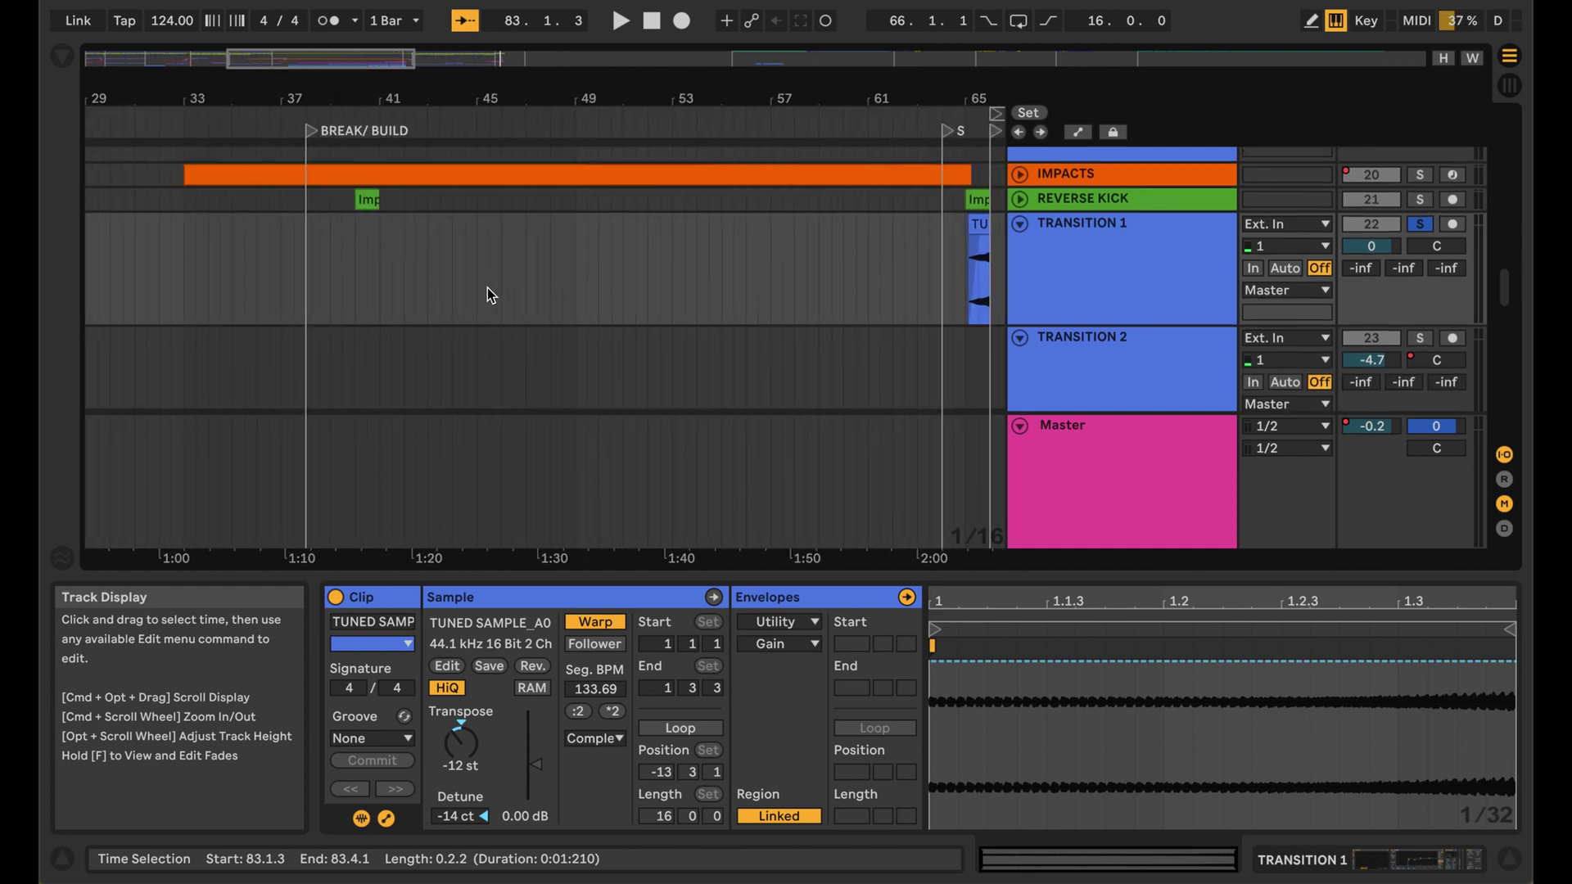
pyautogui.hscroll(-8, 488, 287)
pyautogui.scroll(-1, 488, 288)
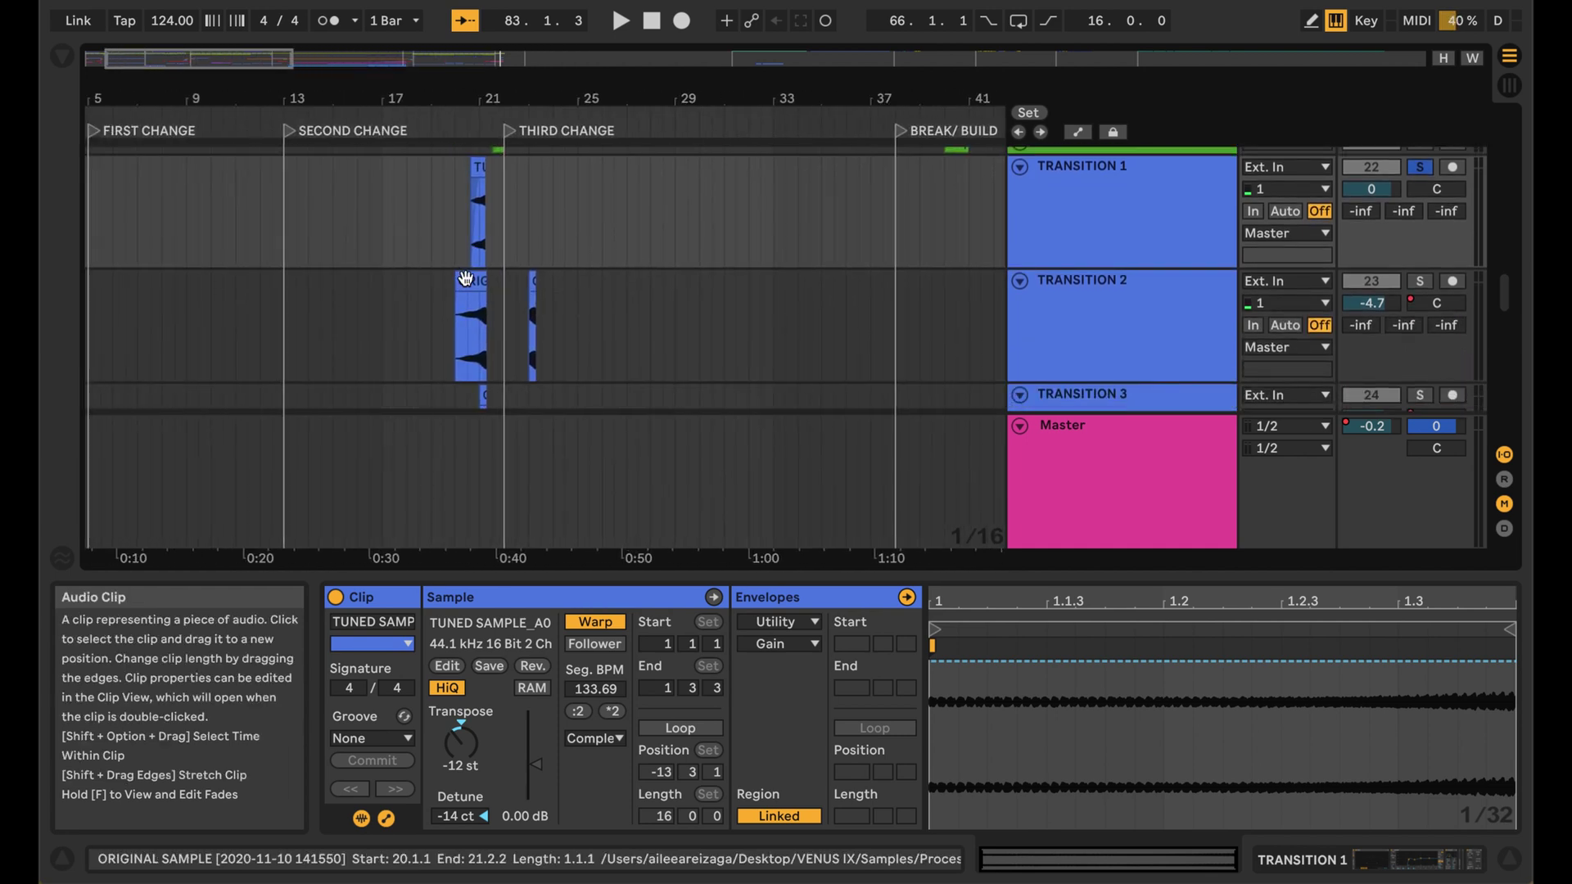
pyautogui.click(474, 280)
pyautogui.click(1423, 283)
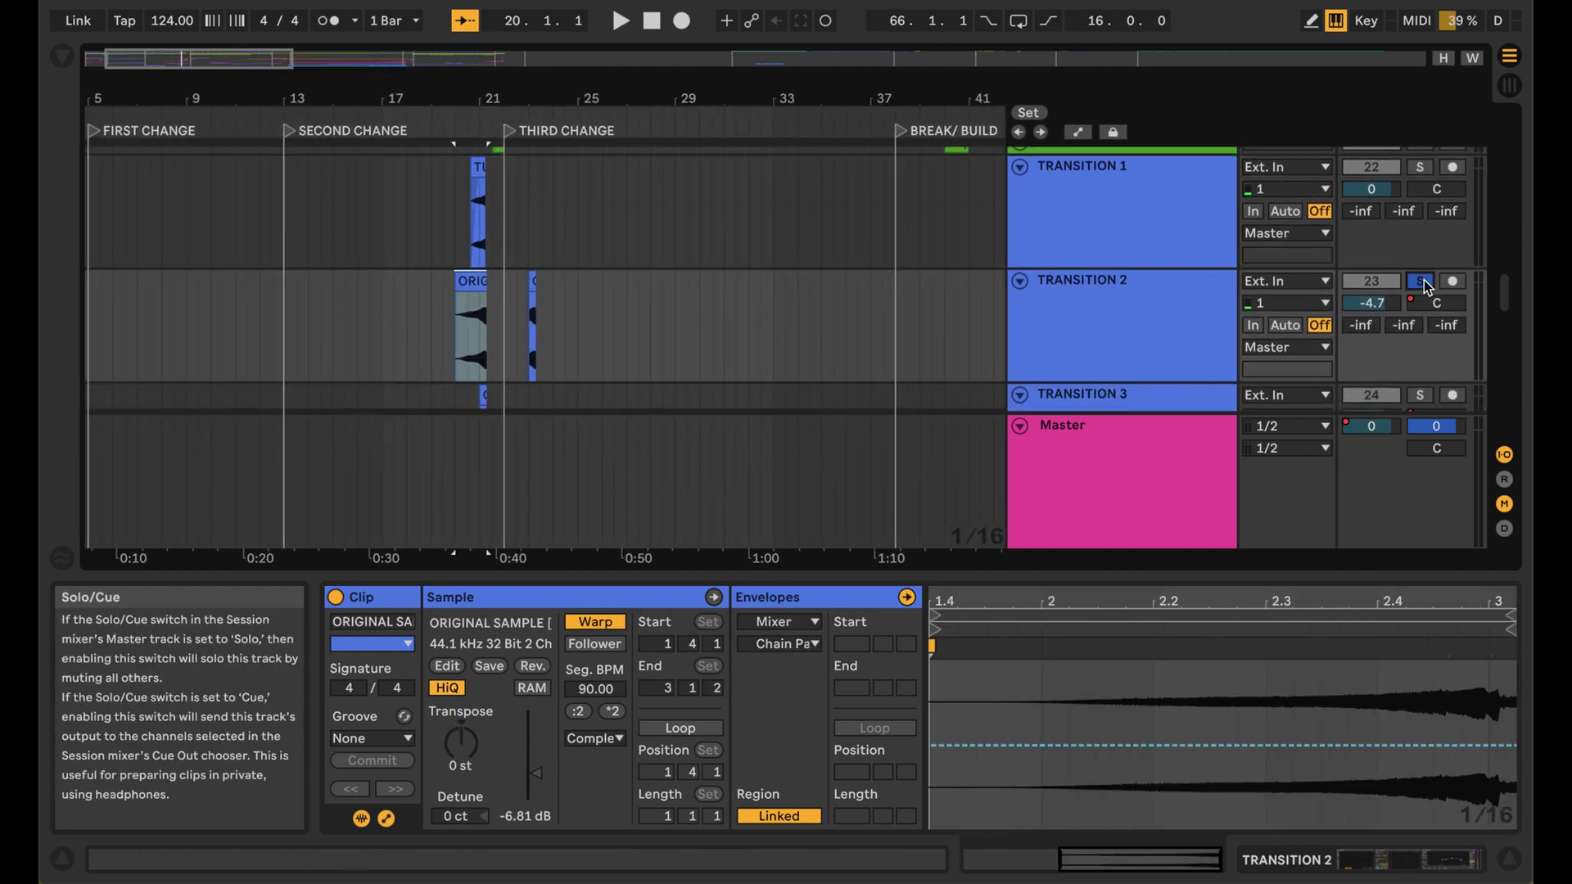
pyautogui.press('space')
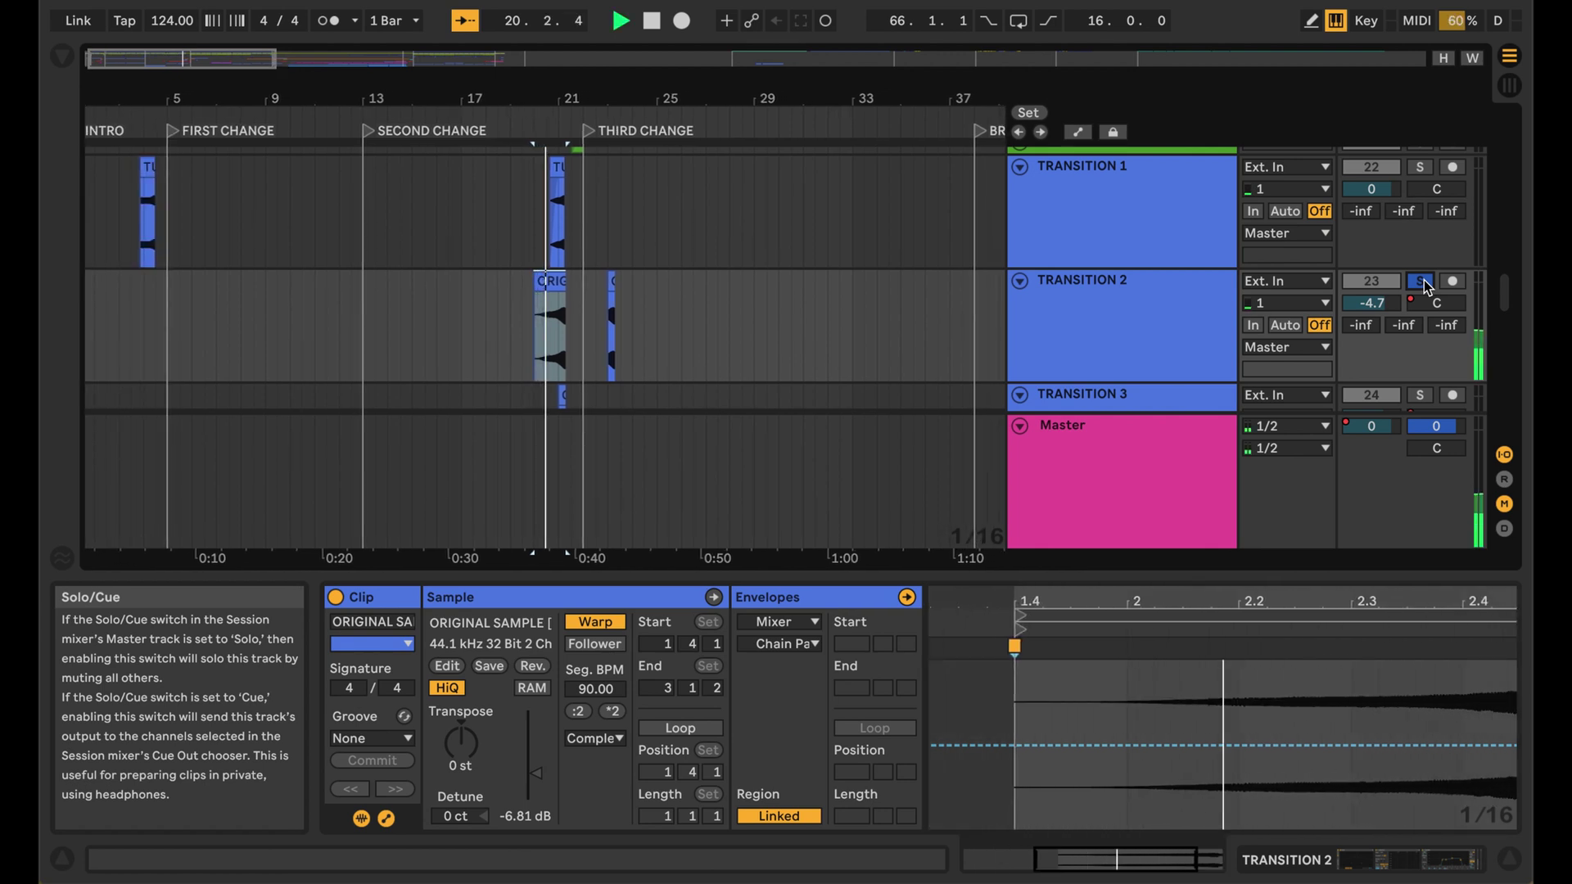
pyautogui.press('space')
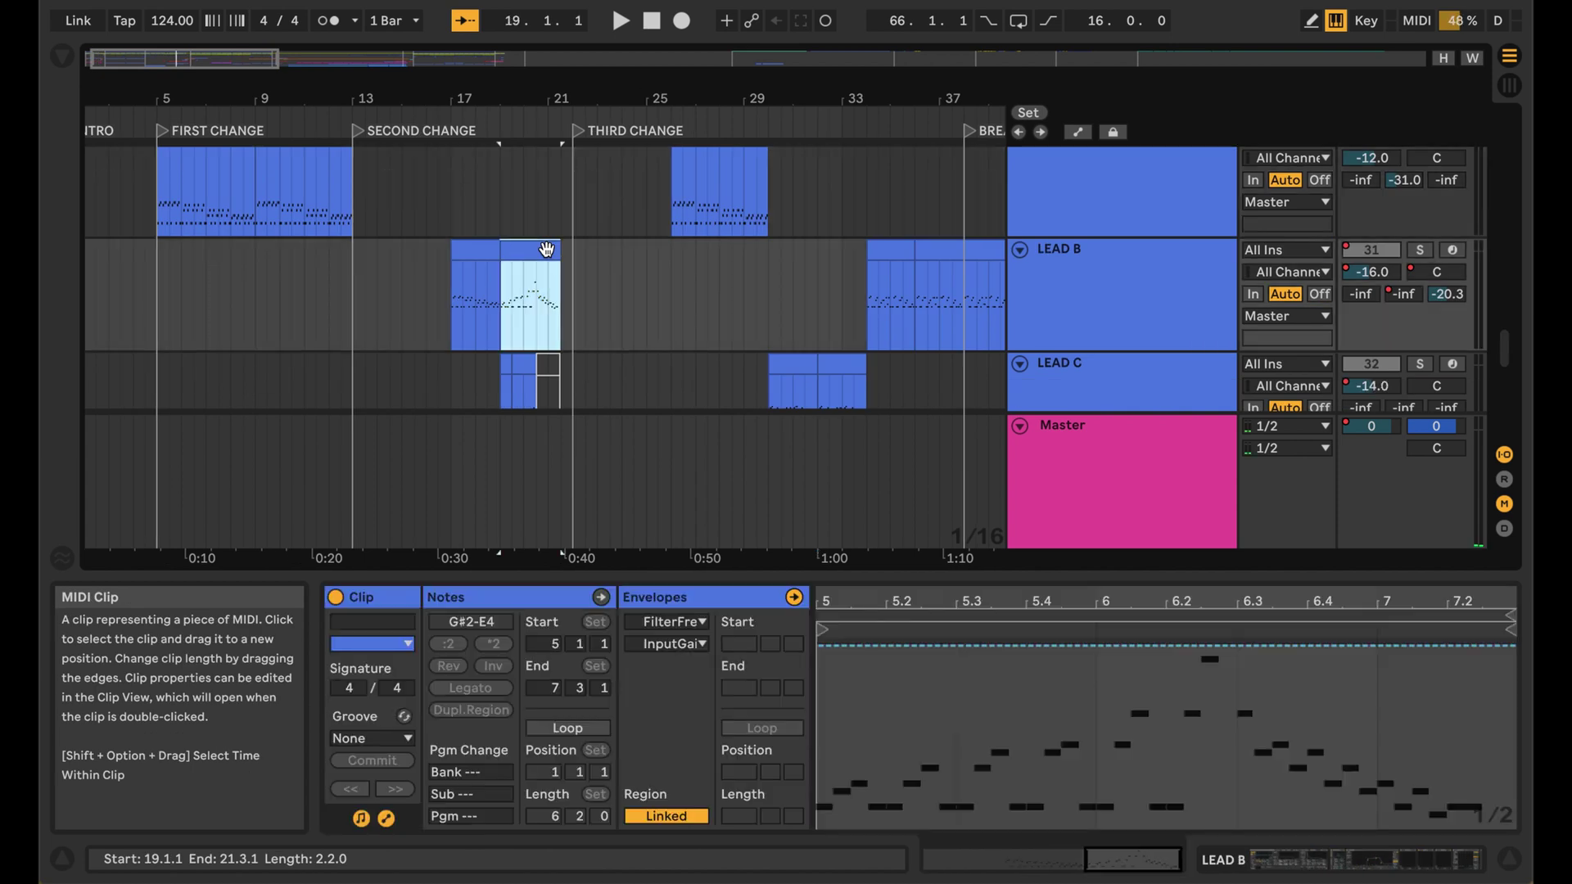
# Show the Pitch Bend envelope of the LEAD B clip before THIRD CHANGE, inspect its end closely, and play the soloed track
pyautogui.click(647, 621)
pyautogui.click(661, 641)
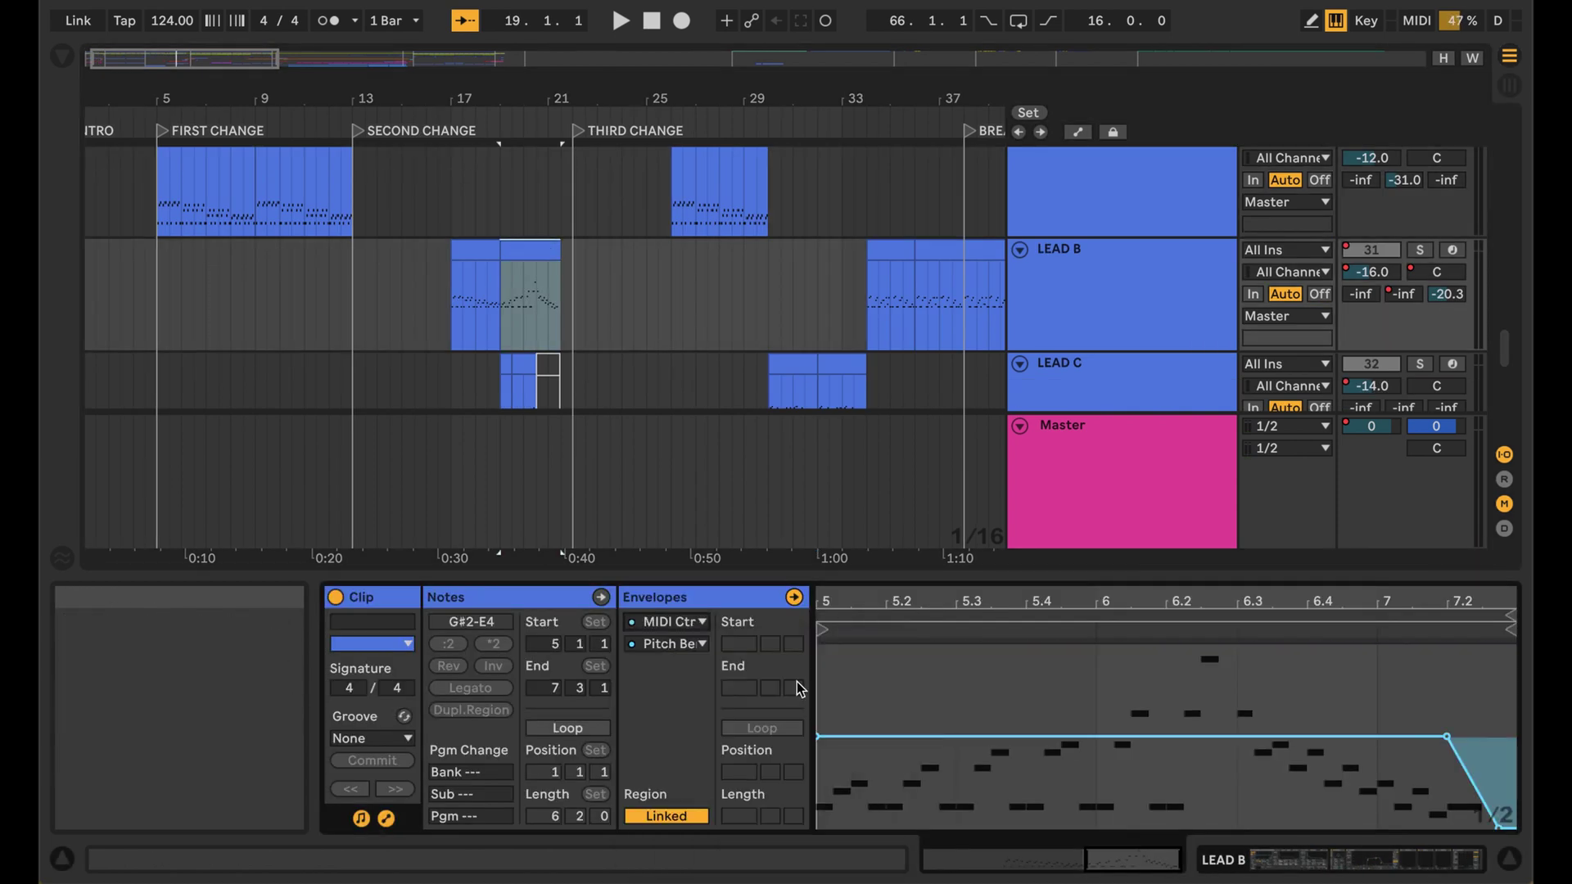
pyautogui.moveTo(1430, 604); pyautogui.dragTo(1157, 696)
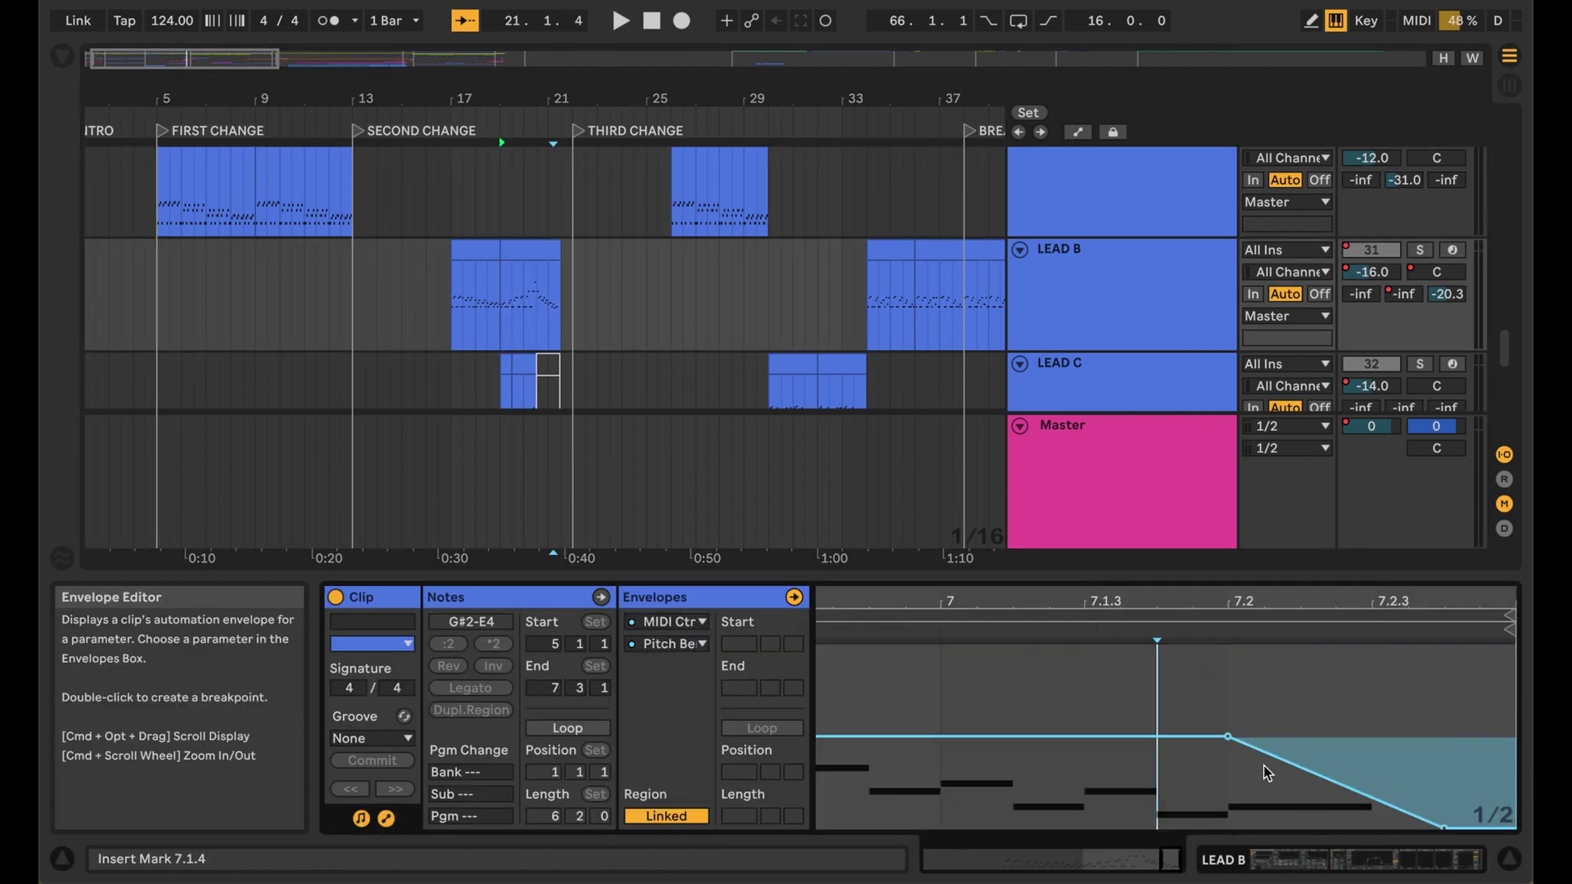
pyautogui.click(533, 322)
pyautogui.press('space')
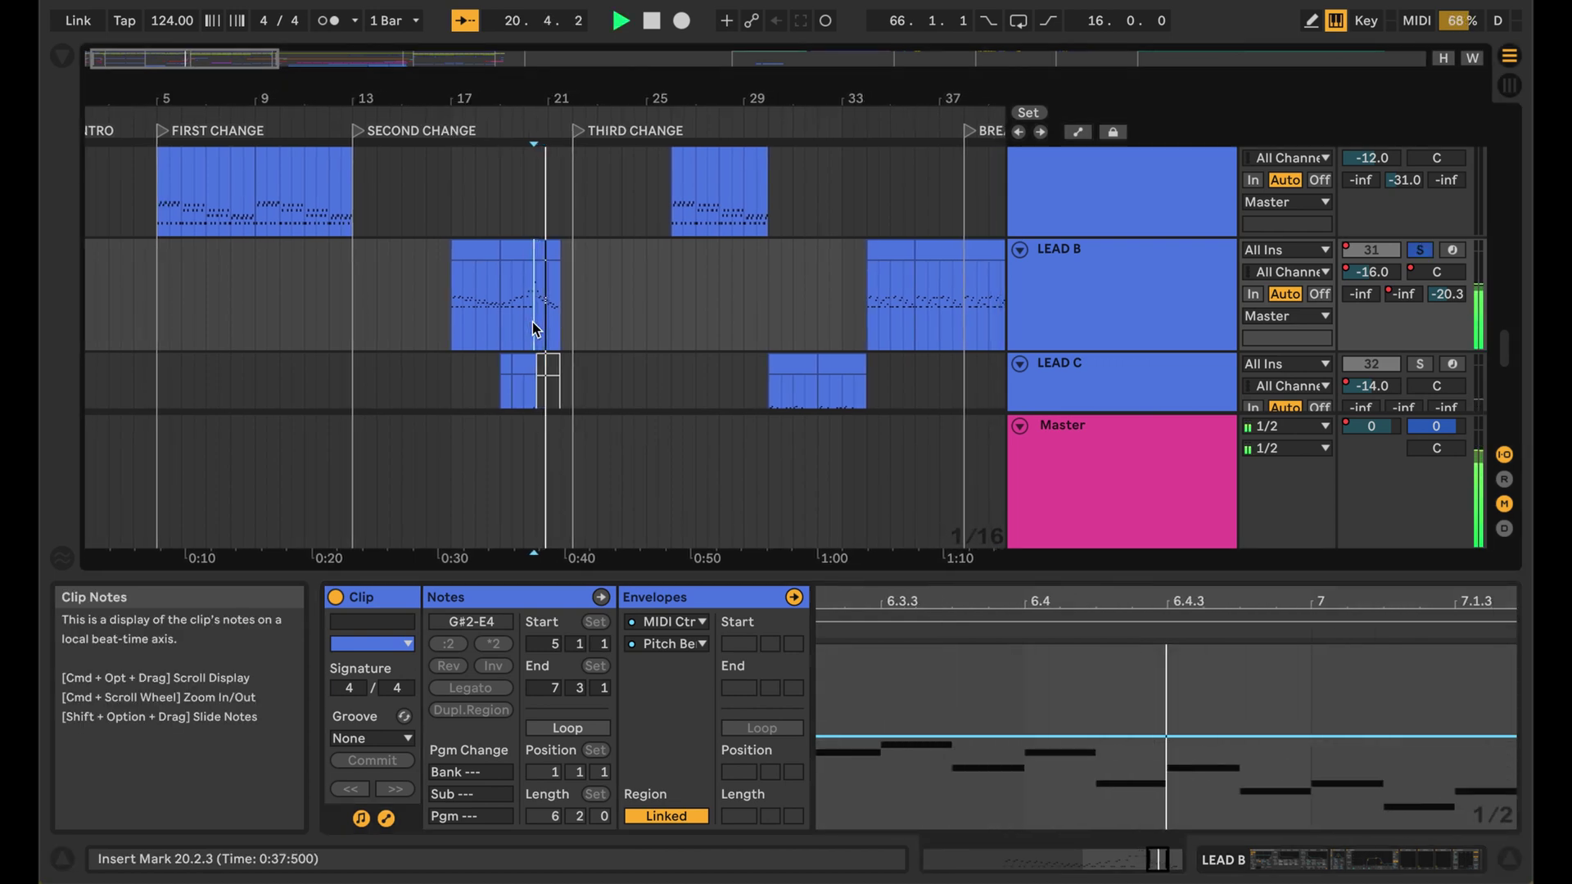
# Play the TRANSITION 2 clip before THIRD CHANGE with the full mix, without solo
pyautogui.scroll(-4, 508, 270)
pyautogui.click(498, 242)
pyautogui.press('space')
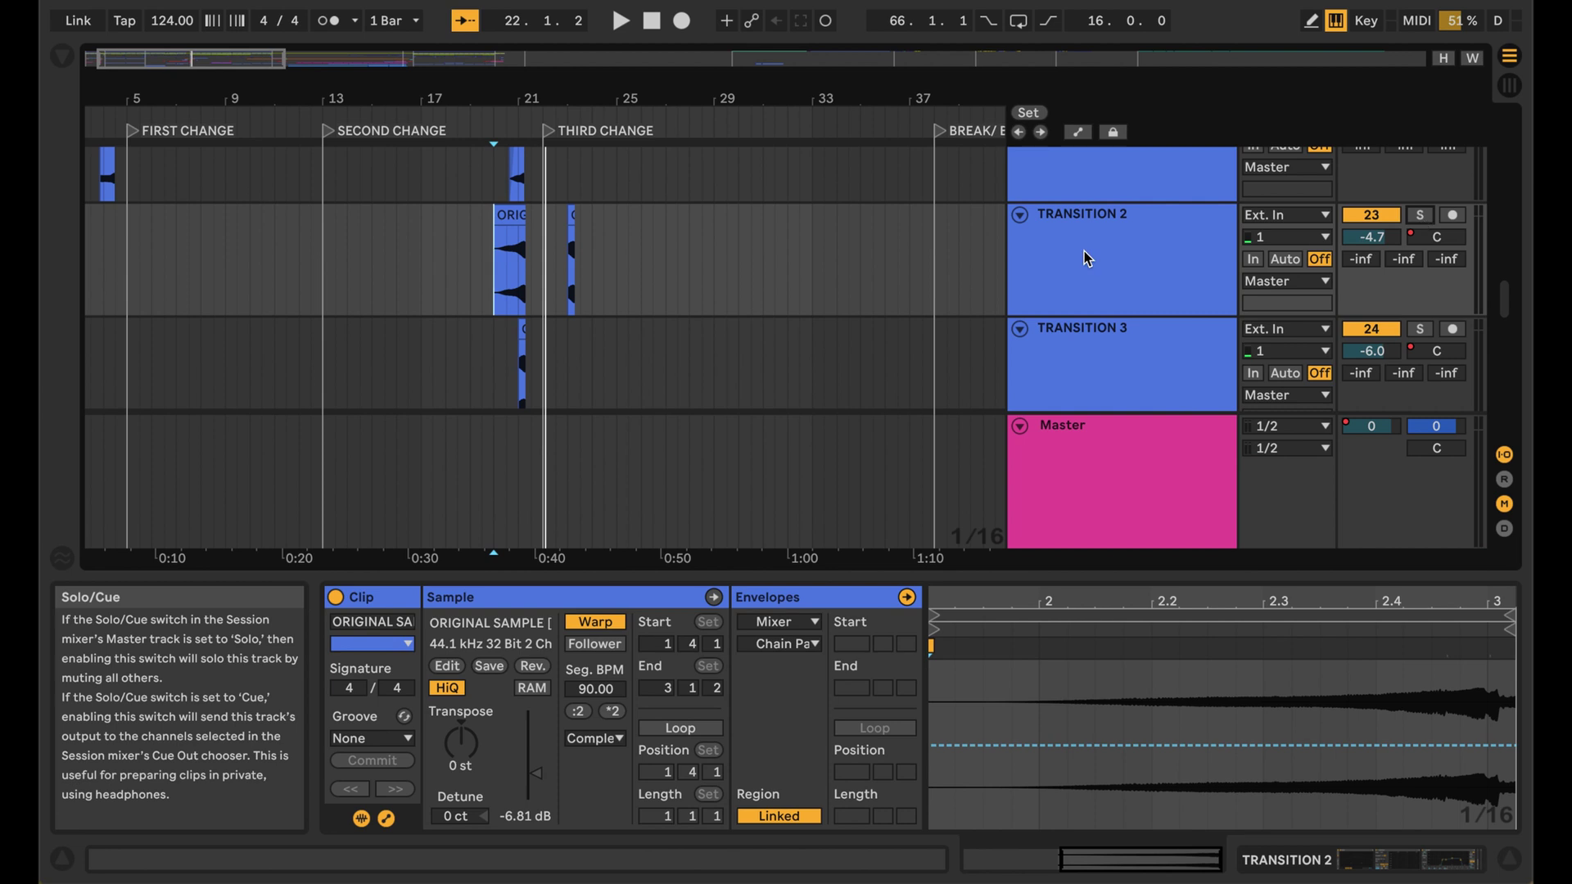
pyautogui.press('space')
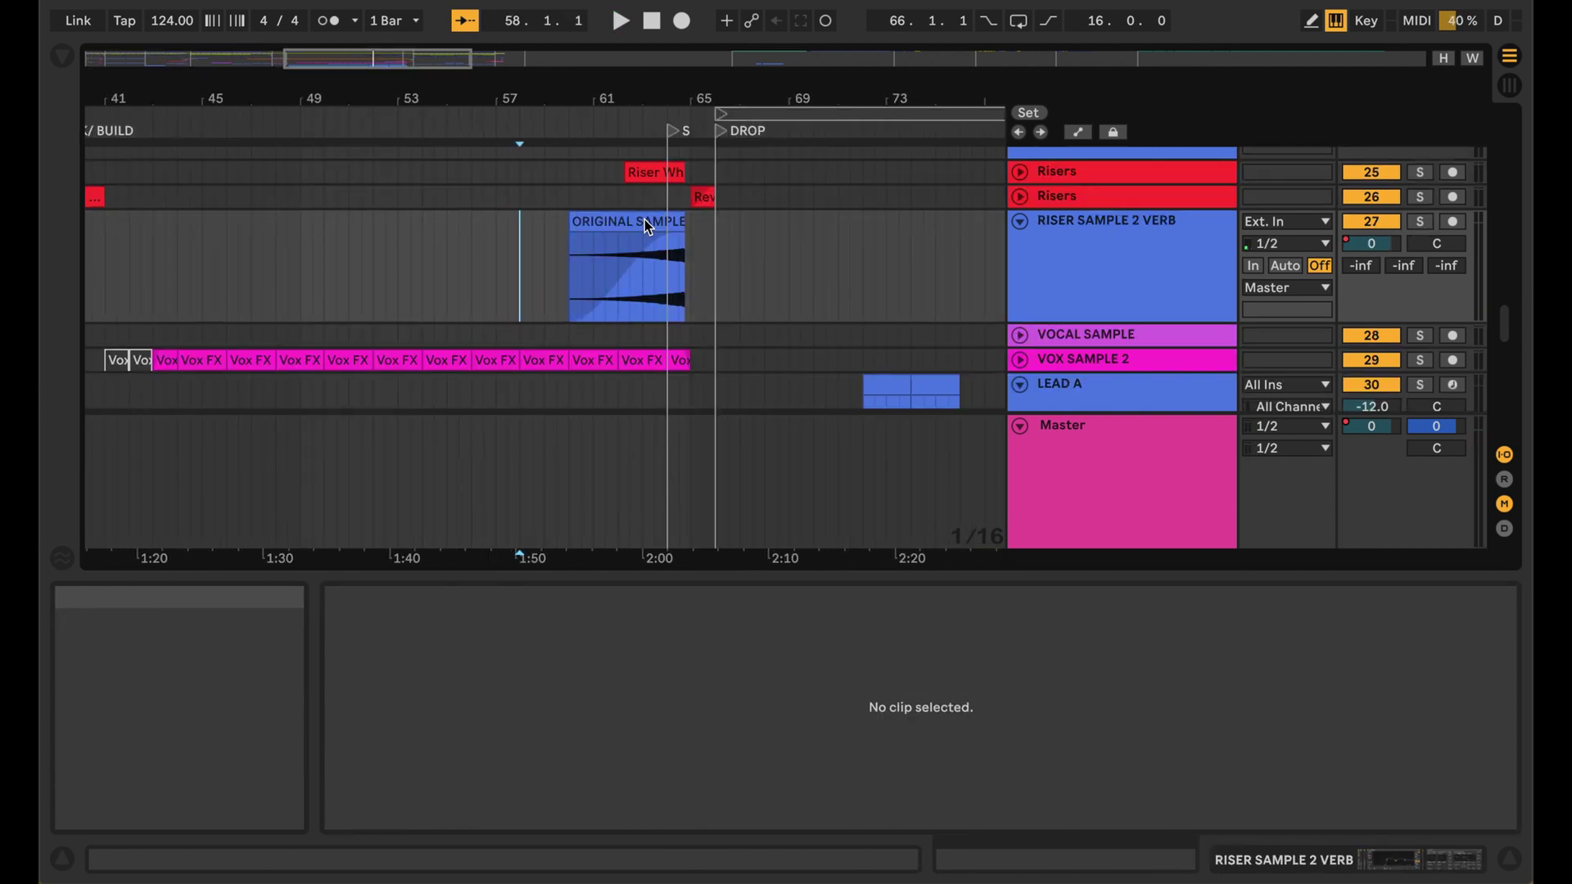
# Show the Transposition envelope of the RISER SAMPLE 2 VERB clip before the DROP, and play the clip with its track soloed
pyautogui.click(645, 219)
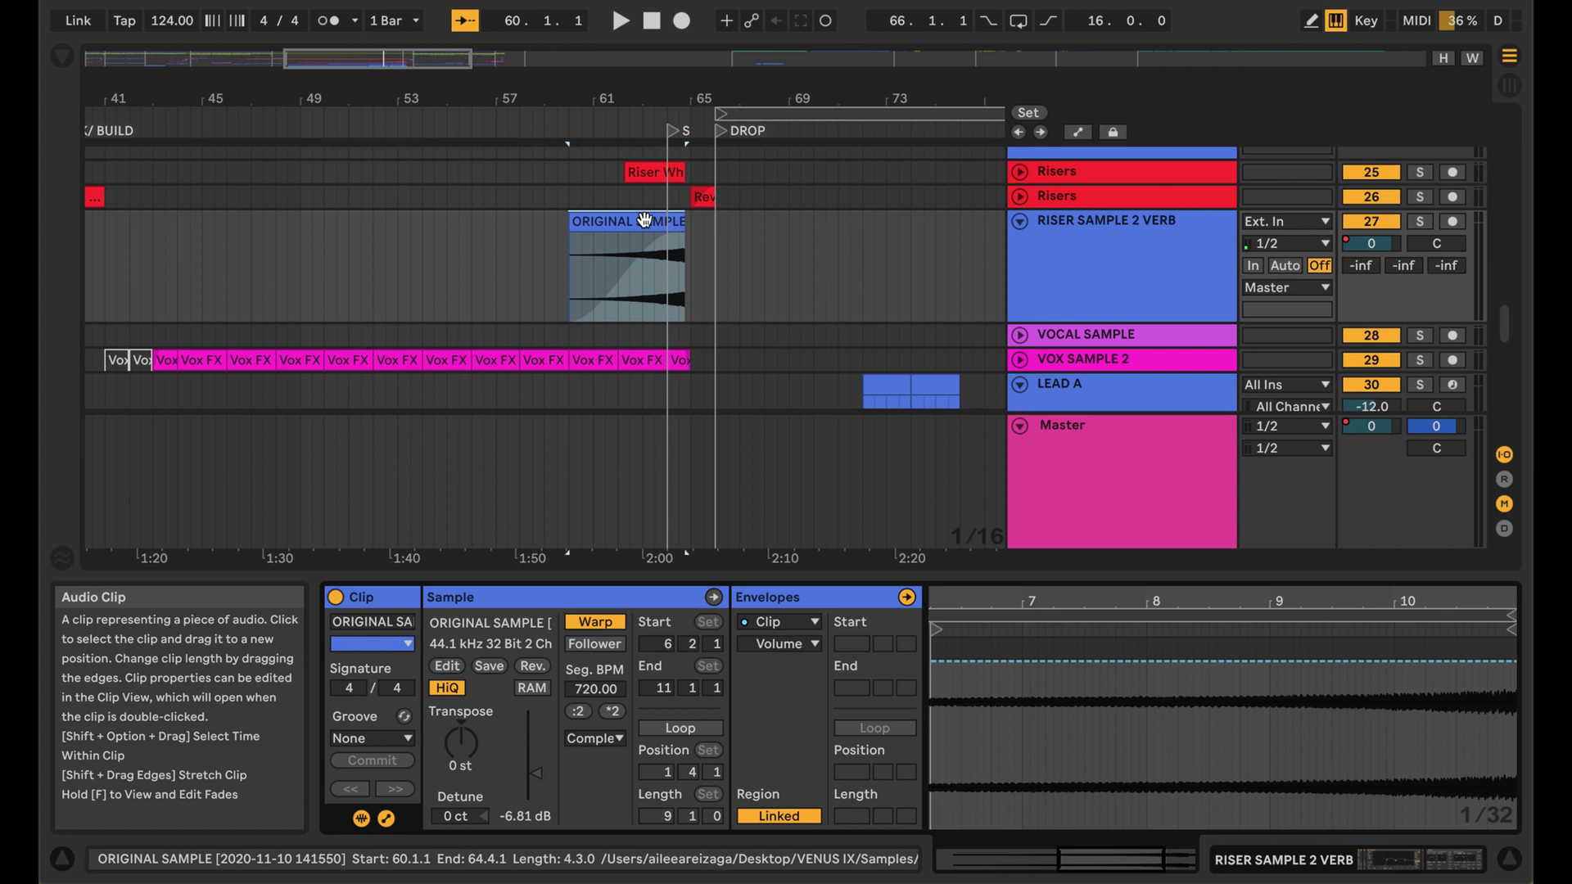
pyautogui.click(778, 645)
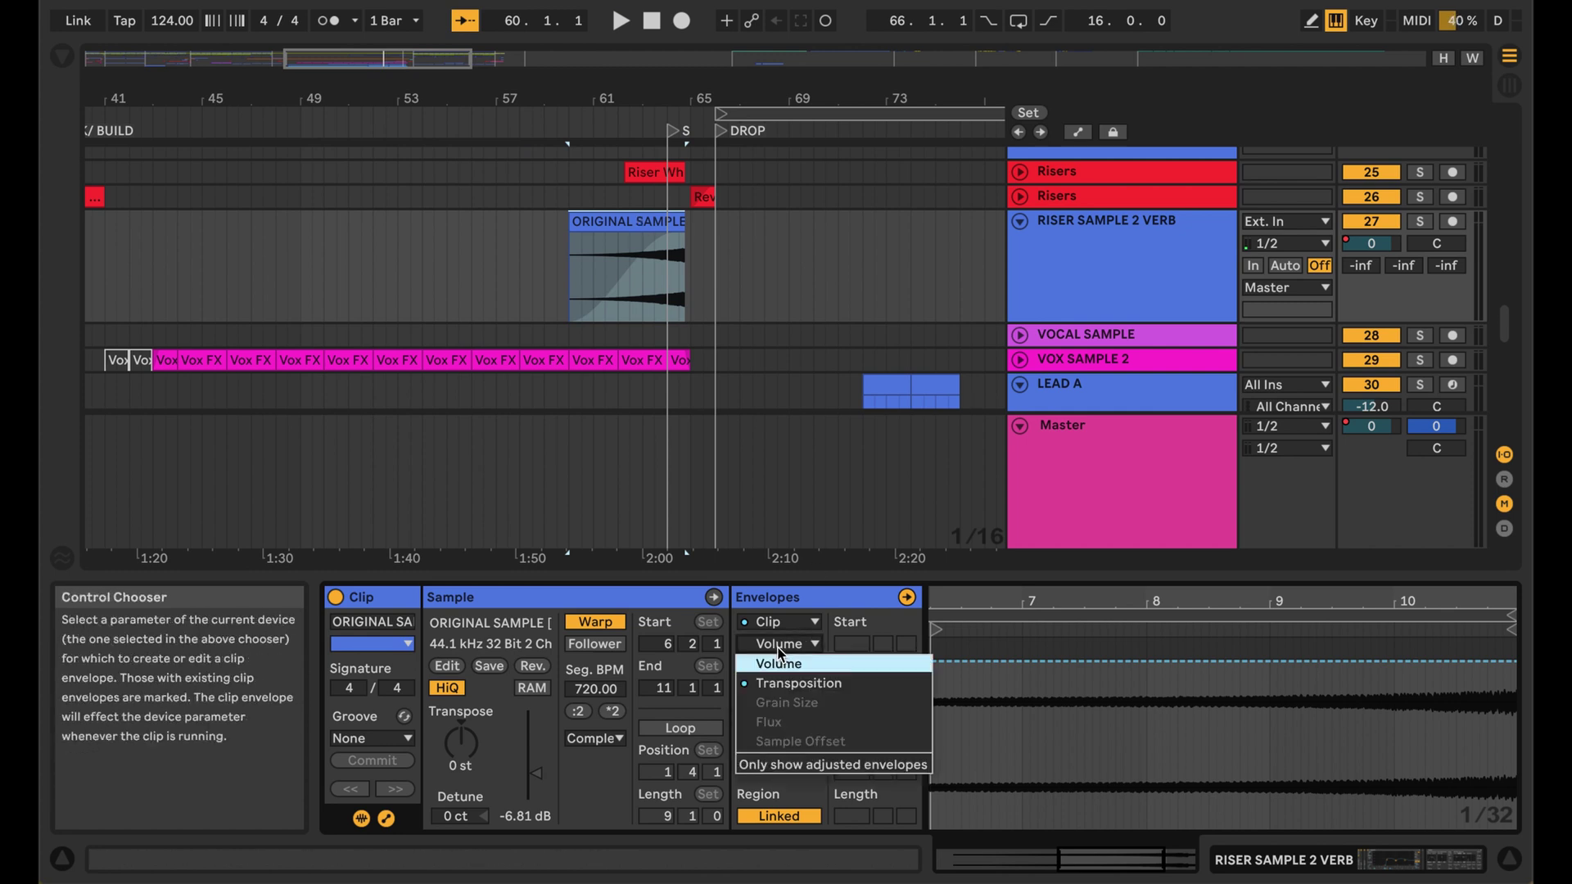
pyautogui.click(784, 682)
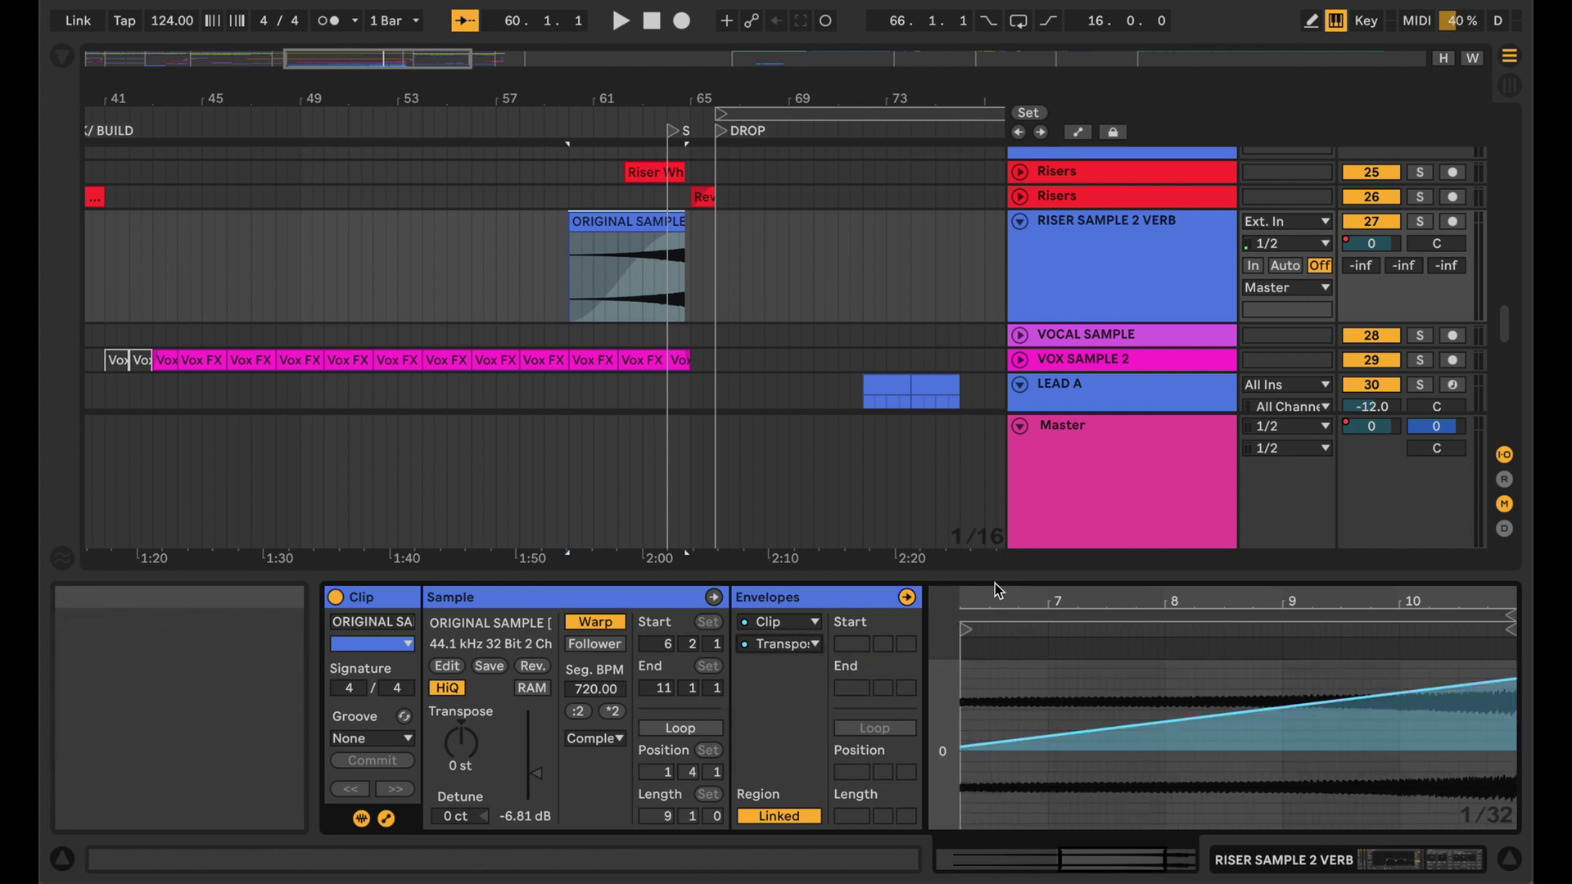
pyautogui.hscroll(4, 1015, 694)
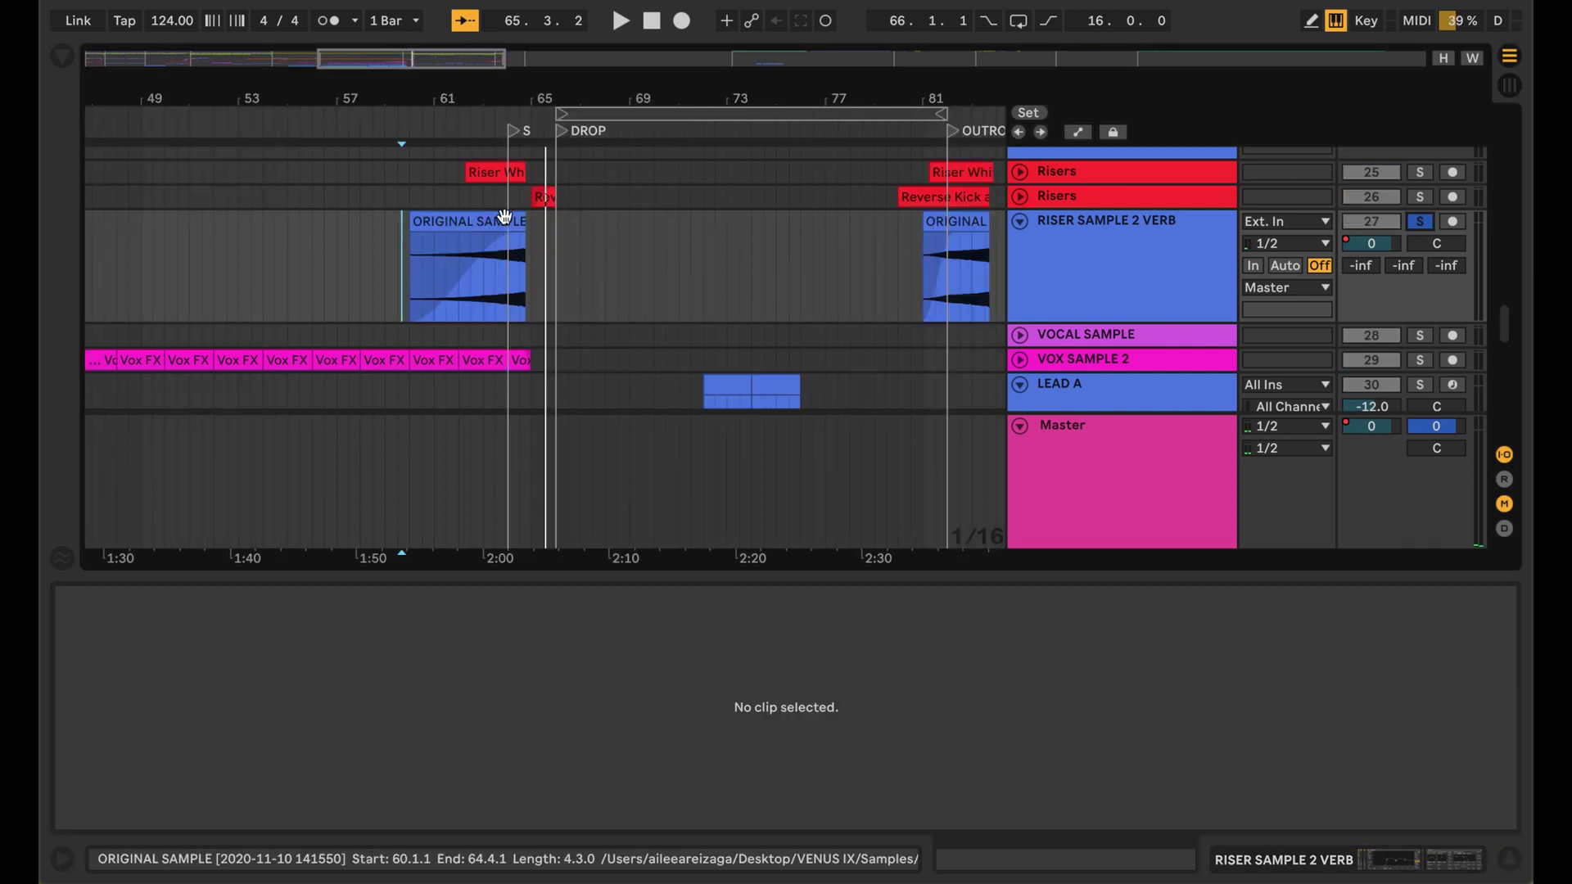
pyautogui.click(503, 215)
pyautogui.press('space')
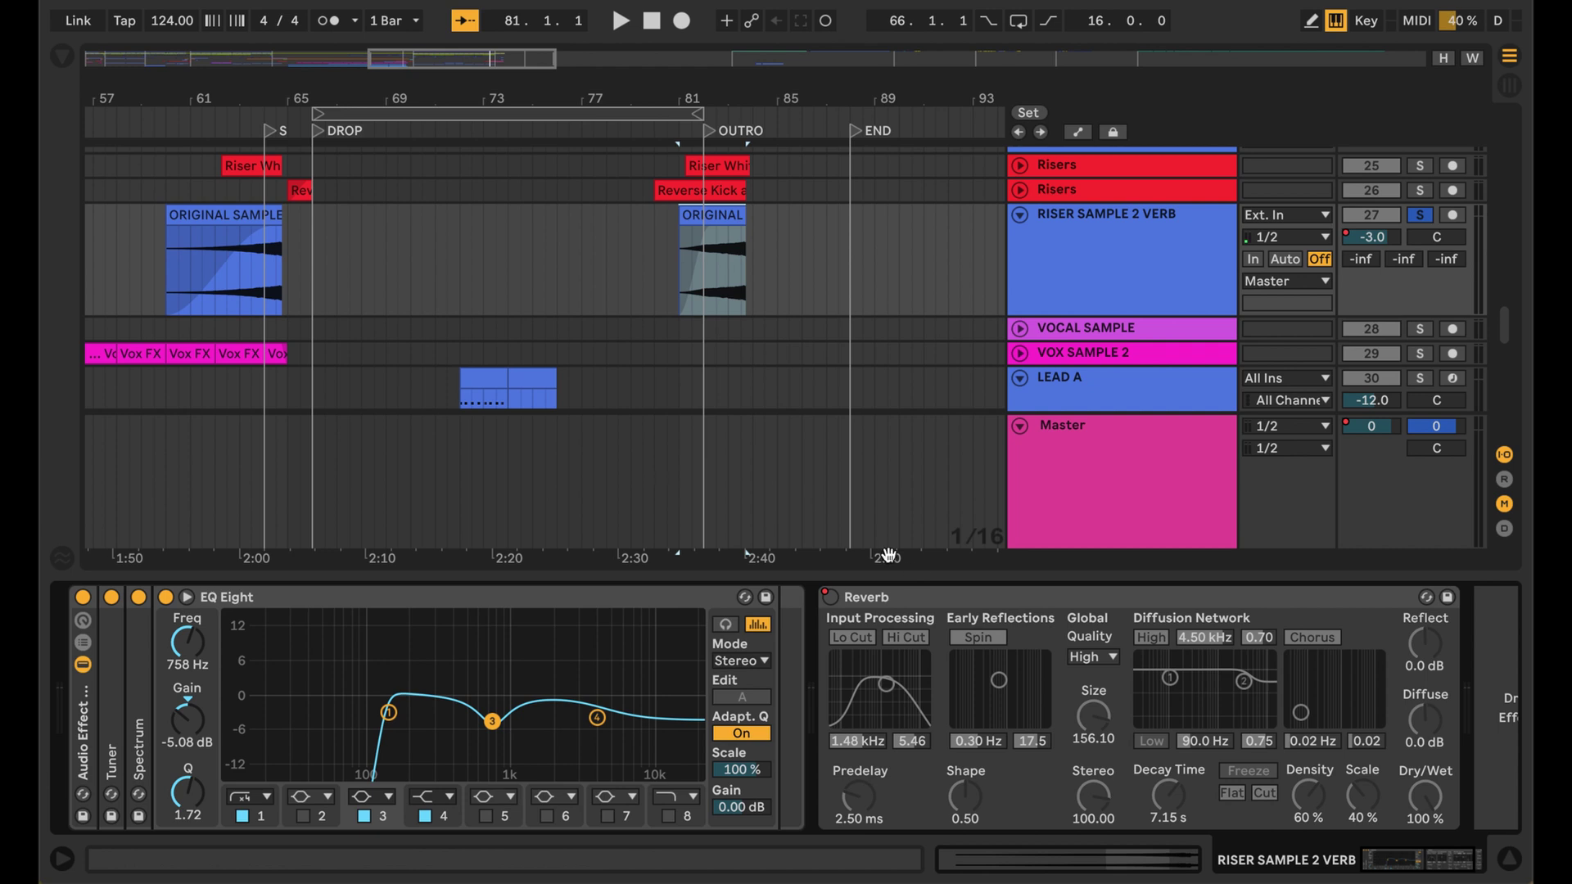
# Show the Reverb's Device On automation on RISER SAMPLE 2 VERB and play the soloed track at the OUTRO
pyautogui.rightClick(827, 601)
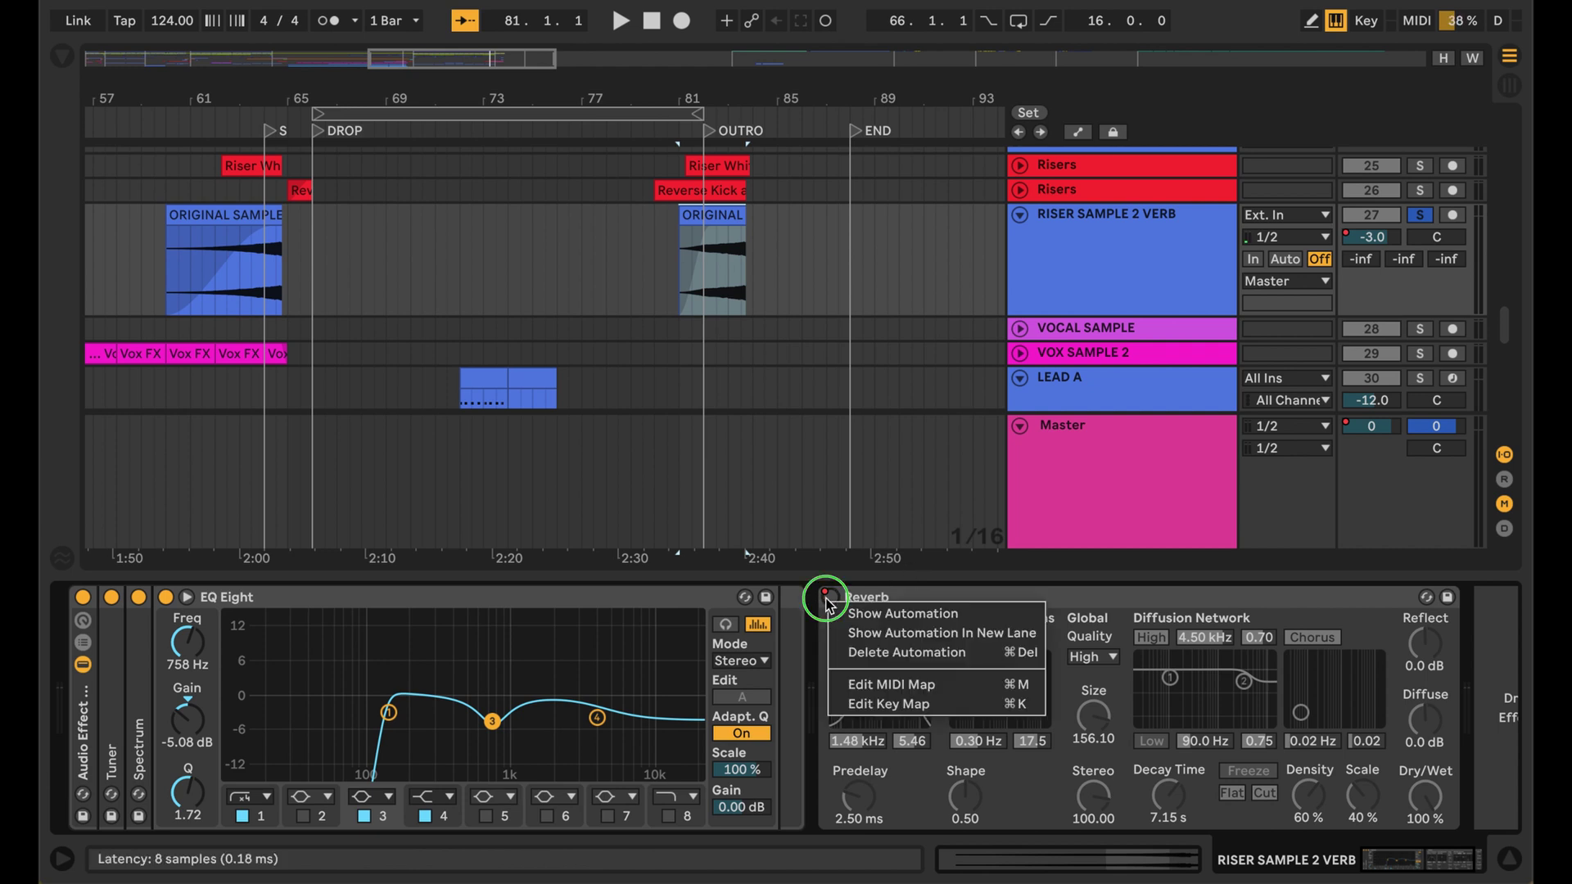
pyautogui.click(851, 614)
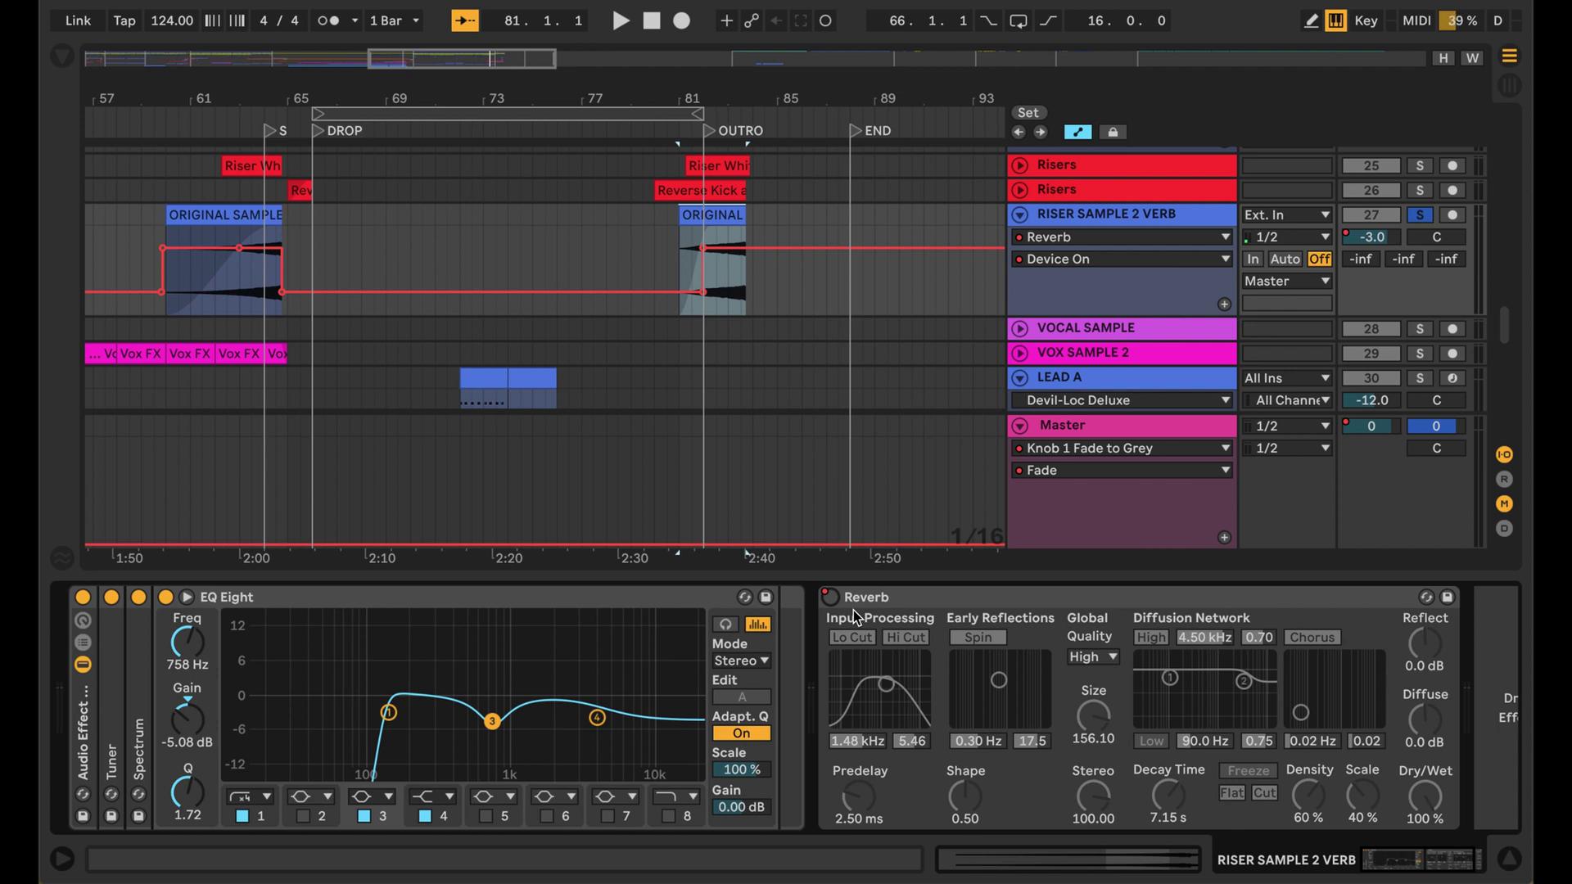
pyautogui.press('space')
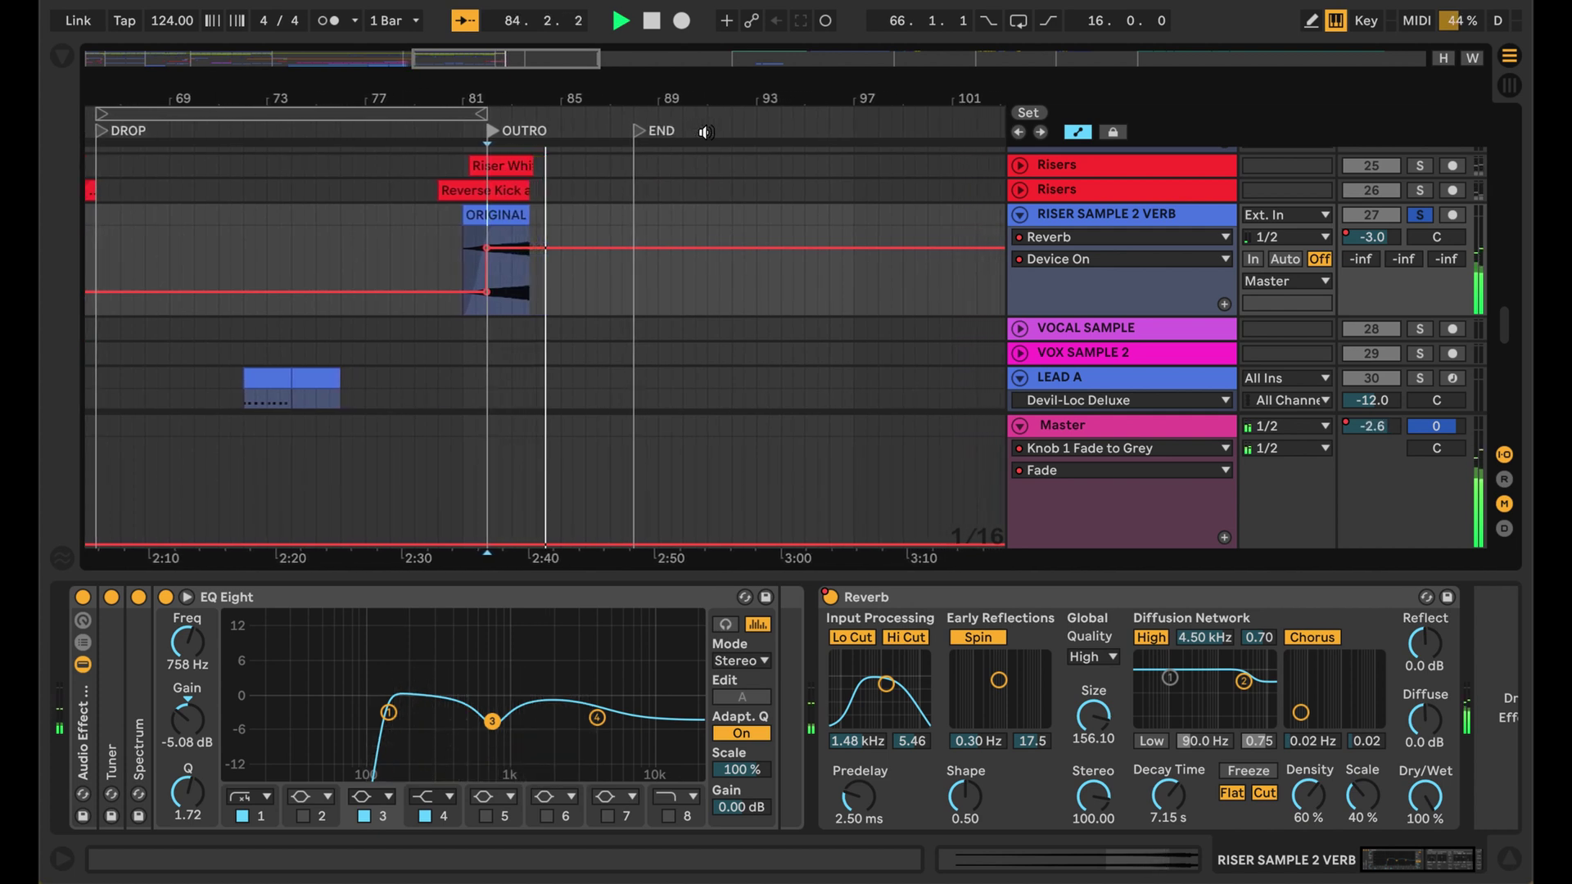
pyautogui.scroll(-5, 716, 288)
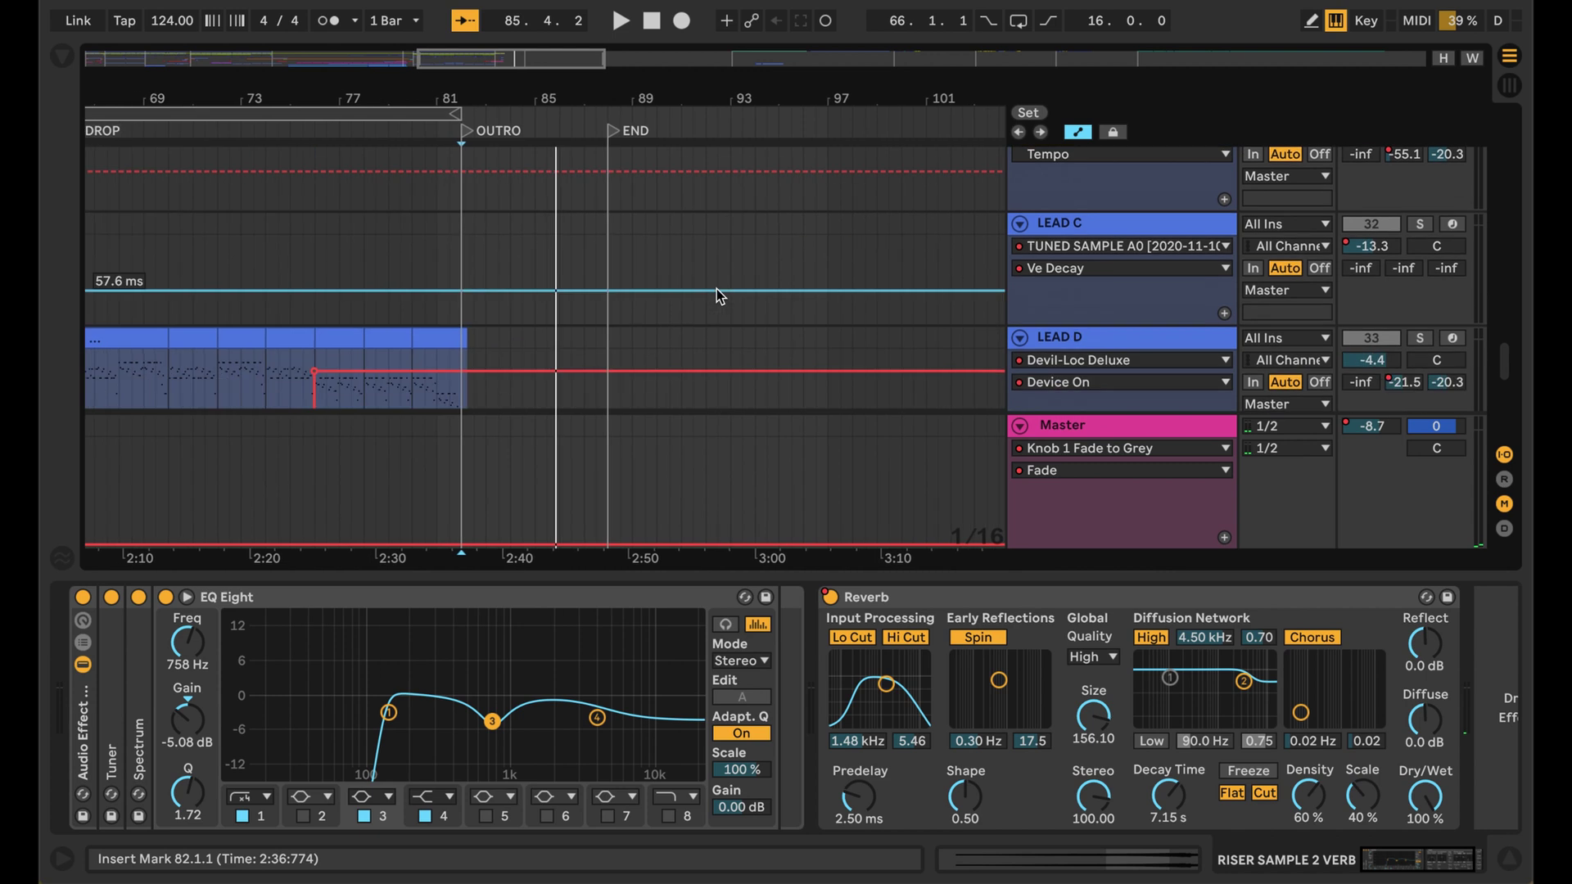
pyautogui.press('space')
# Solo the LEAD D track and play its last notes from just before the OUTRO
pyautogui.scroll(-1, 716, 289)
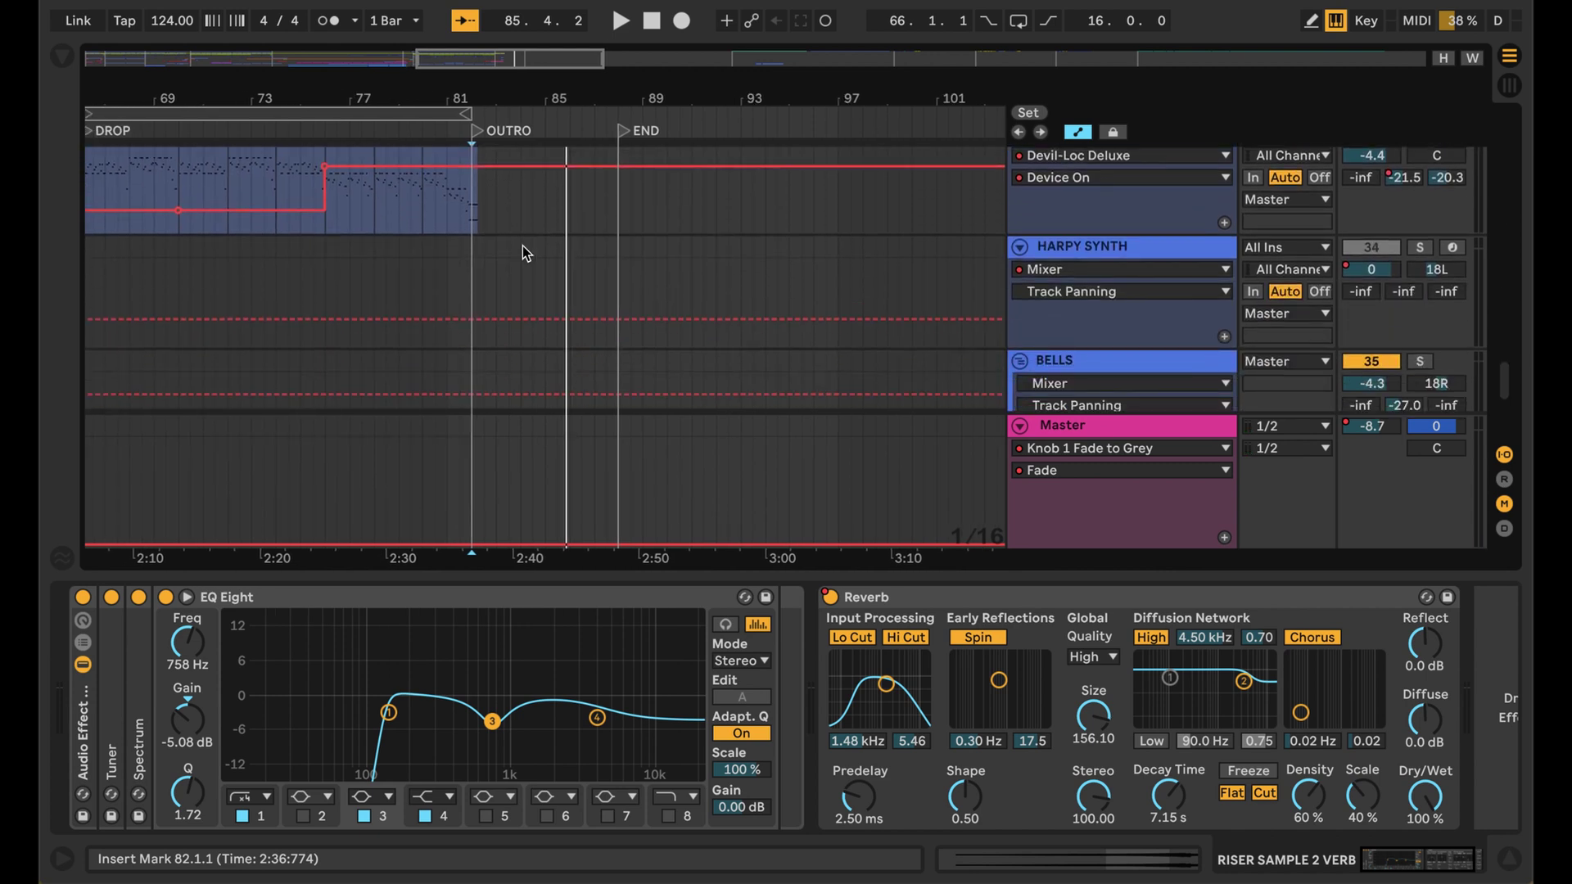
pyautogui.click(467, 220)
pyautogui.scroll(3, 1246, 236)
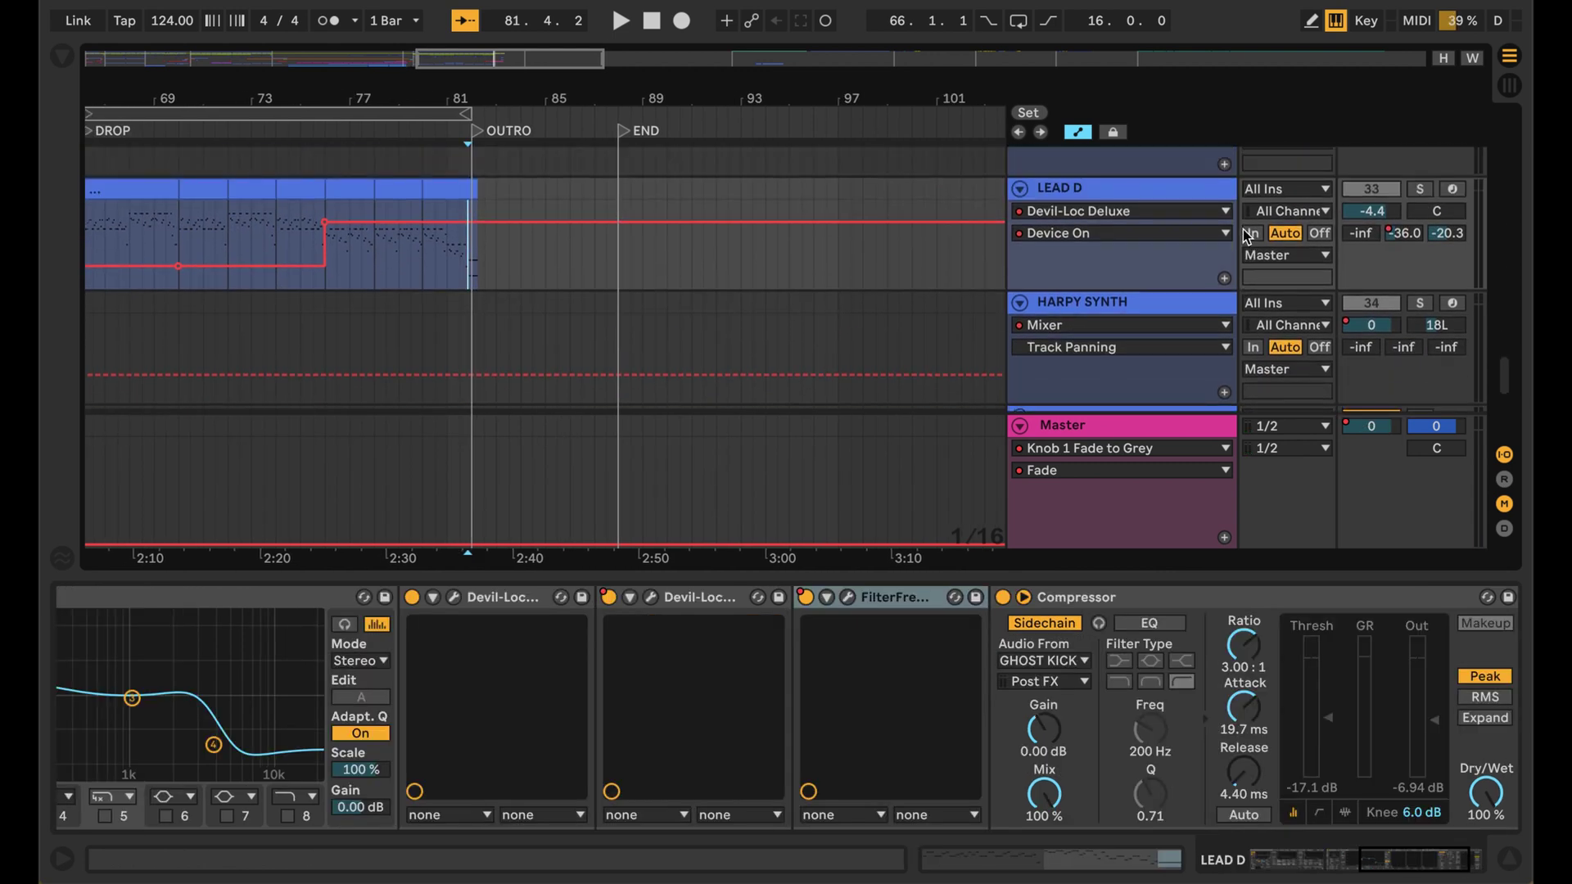
pyautogui.press('space')
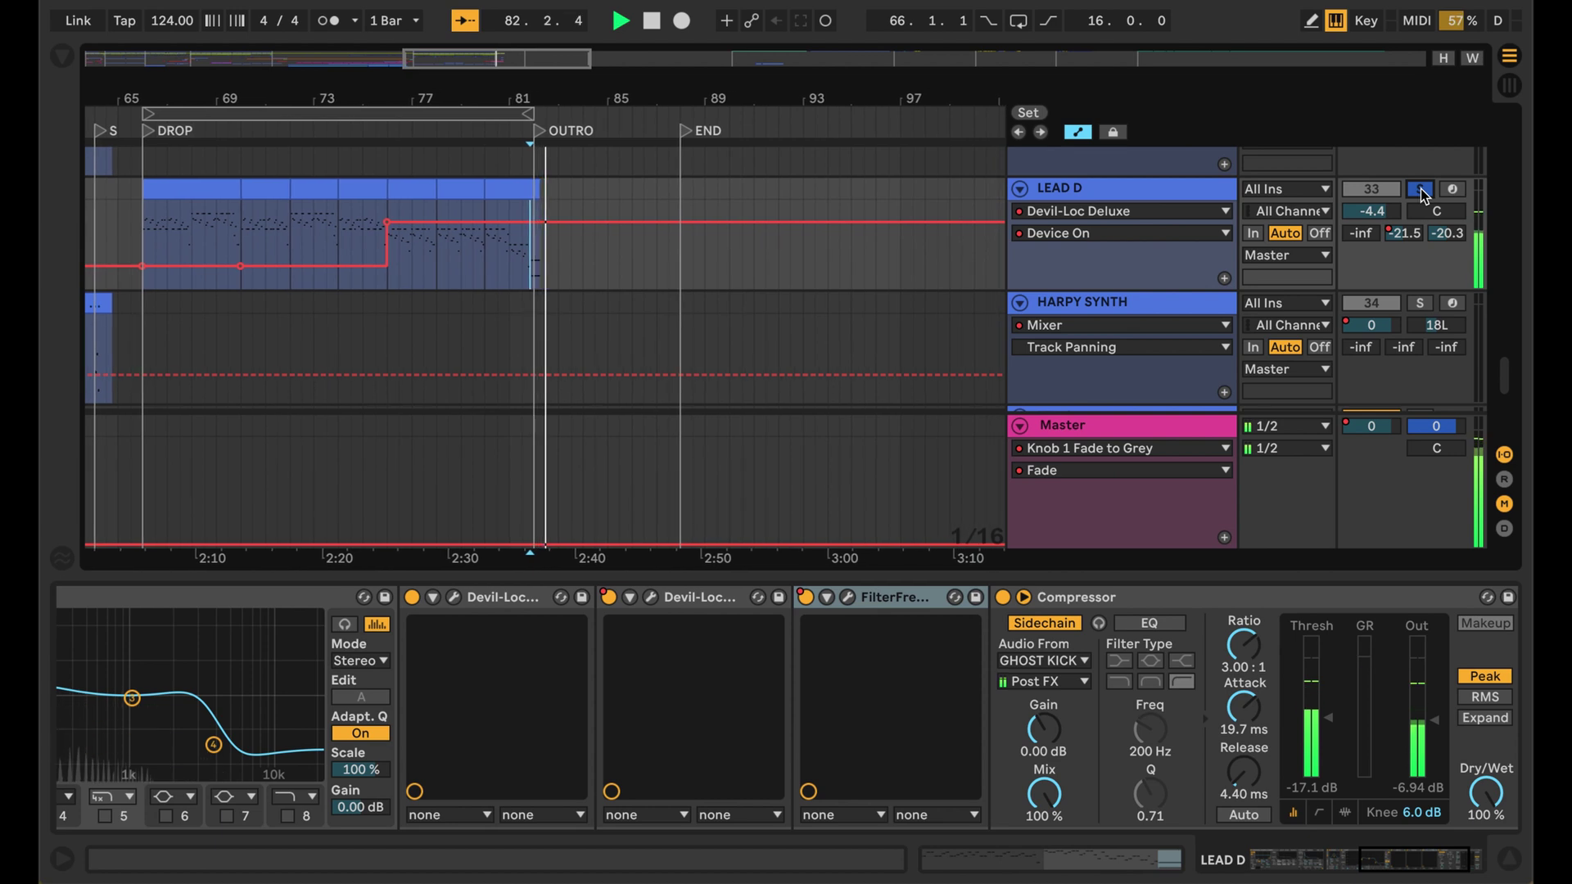
# Play the full mix from just before the OUTRO riser clip, and again from bar 80 on the LEAD D track
pyautogui.scroll(3, 573, 246)
pyautogui.click(451, 200)
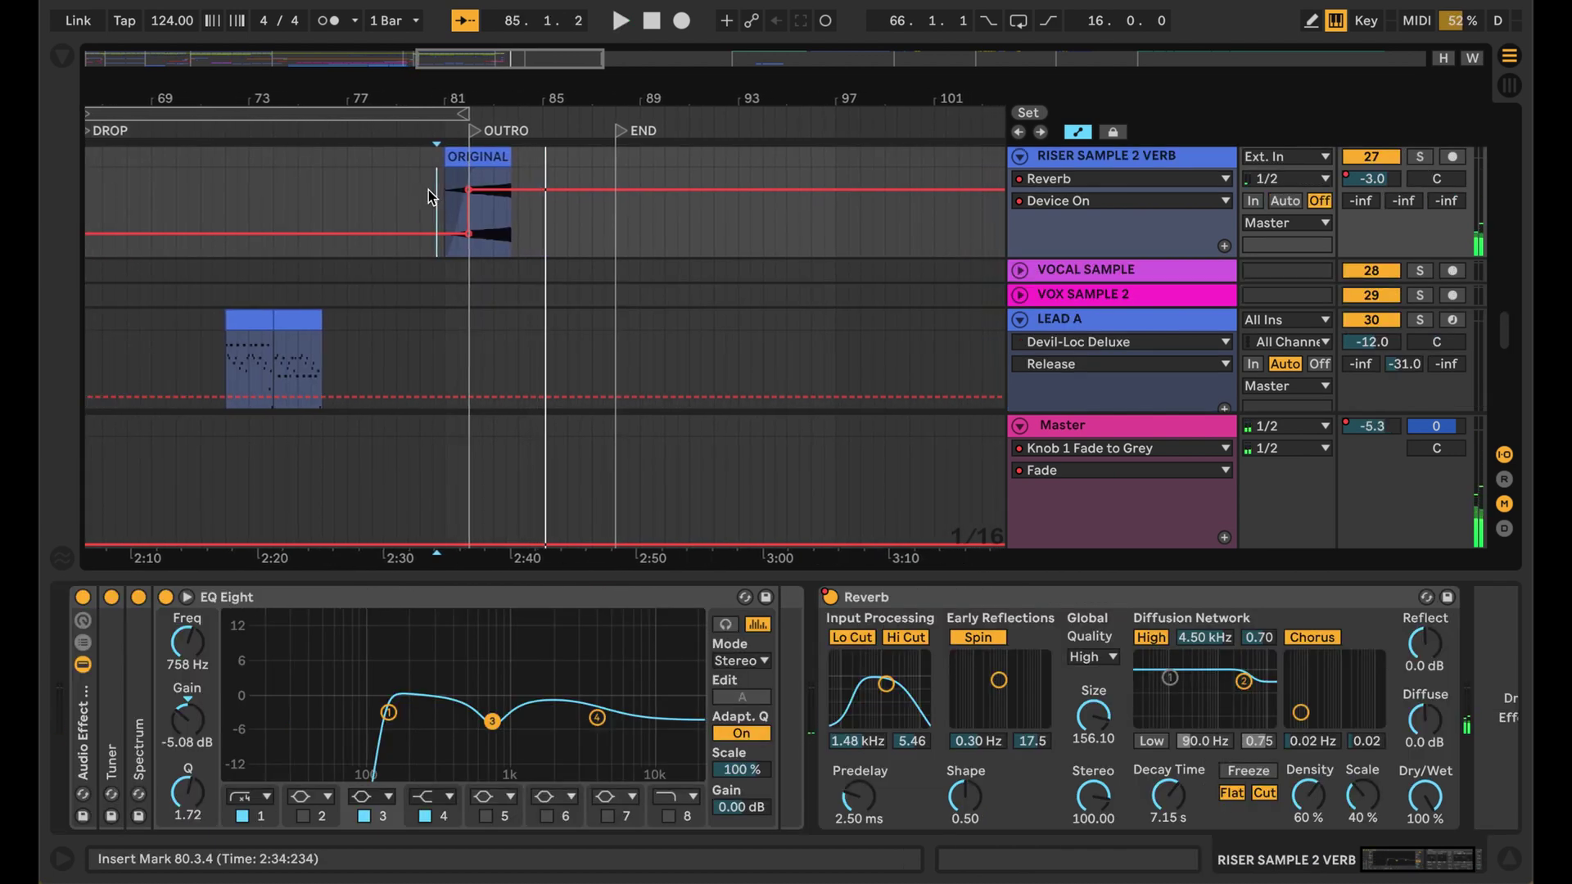
pyautogui.scroll(-5, 429, 196)
pyautogui.scroll(-3, 429, 195)
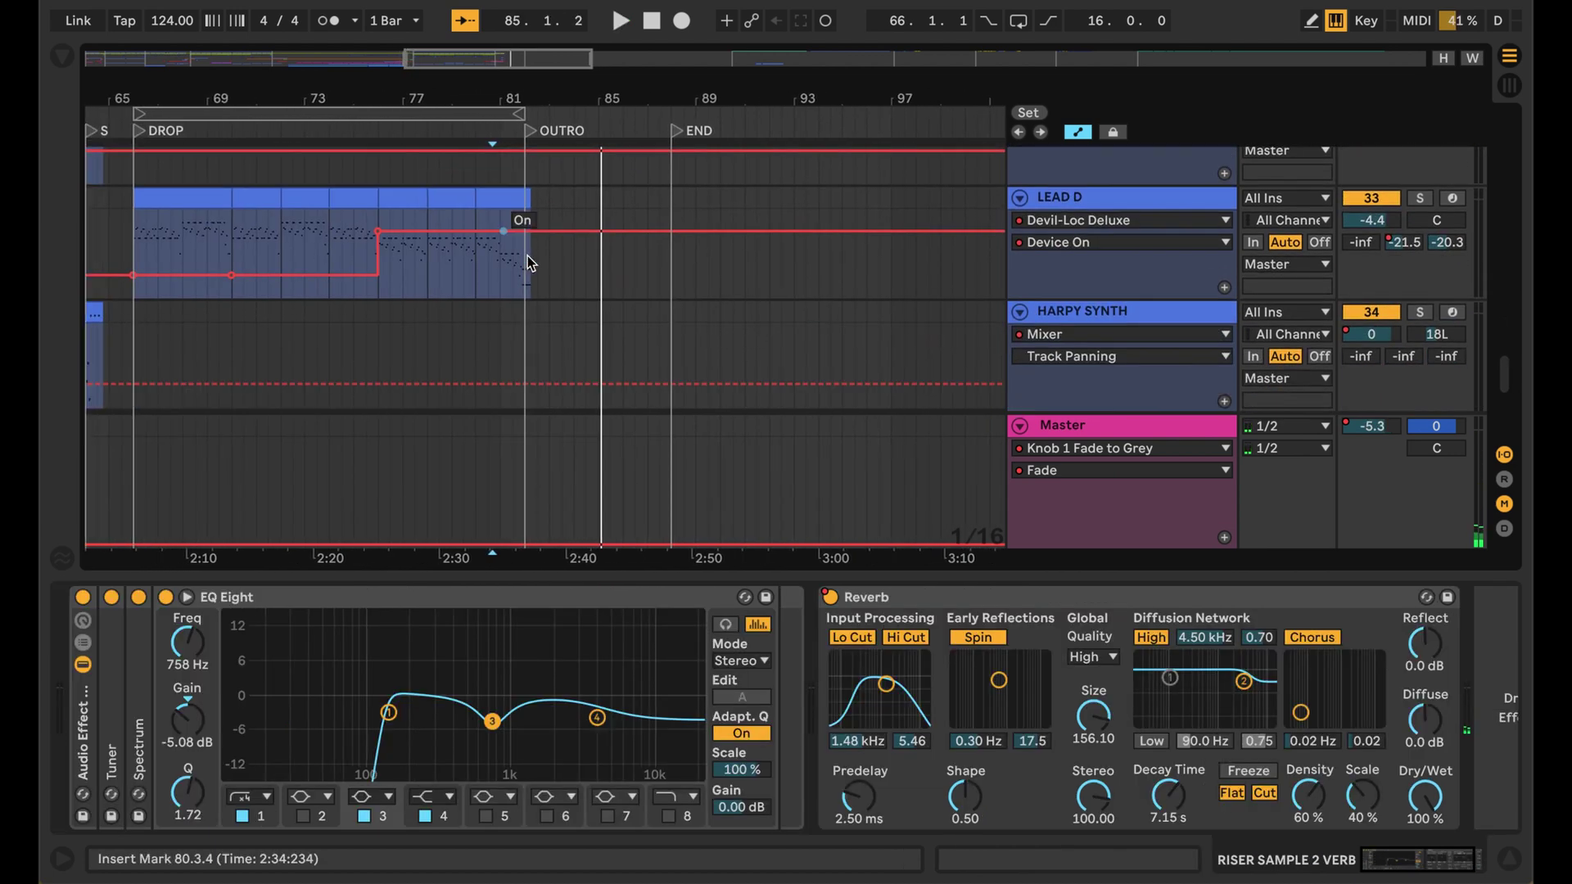
pyautogui.click(475, 268)
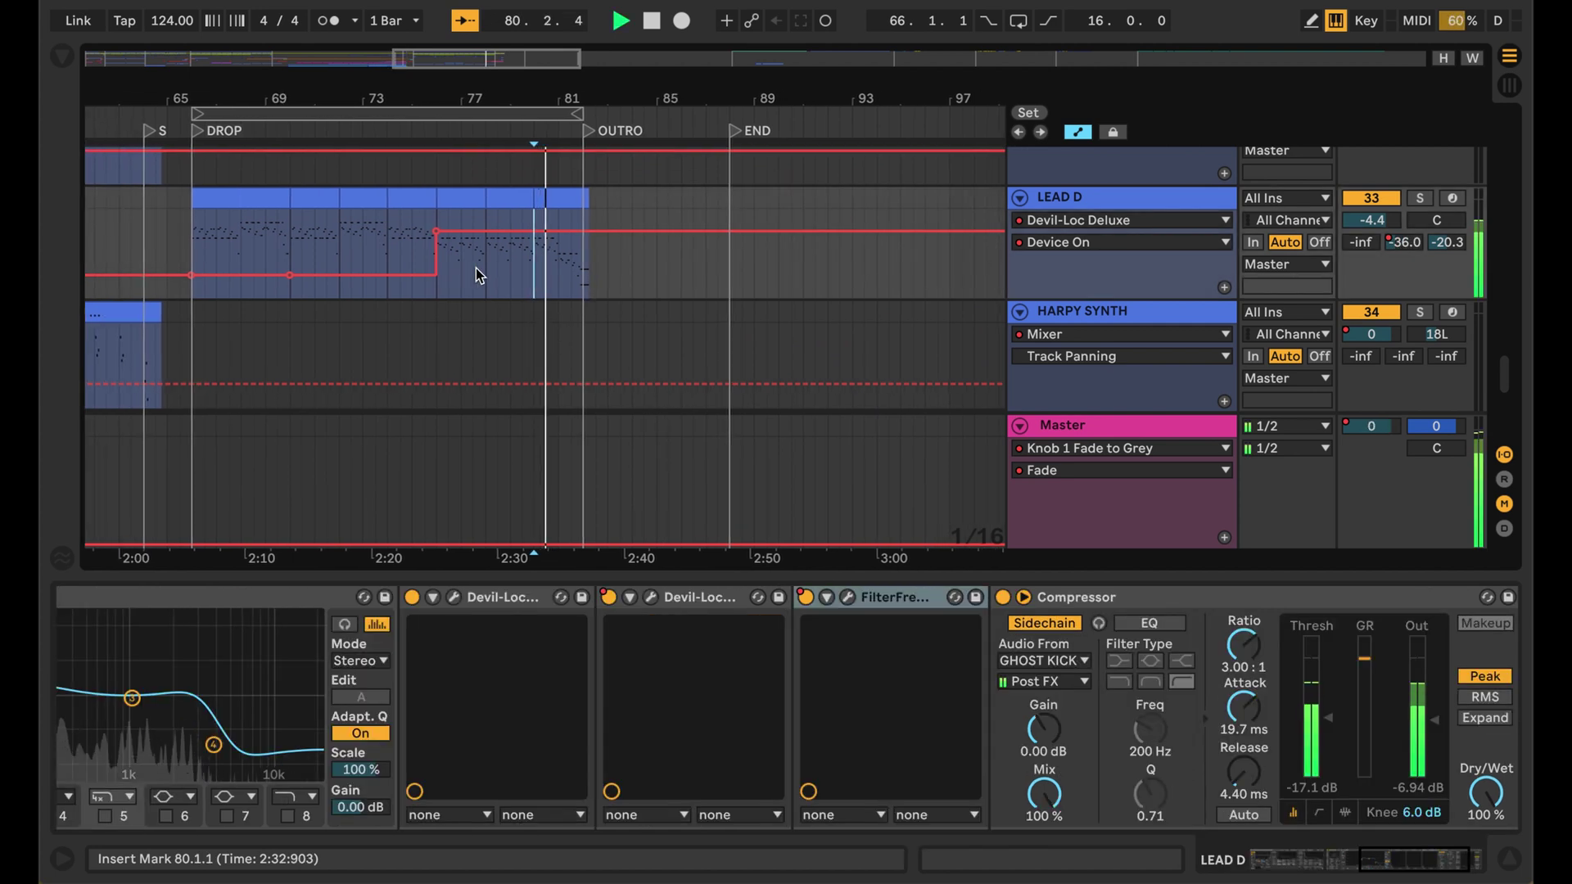